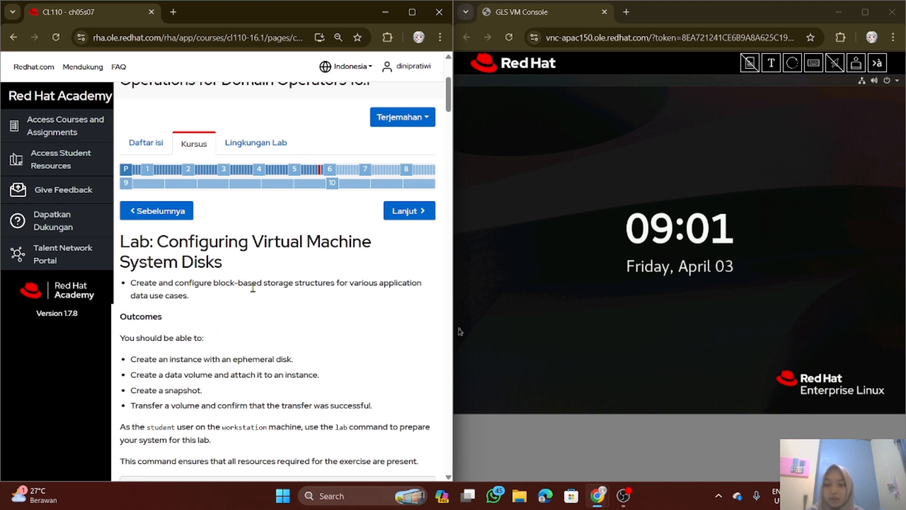
Review the outcomes and preparation instructions of the virtual machine system disks lab
{"action": "scroll", "coordinate": [253, 287], "scroll_direction": "down", "scroll_amount": 1}
{"action": "scroll", "coordinate": [251, 283], "scroll_direction": "up", "scroll_amount": 1}
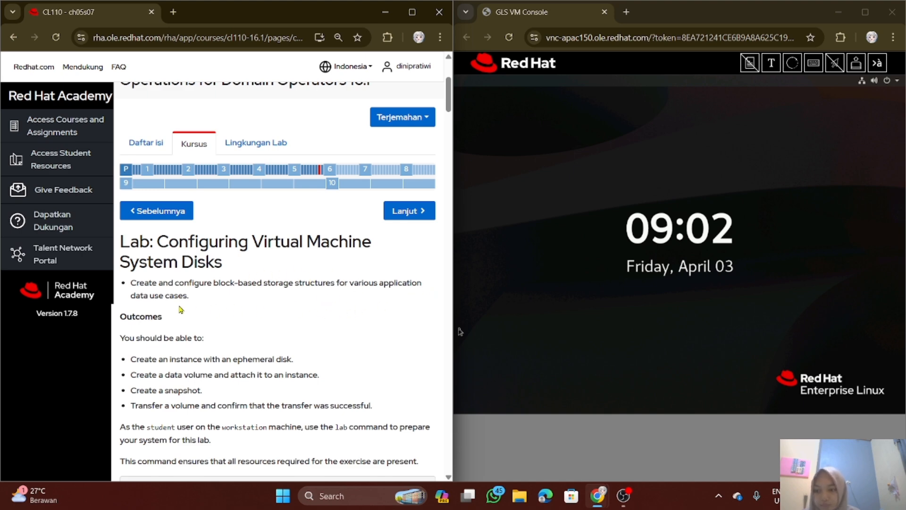
{"action": "scroll", "coordinate": [184, 305], "scroll_direction": "down", "scroll_amount": 1}
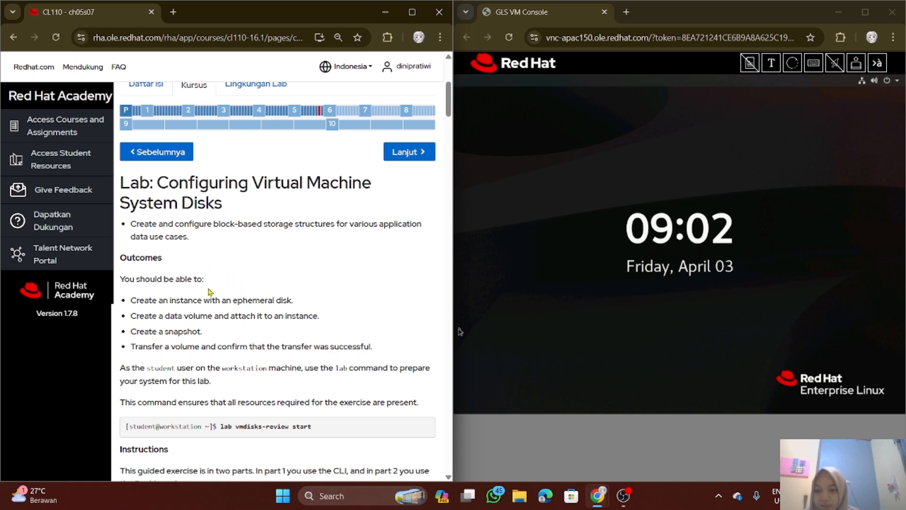
{"action": "scroll", "coordinate": [190, 286], "scroll_direction": "down", "scroll_amount": 1}
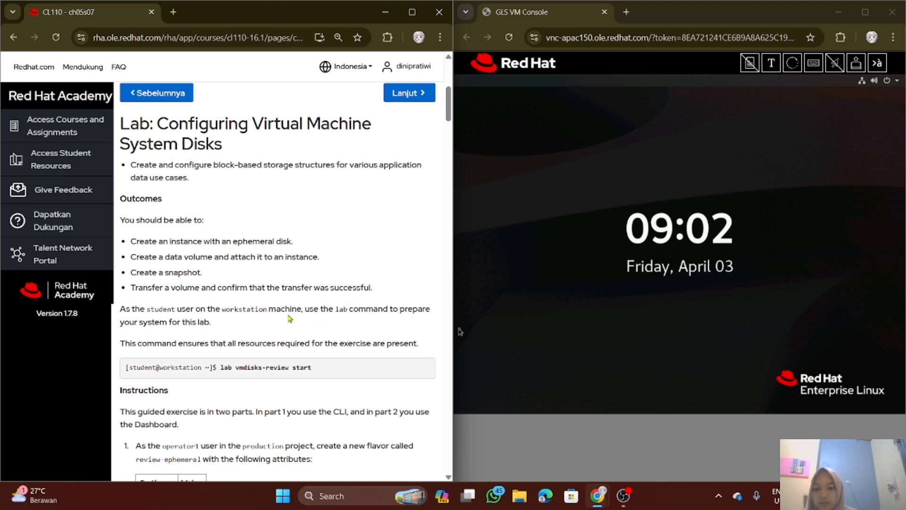
{"action": "scroll", "coordinate": [293, 326], "scroll_direction": "down", "scroll_amount": 1}
{"action": "scroll", "coordinate": [293, 326], "scroll_direction": "up", "scroll_amount": 3}
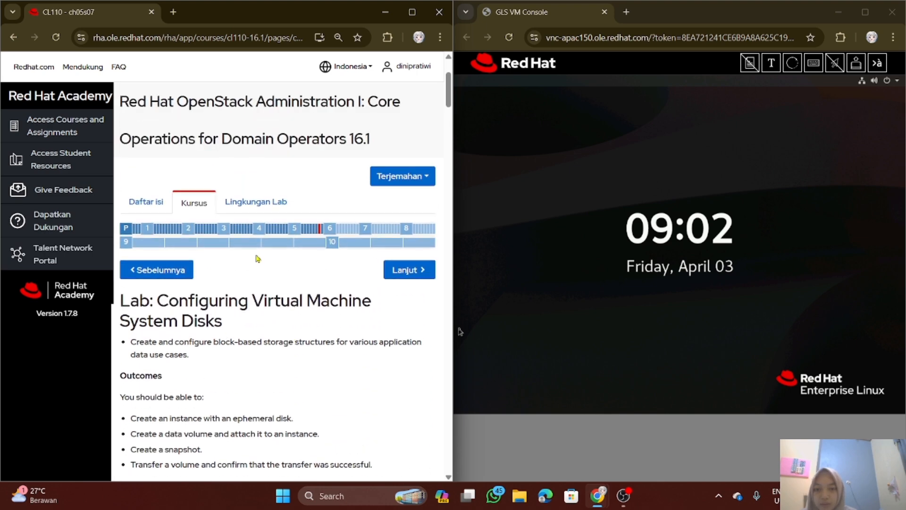
Check the machine statuses in the lab environment while waking the locked VM console, and return to the lab instructions
{"action": "left_click", "coordinate": [258, 202]}
{"action": "scroll", "coordinate": [284, 280], "scroll_direction": "down", "scroll_amount": 9}
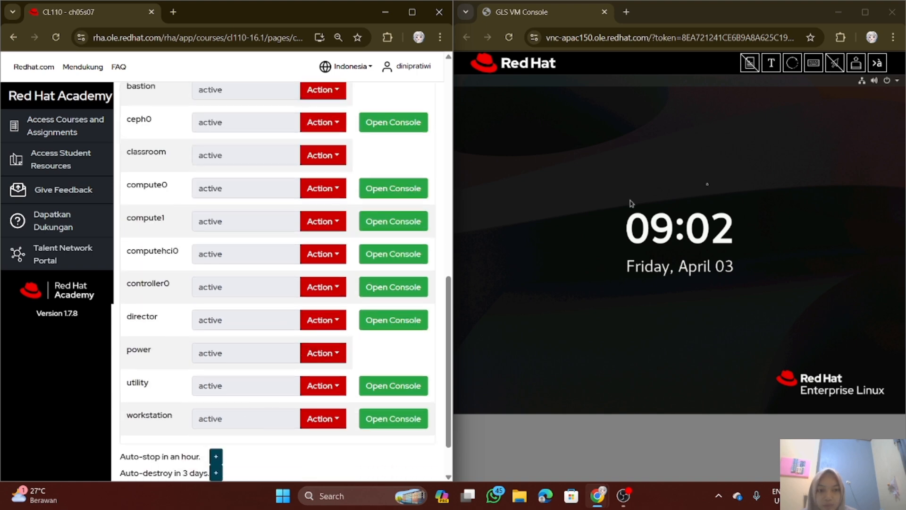
{"action": "left_click", "coordinate": [660, 304]}
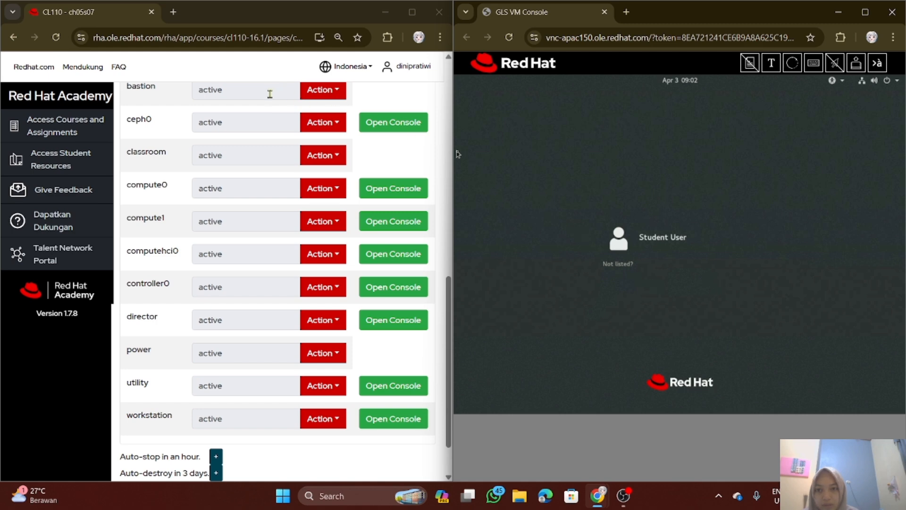
{"action": "scroll", "coordinate": [248, 287], "scroll_direction": "up", "scroll_amount": 1}
{"action": "scroll", "coordinate": [249, 287], "scroll_direction": "up", "scroll_amount": 8}
{"action": "left_click", "coordinate": [194, 143]}
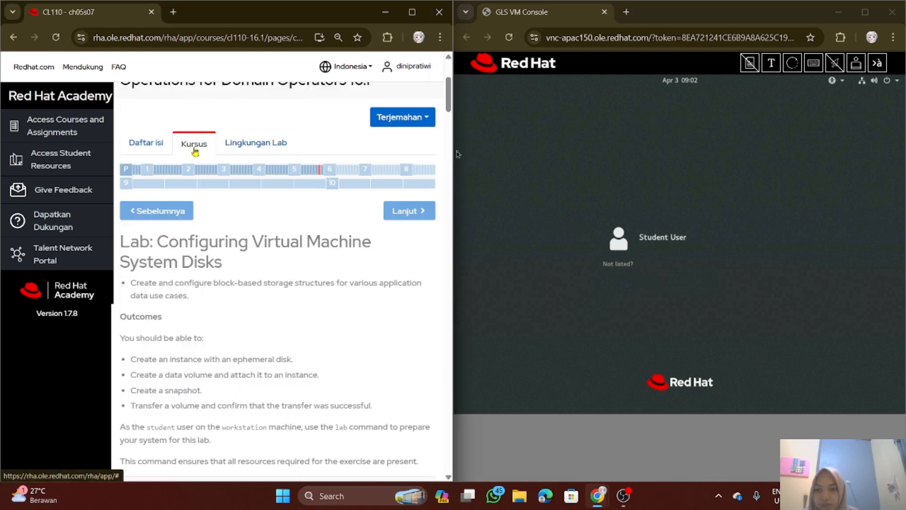
Sign in to the workstation as Student User with the account password
{"action": "left_click", "coordinate": [651, 241]}
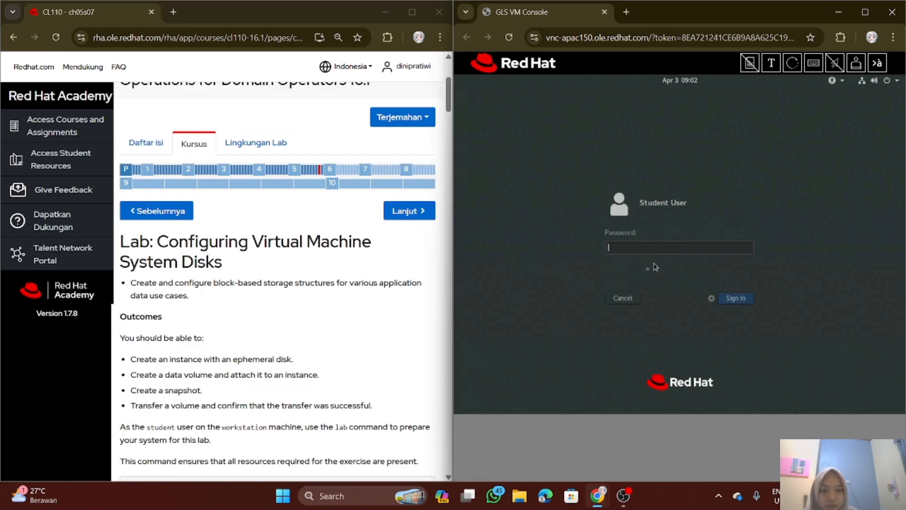
{"action": "type", "text": "s"}
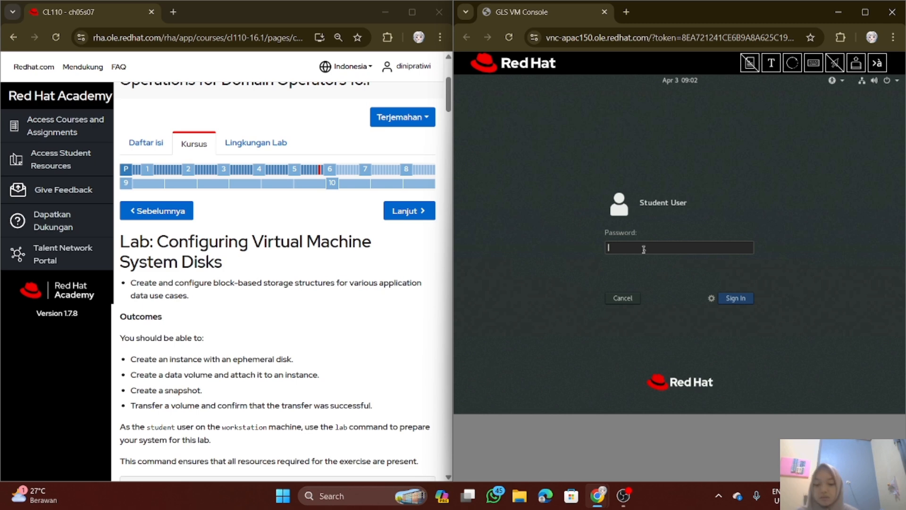
{"action": "type", "text": "tu"}
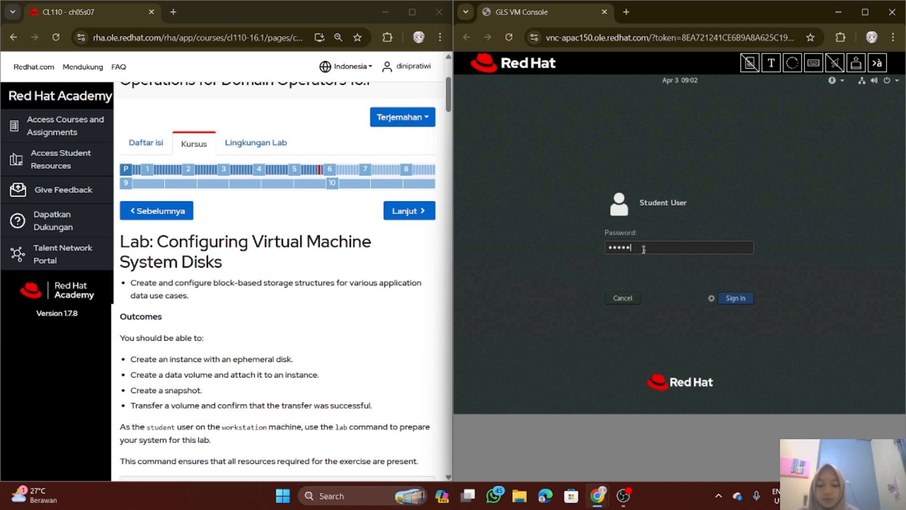
{"action": "type", "text": "dent"}
{"action": "key", "text": "Return"}
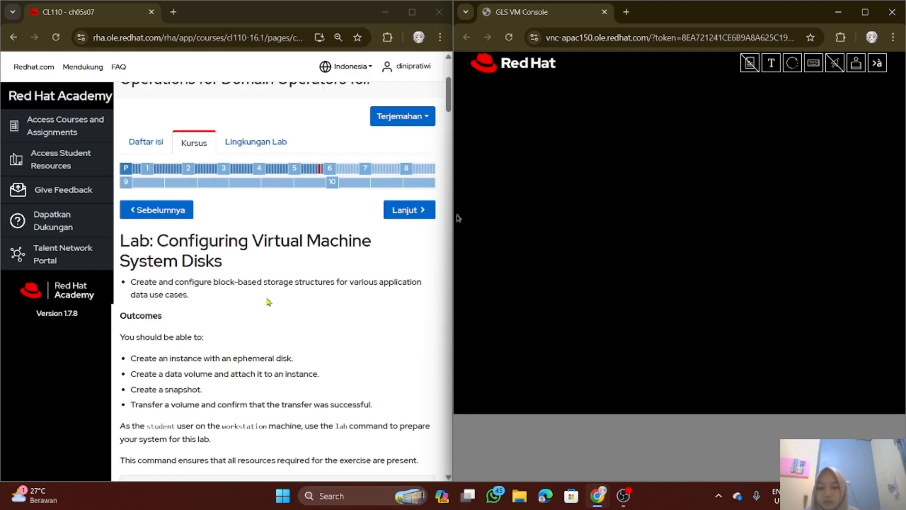
Dismiss the system registration notification and open a terminal on the workstation
{"action": "scroll", "coordinate": [267, 303], "scroll_direction": "down", "scroll_amount": 5}
{"action": "scroll", "coordinate": [269, 302], "scroll_direction": "up", "scroll_amount": 1}
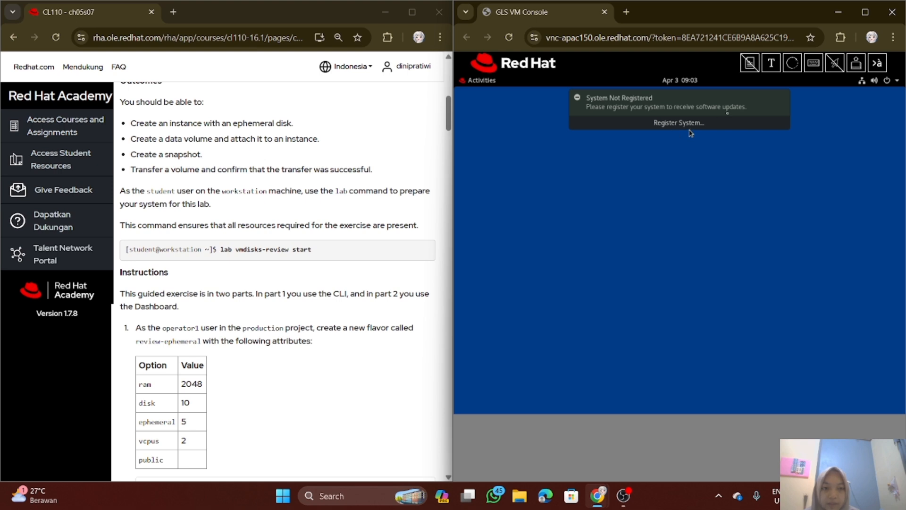
{"action": "left_click", "coordinate": [783, 100]}
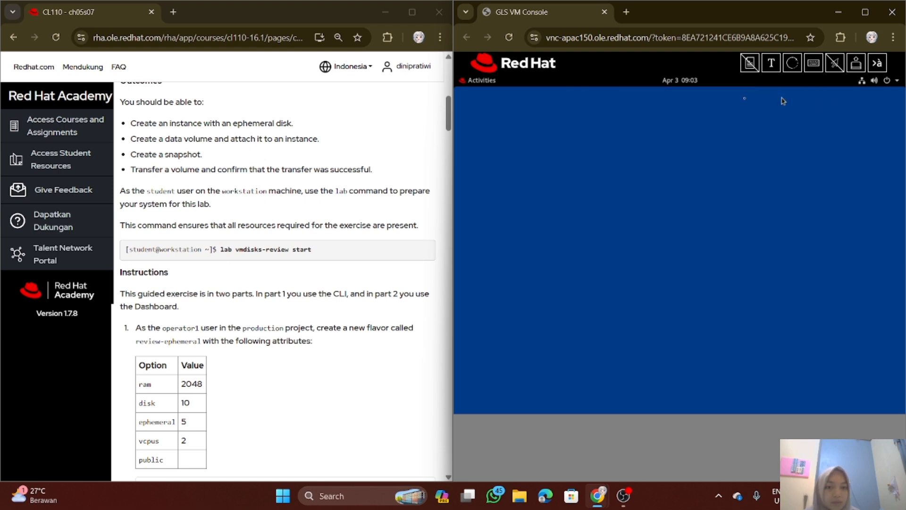
{"action": "left_click", "coordinate": [478, 80]}
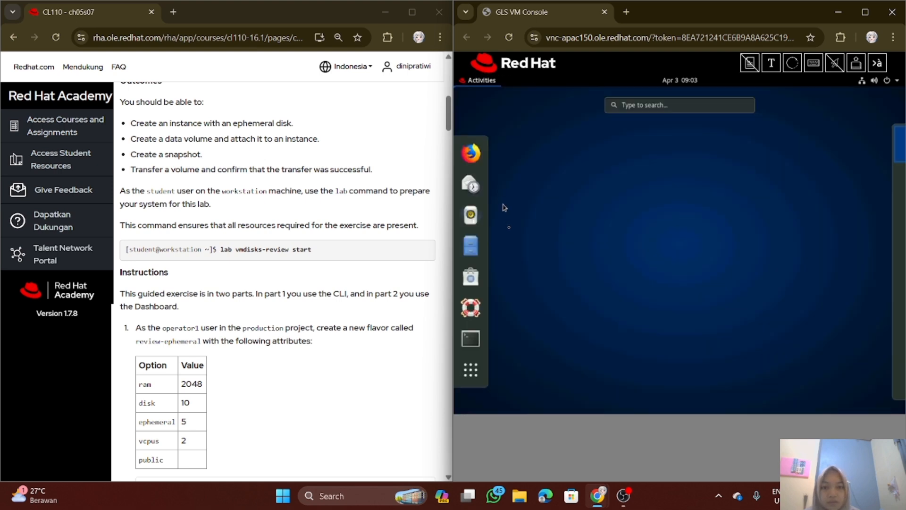
{"action": "left_click", "coordinate": [471, 339]}
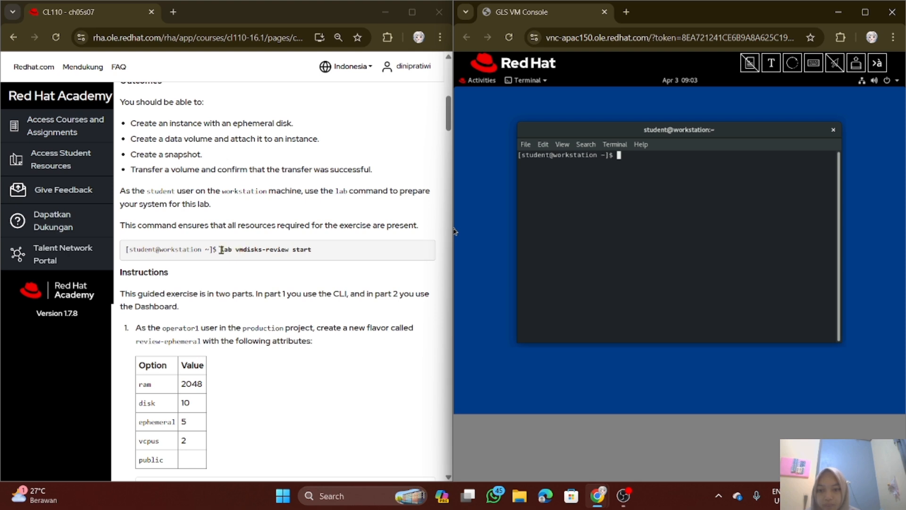
Enable clipboard sharing in the VM console and run "lab vmdisks-review start" in the terminal
{"action": "left_click_drag", "start_coordinate": [221, 249], "coordinate": [320, 252]}
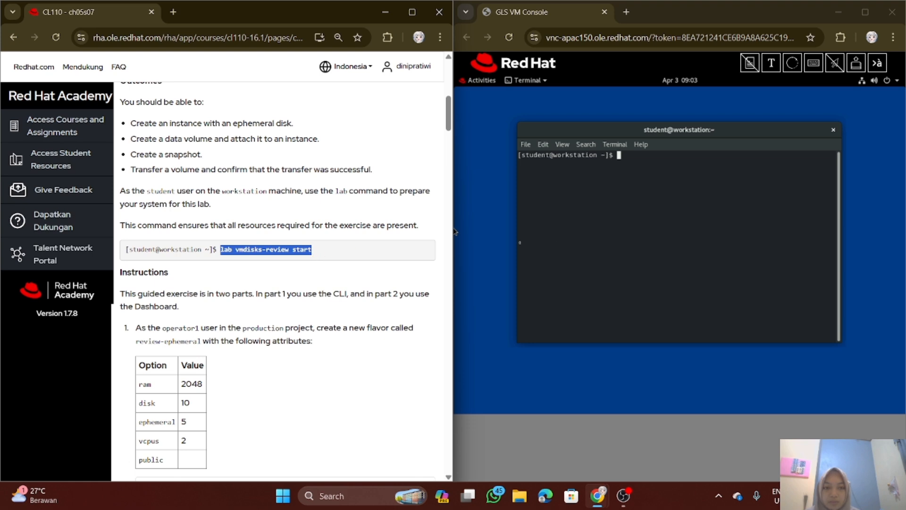
{"action": "left_click", "coordinate": [755, 68]}
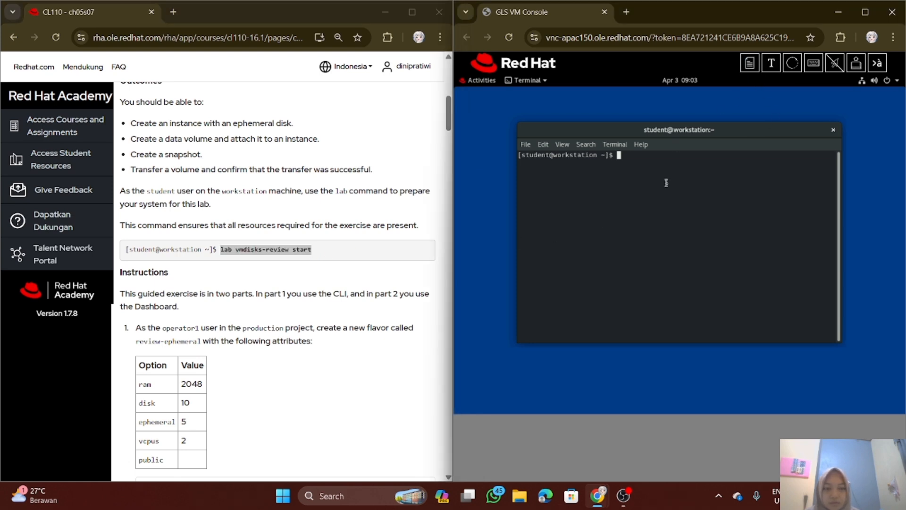
{"action": "type", "text": "lab vmdisks-review start"}
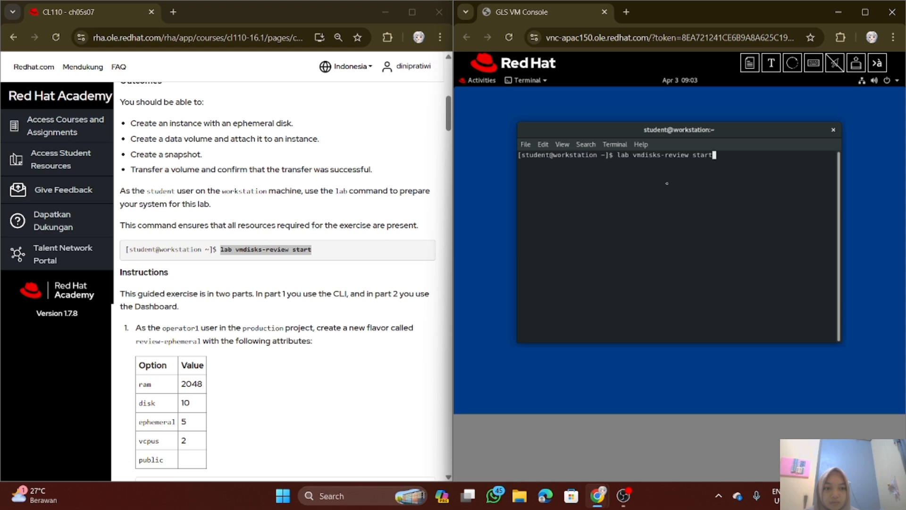
{"action": "key", "text": "Return"}
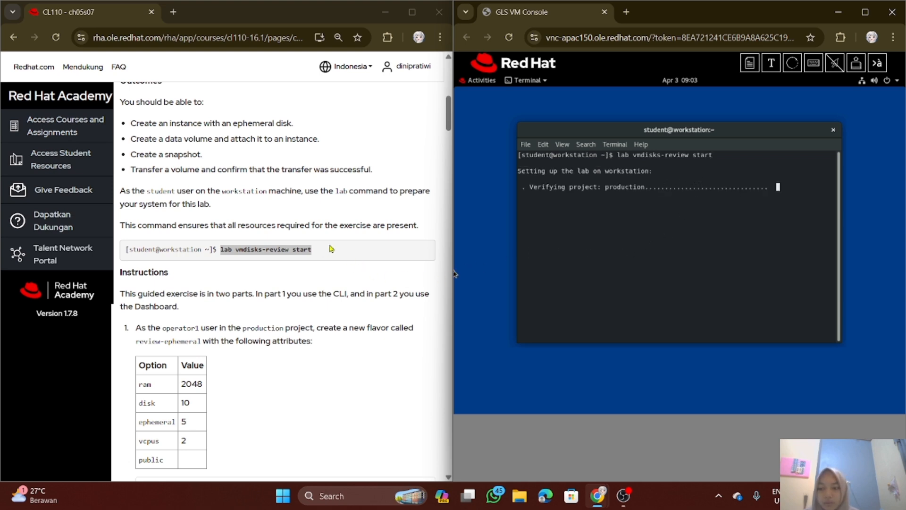
Read the first task's requirements and substeps for the review-ephemeral flavor while the lab setup runs
{"action": "scroll", "coordinate": [250, 273], "scroll_direction": "down", "scroll_amount": 2}
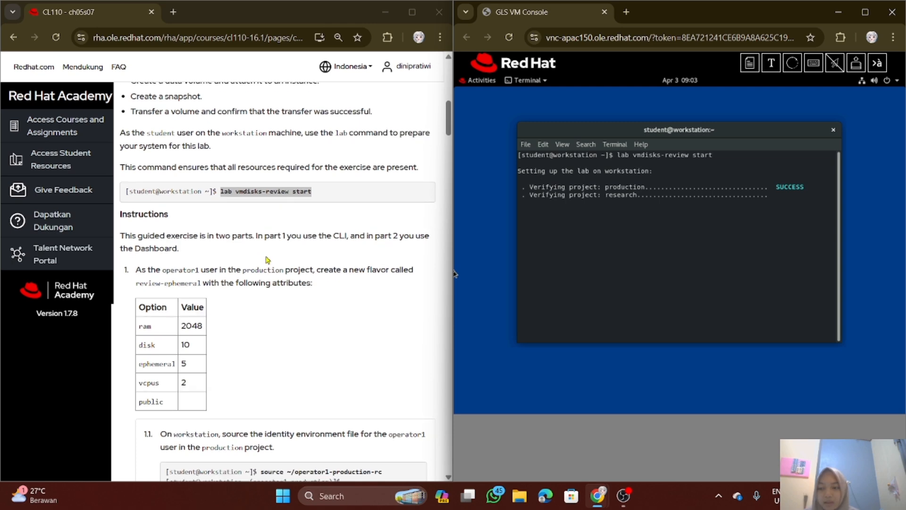
{"action": "scroll", "coordinate": [271, 260], "scroll_direction": "up", "scroll_amount": 2}
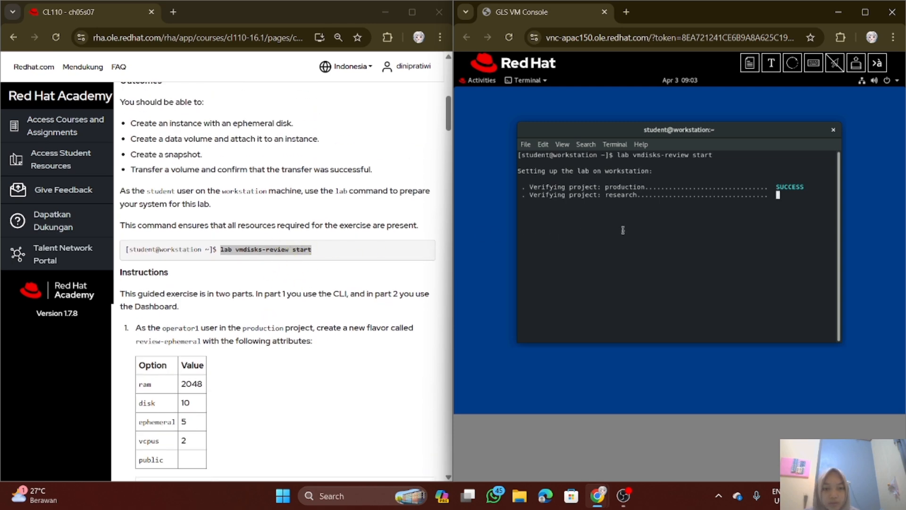
{"action": "scroll", "coordinate": [267, 272], "scroll_direction": "down", "scroll_amount": 1}
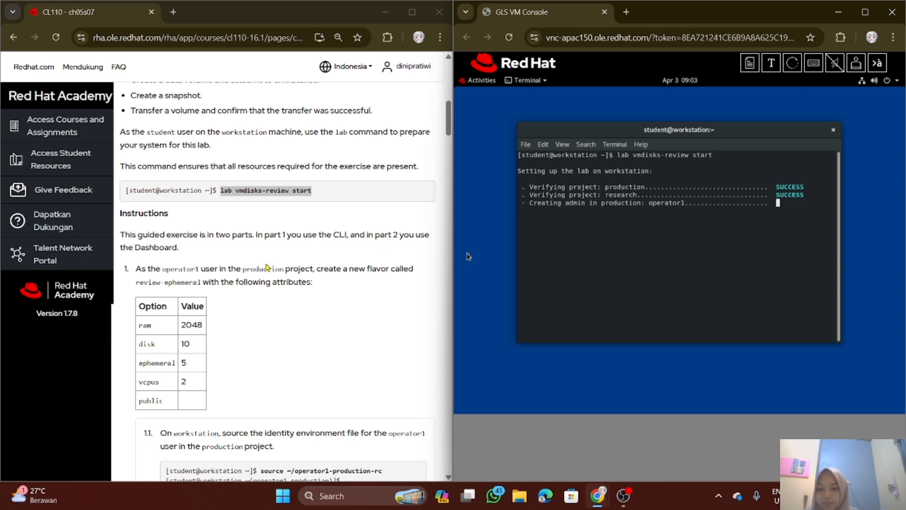
{"action": "scroll", "coordinate": [267, 268], "scroll_direction": "down", "scroll_amount": 1}
{"action": "scroll", "coordinate": [268, 267], "scroll_direction": "up", "scroll_amount": 1}
{"action": "scroll", "coordinate": [267, 267], "scroll_direction": "down", "scroll_amount": 1}
{"action": "scroll", "coordinate": [267, 268], "scroll_direction": "up", "scroll_amount": 1}
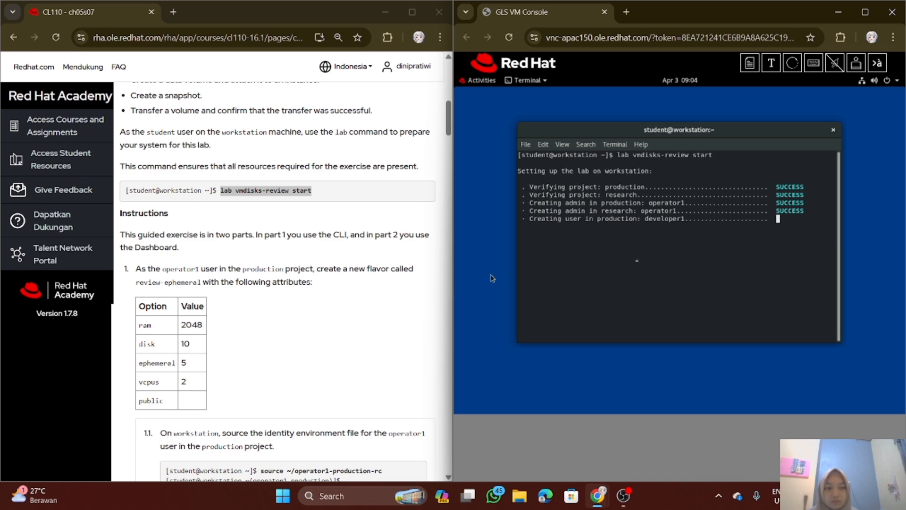
{"action": "scroll", "coordinate": [301, 296], "scroll_direction": "down", "scroll_amount": 1}
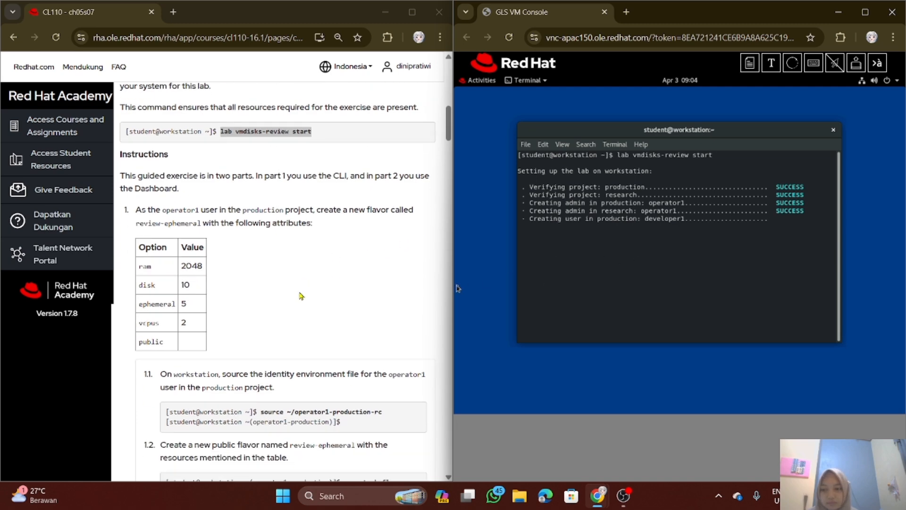
{"action": "scroll", "coordinate": [301, 296], "scroll_direction": "up", "scroll_amount": 1}
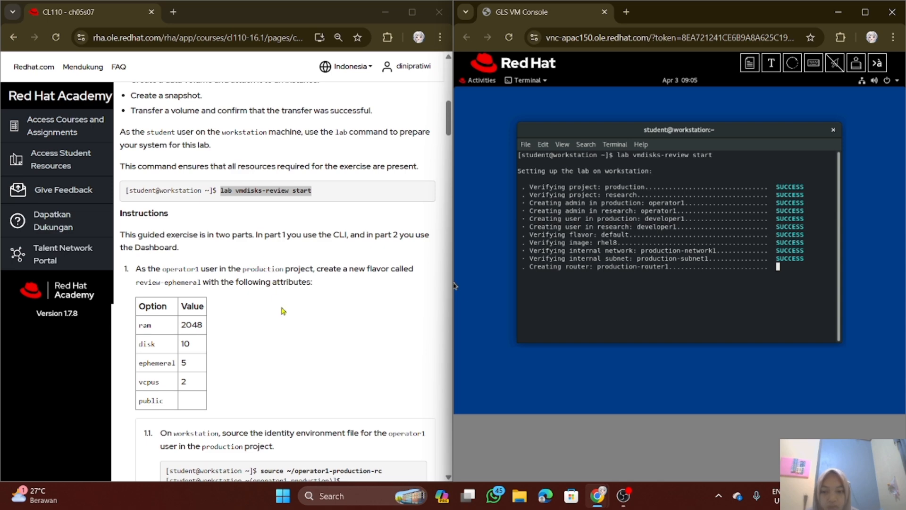
{"action": "scroll", "coordinate": [283, 311], "scroll_direction": "down", "scroll_amount": 1}
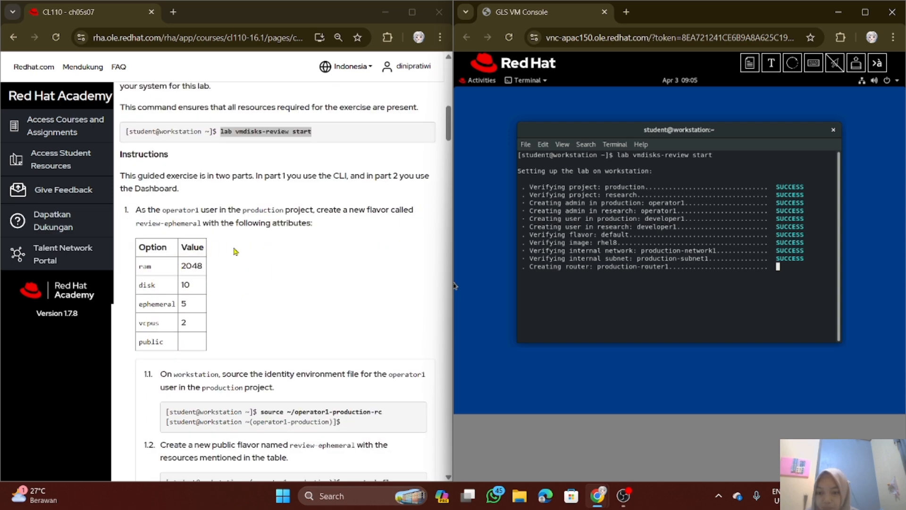
{"action": "scroll", "coordinate": [241, 252], "scroll_direction": "down", "scroll_amount": 1}
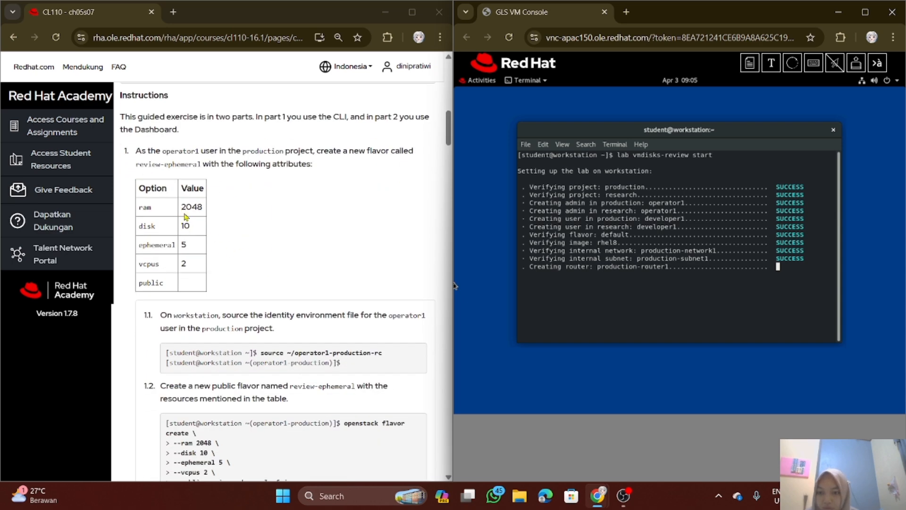
{"action": "scroll", "coordinate": [224, 225], "scroll_direction": "up", "scroll_amount": 1}
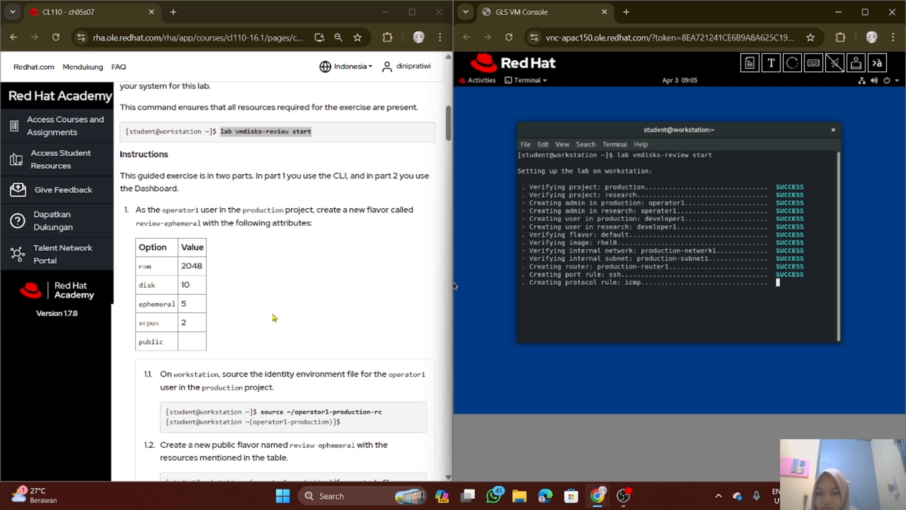
{"action": "scroll", "coordinate": [289, 317], "scroll_direction": "down", "scroll_amount": 1}
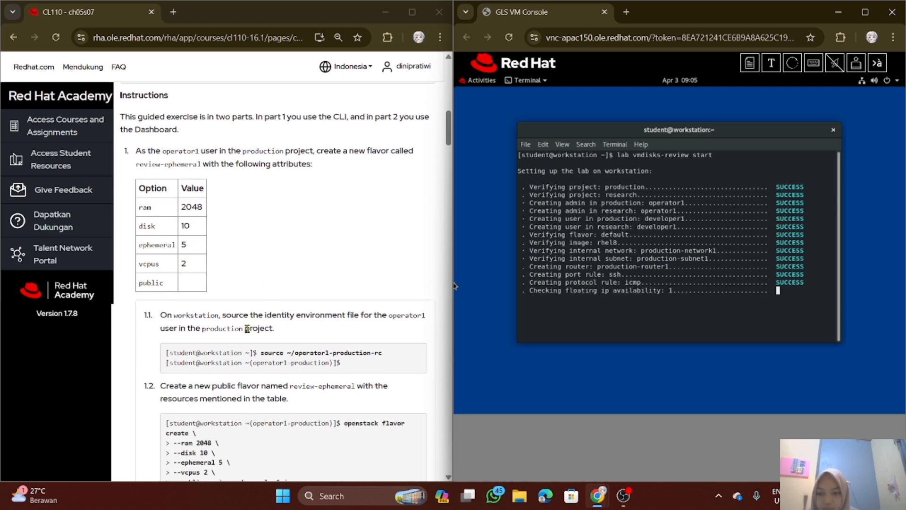
Source the operator1 identity file for the production project by running "source ~/operator1-production-rc"
{"action": "scroll", "coordinate": [258, 302], "scroll_direction": "down", "scroll_amount": 1}
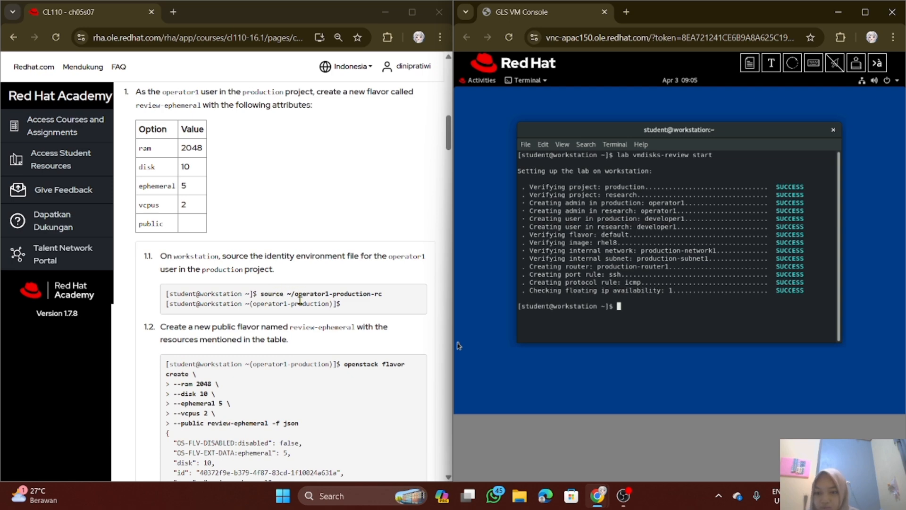
{"action": "left_click_drag", "start_coordinate": [261, 295], "coordinate": [384, 296]}
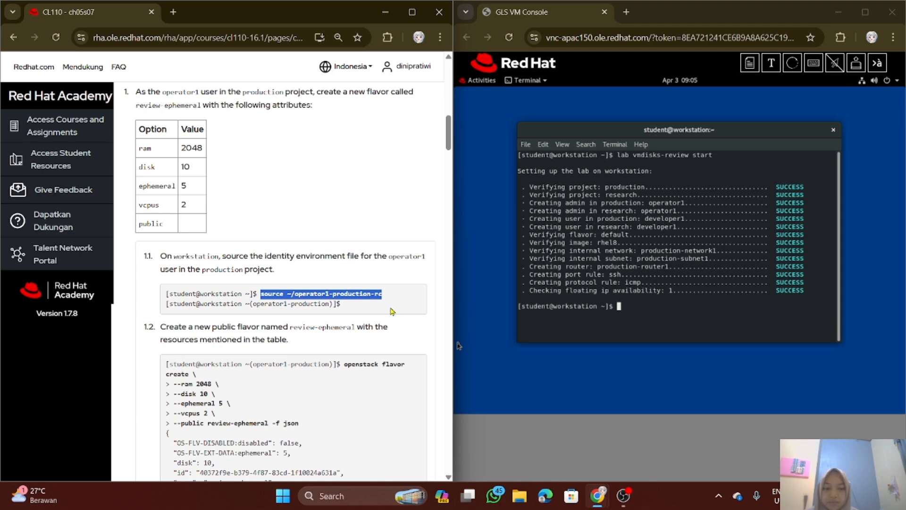
{"action": "left_click", "coordinate": [669, 327]}
{"action": "type", "text": "so"}
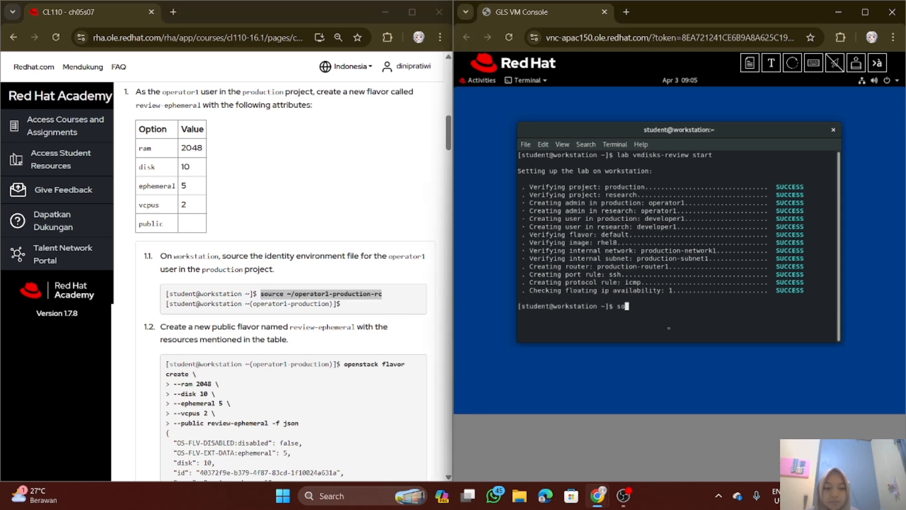
{"action": "type", "text": "urce ~/operator1-production-rc"}
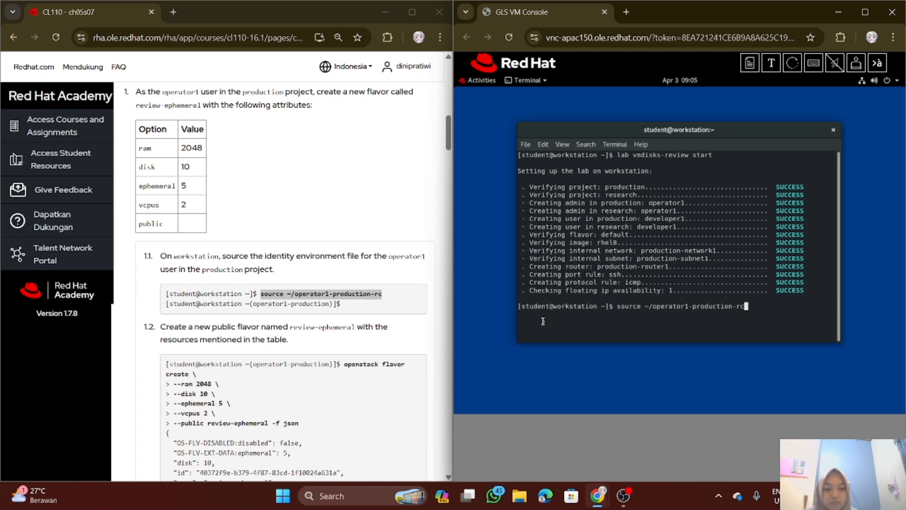
{"action": "key", "text": "Return"}
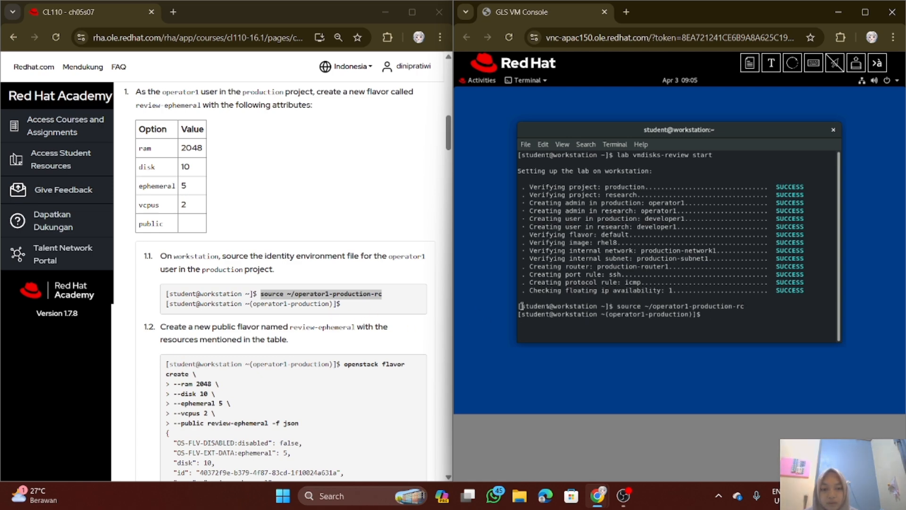
{"action": "left_click", "coordinate": [348, 329]}
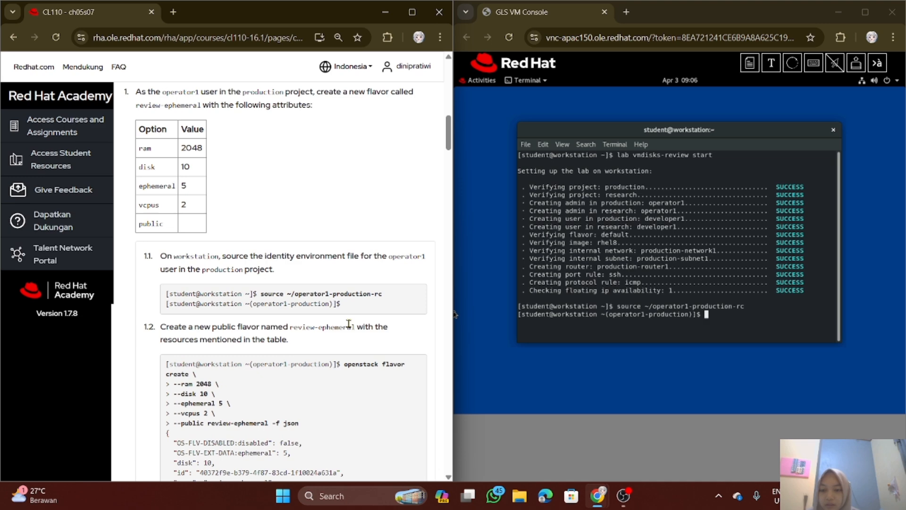
Copy the multi-line "openstack flavor create" command from substep 1.2 into the console's Send Text to Client dialog
{"action": "scroll", "coordinate": [348, 325], "scroll_direction": "down", "scroll_amount": 1}
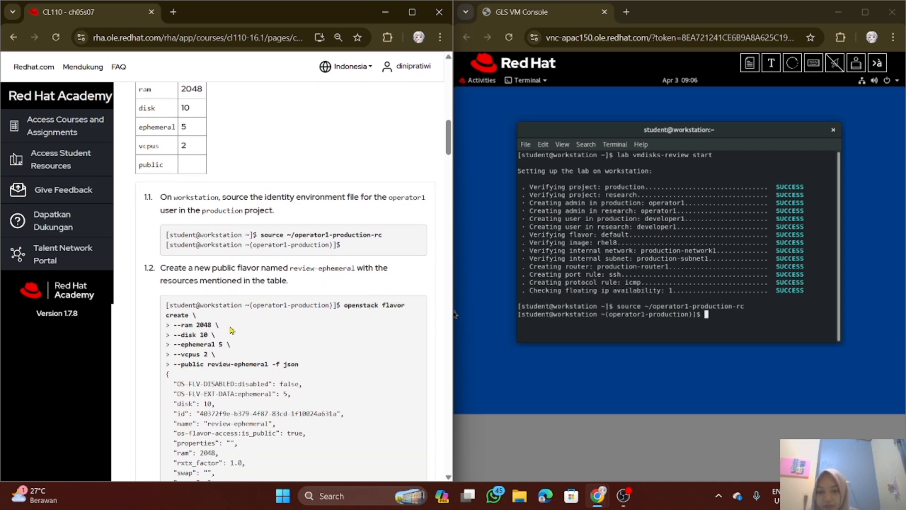
{"action": "scroll", "coordinate": [330, 283], "scroll_direction": "down", "scroll_amount": 1}
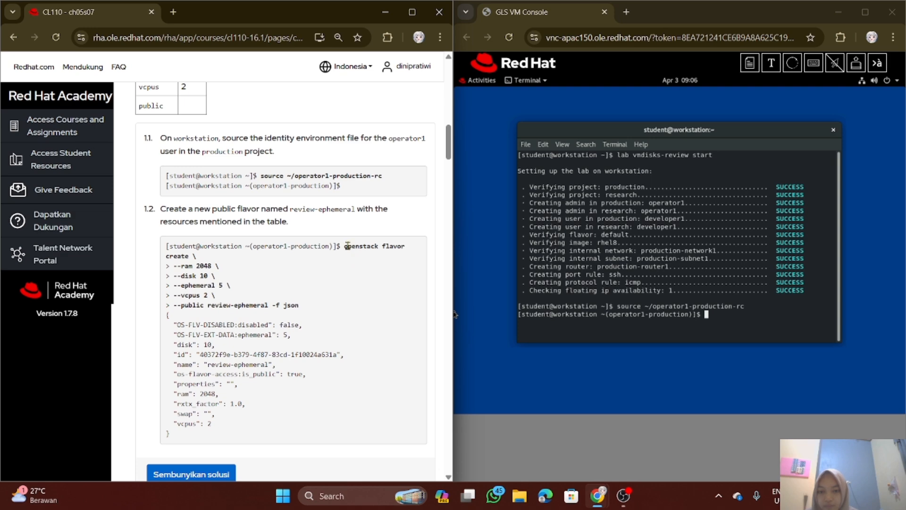
{"action": "left_click_drag", "start_coordinate": [343, 245], "coordinate": [356, 306]}
{"action": "key", "text": "ctrl+c"}
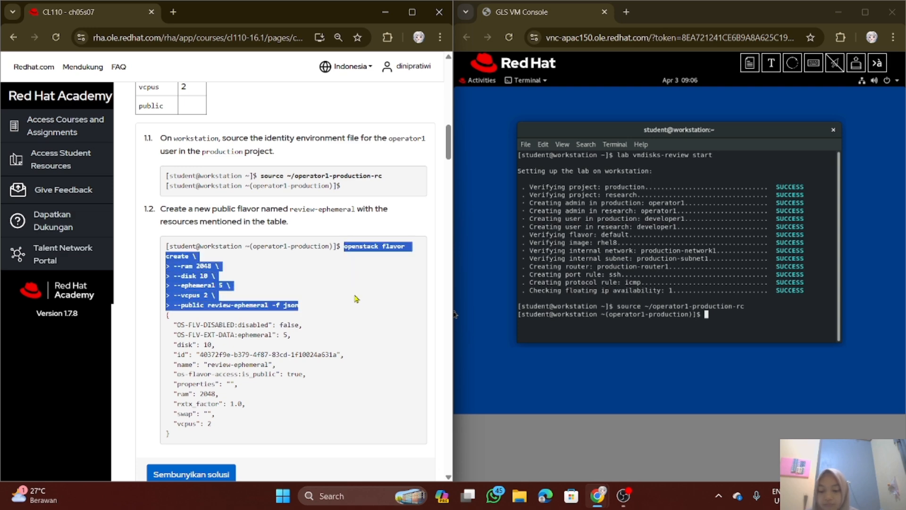
{"action": "left_click", "coordinate": [765, 66]}
{"action": "left_click", "coordinate": [593, 111]}
{"action": "key", "text": "ctrl+v"}
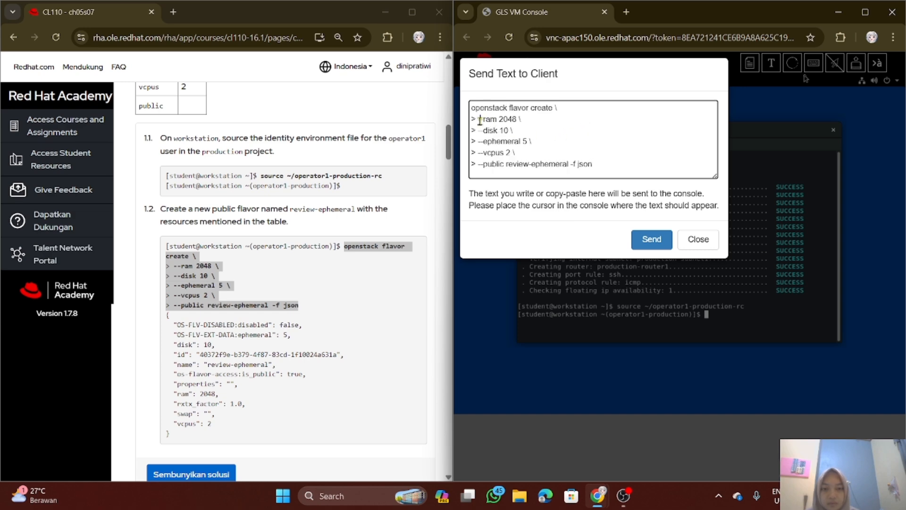
Strip the leading "> " from the continuation lines and run the command to create the public review-ephemeral flavor: ram 2048, disk 10, ephemeral 5, vcpus 2
{"action": "key", "text": "BackSpace"}
{"action": "key", "text": "BackSpace"}
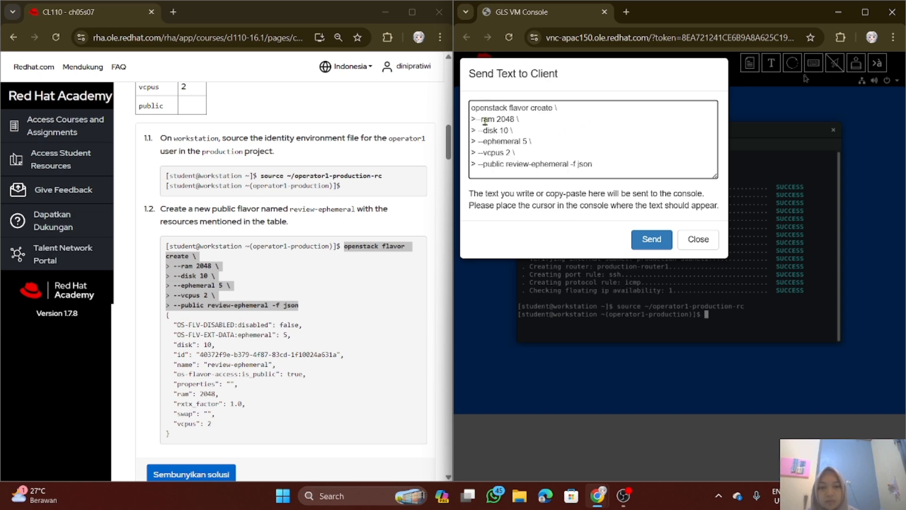
{"action": "key", "text": "Down"}
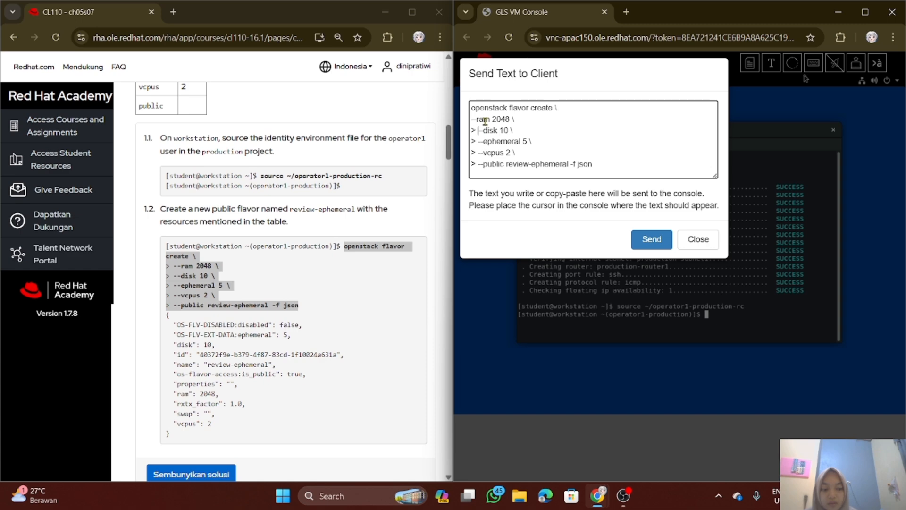
{"action": "key", "text": "BackSpace"}
{"action": "key", "text": "BackSpace"}
{"action": "key", "text": "BackSpace"}
{"action": "key", "text": "BackSpace"}
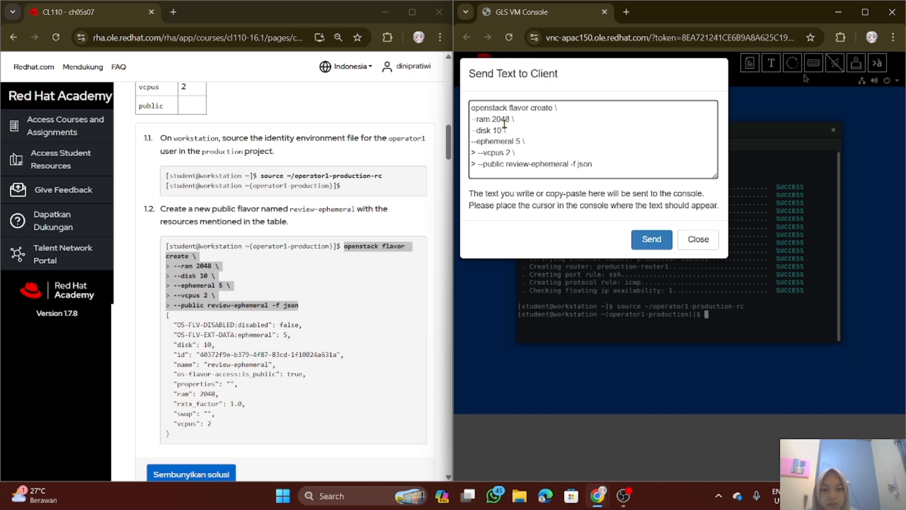
{"action": "key", "text": "Down"}
{"action": "key", "text": "Delete"}
{"action": "key", "text": "Delete"}
{"action": "key", "text": "Down"}
{"action": "key", "text": "Delete"}
{"action": "key", "text": "Delete"}
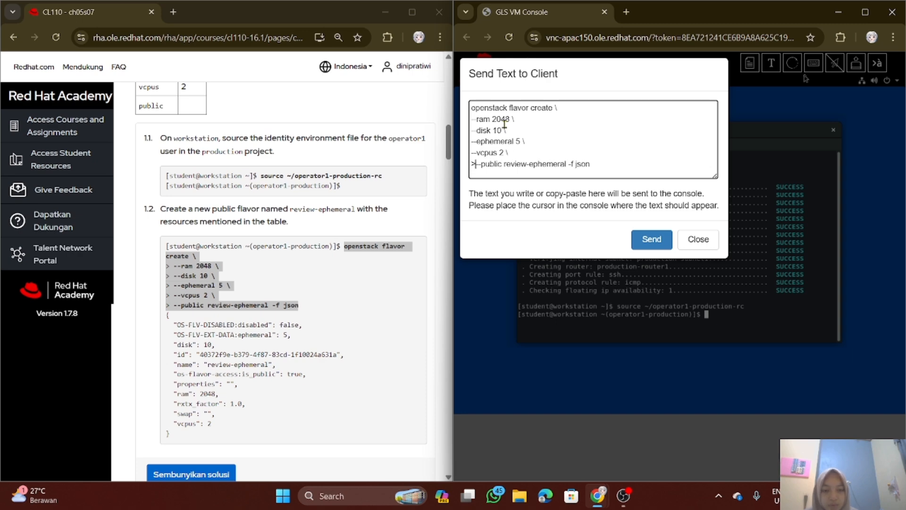
{"action": "left_click", "coordinate": [652, 240]}
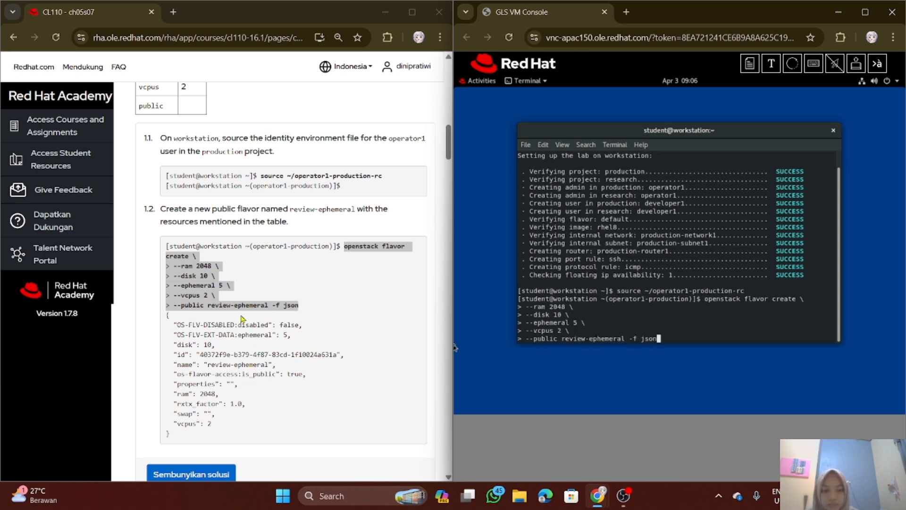
{"action": "key", "text": "Return"}
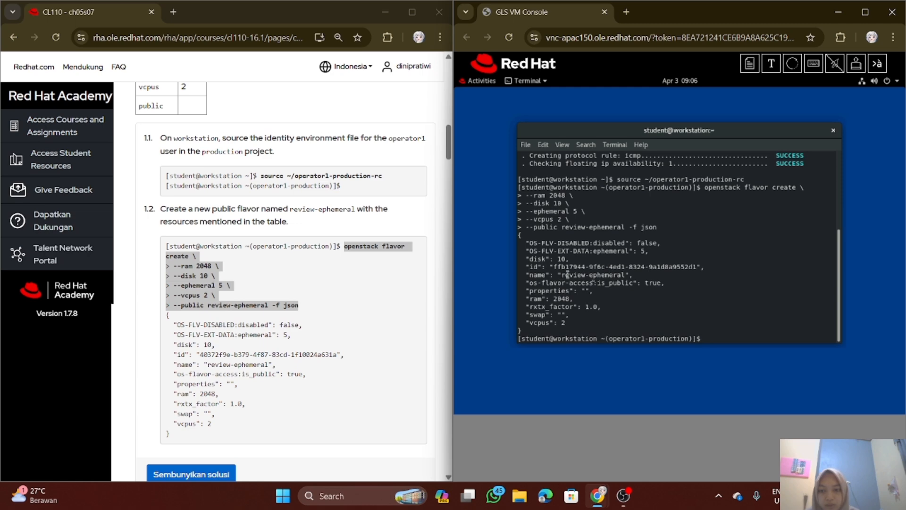
Source the developer1 identity file for the production project by running "source ~/developer1-production-rc"
{"action": "scroll", "coordinate": [303, 327], "scroll_direction": "down", "scroll_amount": 5}
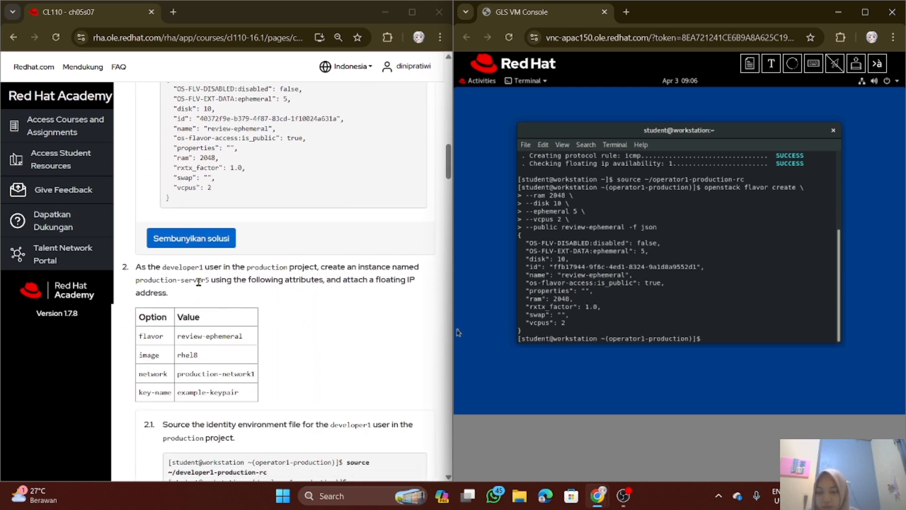
{"action": "scroll", "coordinate": [213, 272], "scroll_direction": "down", "scroll_amount": 1}
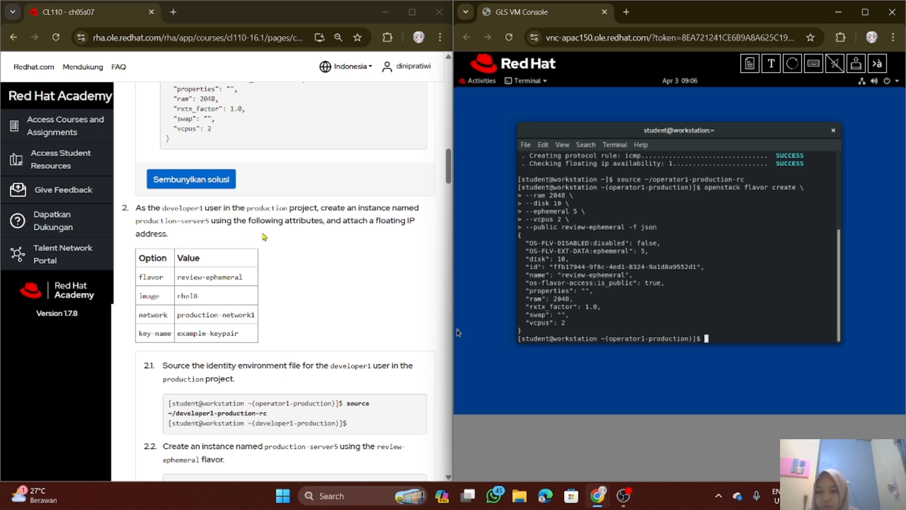
{"action": "scroll", "coordinate": [277, 244], "scroll_direction": "down", "scroll_amount": 1}
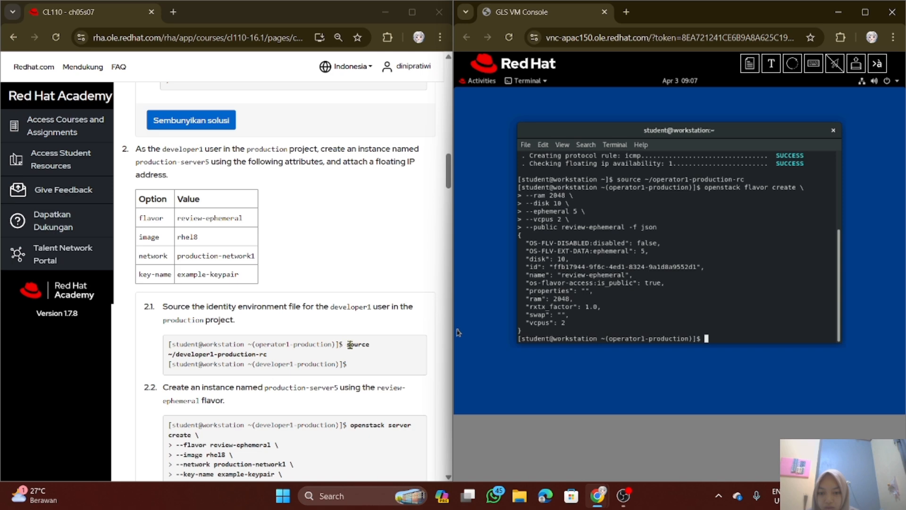
{"action": "left_click_drag", "start_coordinate": [346, 344], "coordinate": [360, 359]}
{"action": "left_click", "coordinate": [356, 357]}
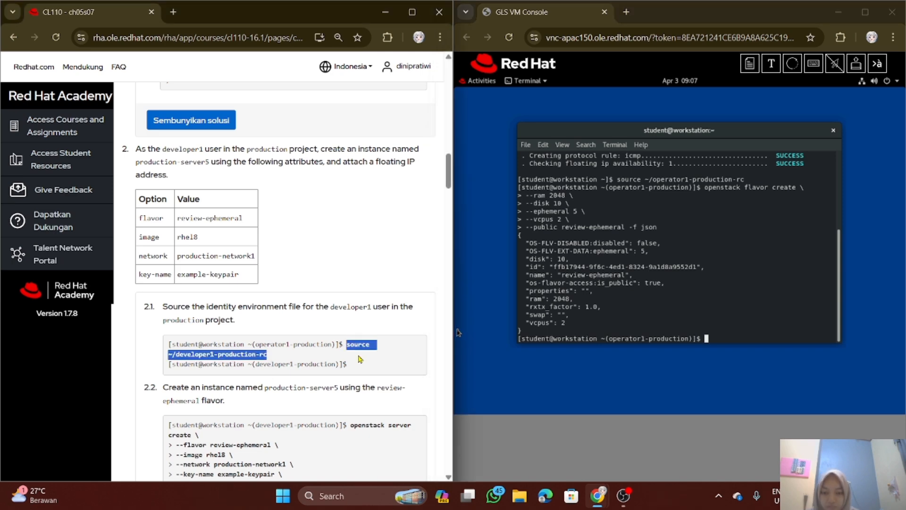
{"action": "left_click", "coordinate": [654, 327]}
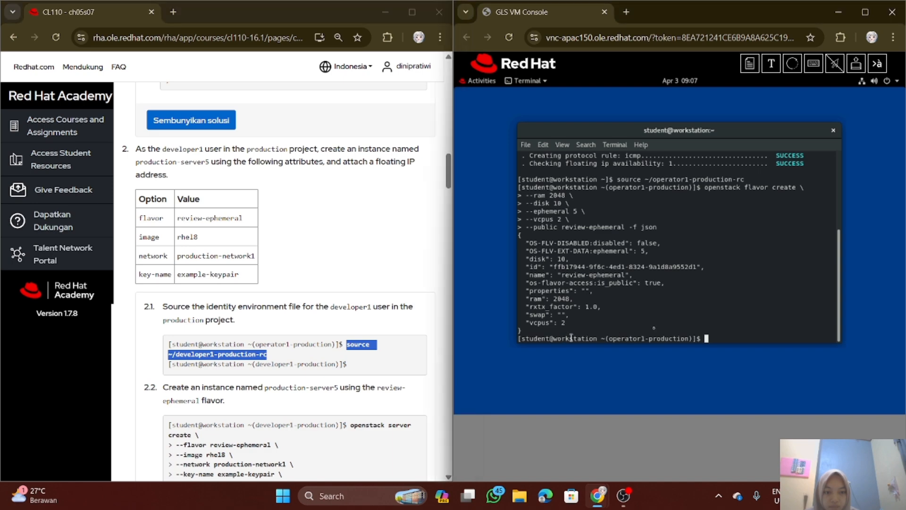
{"action": "type", "text": "source ~/deve"}
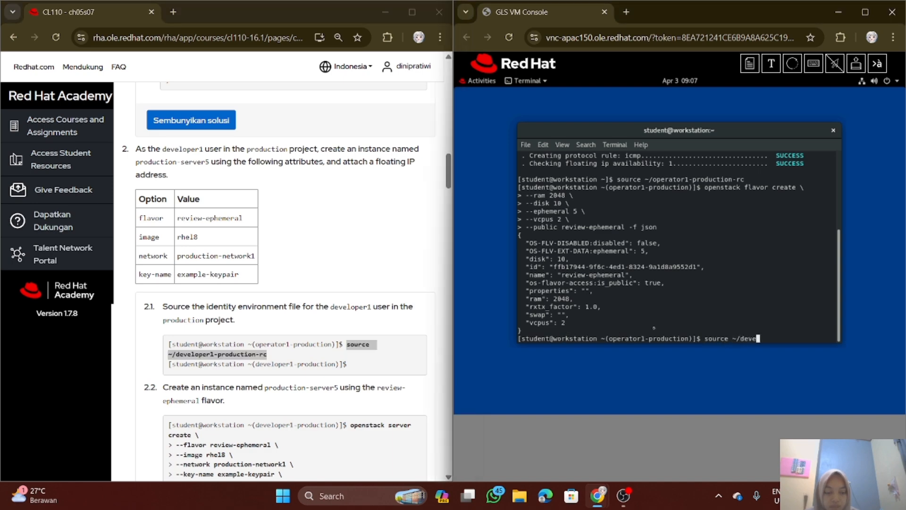
{"action": "type", "text": "loper1-production-rc"}
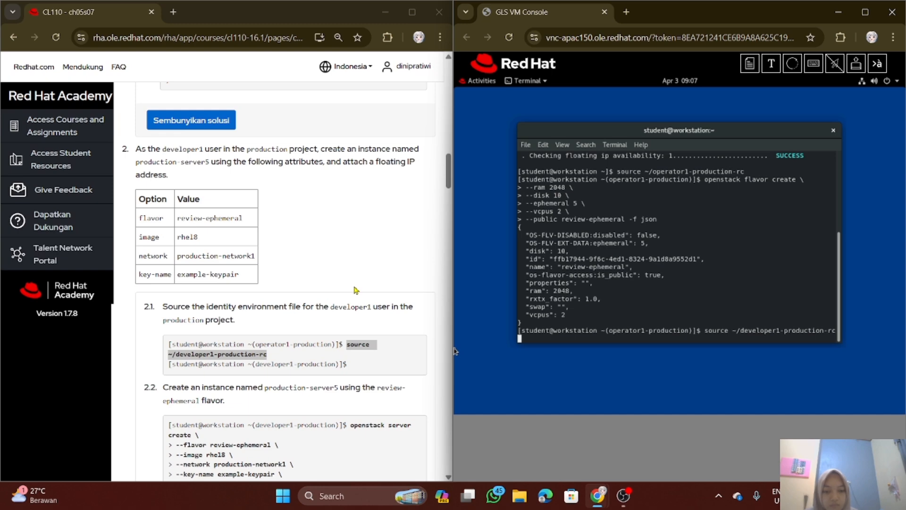
{"action": "key", "text": "Return"}
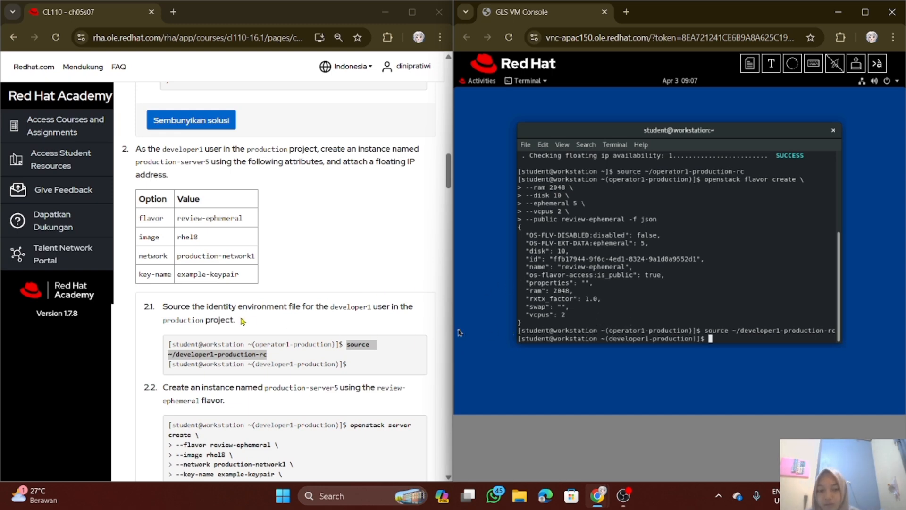
Copy the multi-line "openstack server create" command from substep 2.2 into the Send Text to Client dialog
{"action": "scroll", "coordinate": [295, 354], "scroll_direction": "down", "scroll_amount": 3}
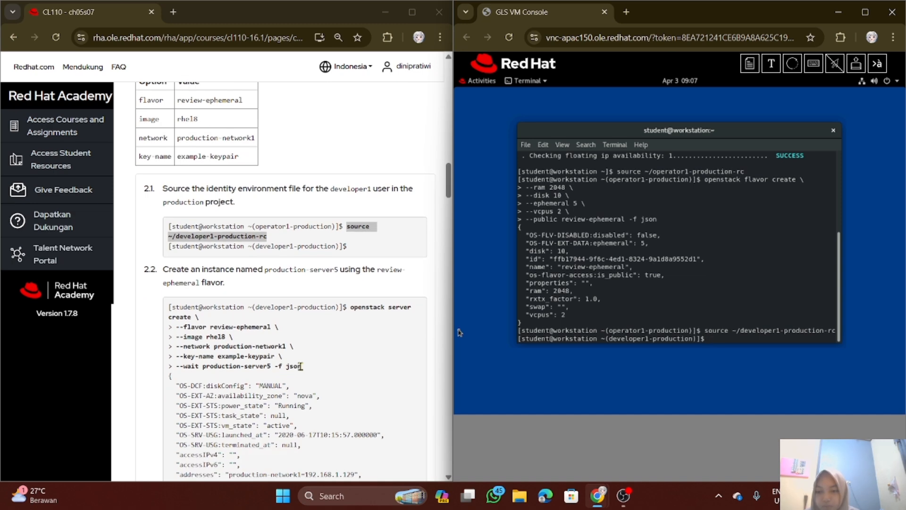
{"action": "scroll", "coordinate": [347, 308], "scroll_direction": "down", "scroll_amount": 1}
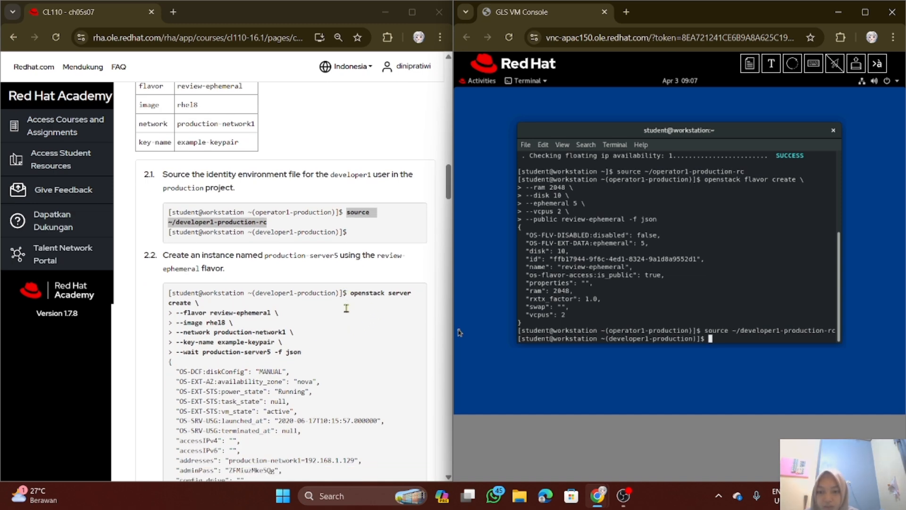
{"action": "scroll", "coordinate": [346, 308], "scroll_direction": "down", "scroll_amount": 1}
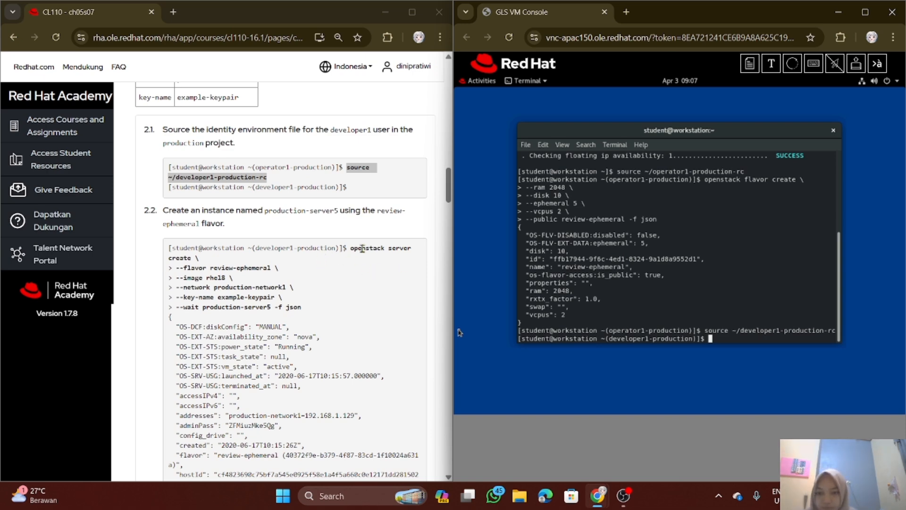
{"action": "left_click_drag", "start_coordinate": [351, 247], "coordinate": [361, 309]}
{"action": "key", "text": "ctrl+c"}
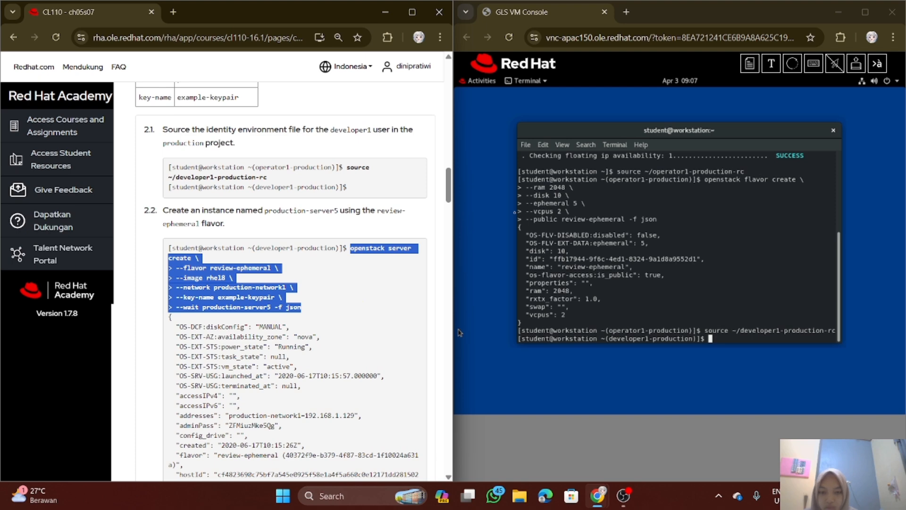
{"action": "left_click", "coordinate": [771, 64]}
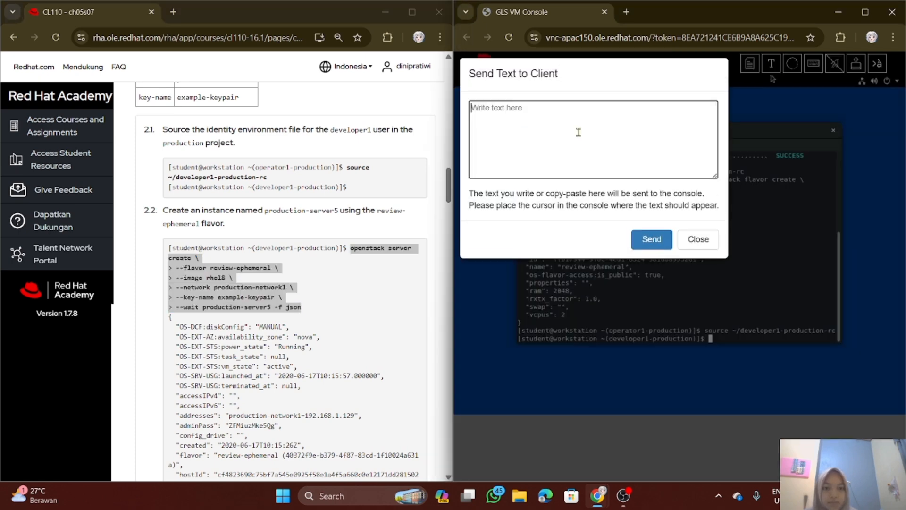
{"action": "key", "text": "ctrl+v"}
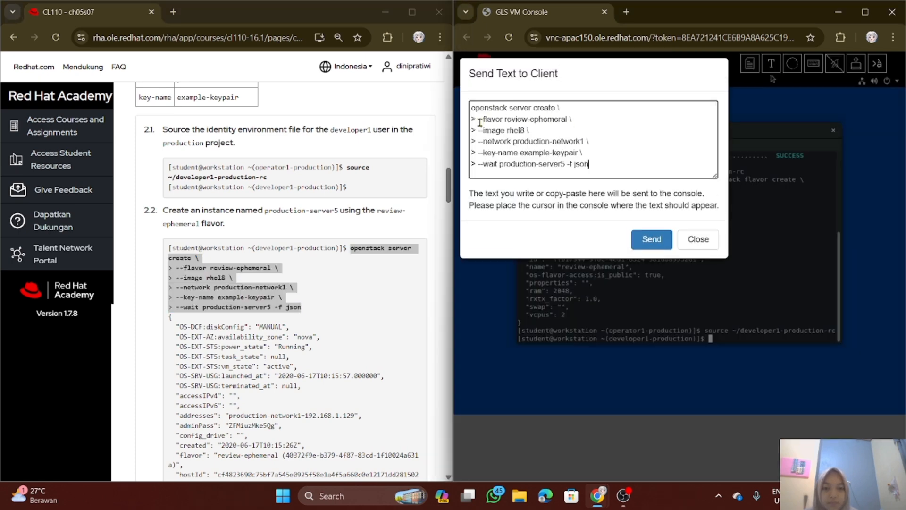
Strip the leading "> " from the continuation lines and send the command creating production-server5 with review-ephemeral, rhel8, production-network1 and example-keypair to the terminal
{"action": "key", "text": "BackSpace"}
{"action": "key", "text": "BackSpace"}
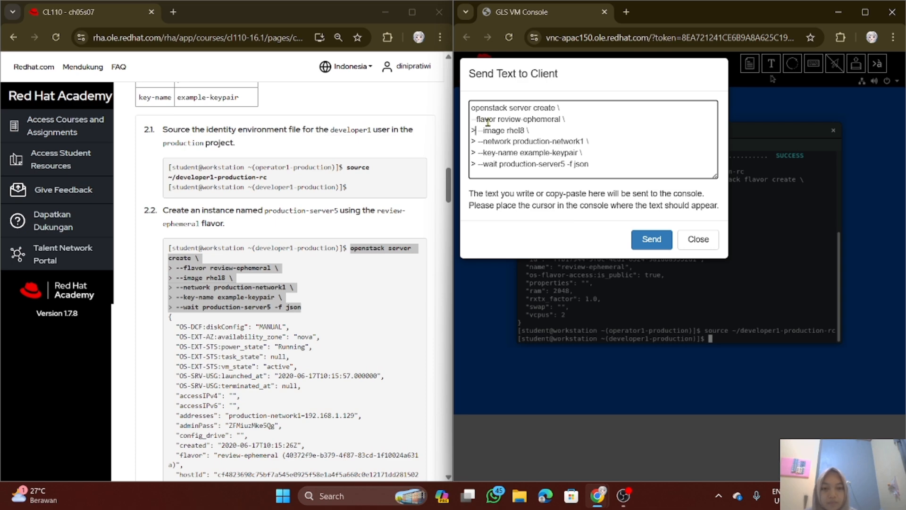
{"action": "key", "text": "BackSpace"}
{"action": "key", "text": "BackSpace"}
{"action": "key", "text": "BackSpace"}
{"action": "key", "text": "BackSpace"}
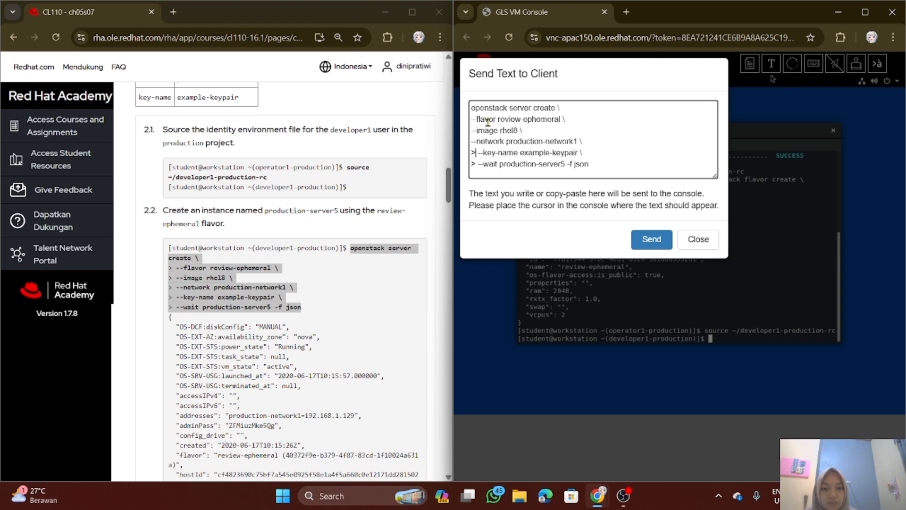
{"action": "key", "text": "BackSpace"}
{"action": "key", "text": "BackSpace"}
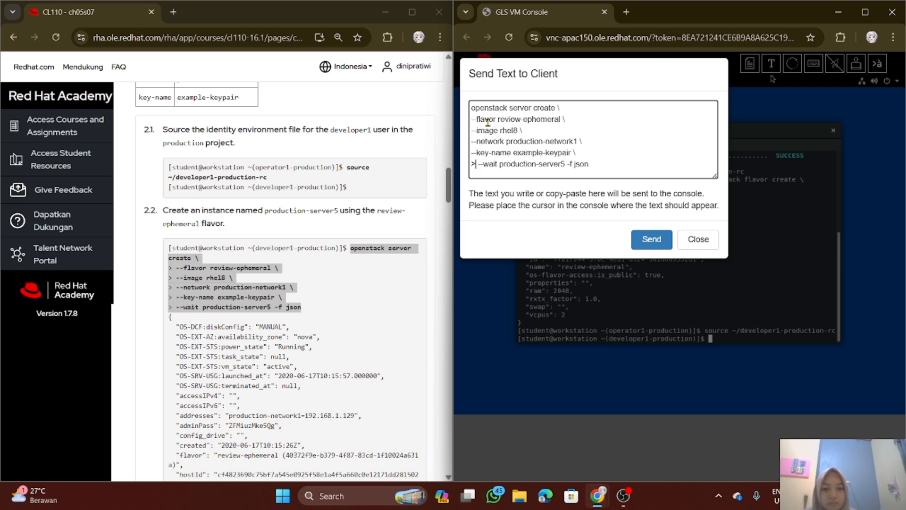
{"action": "key", "text": "BackSpace"}
{"action": "key", "text": "BackSpace"}
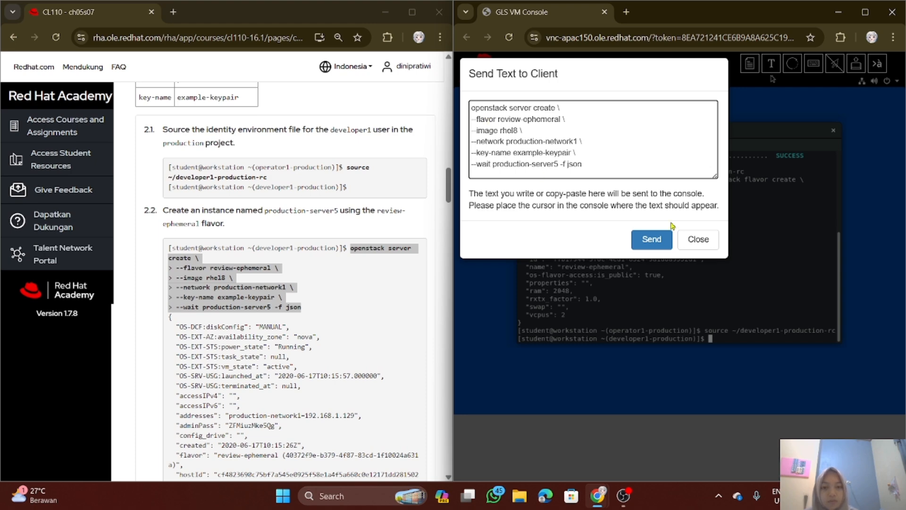
{"action": "left_click", "coordinate": [657, 238]}
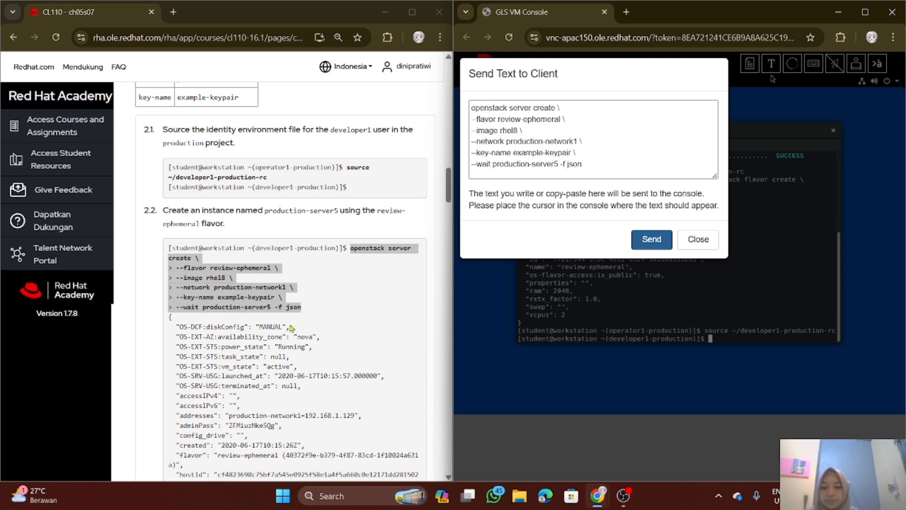
Examine the sample output of substep 2.2 and the start of substep 2.3 while the instance is being created
{"action": "scroll", "coordinate": [282, 316], "scroll_direction": "down", "scroll_amount": 2}
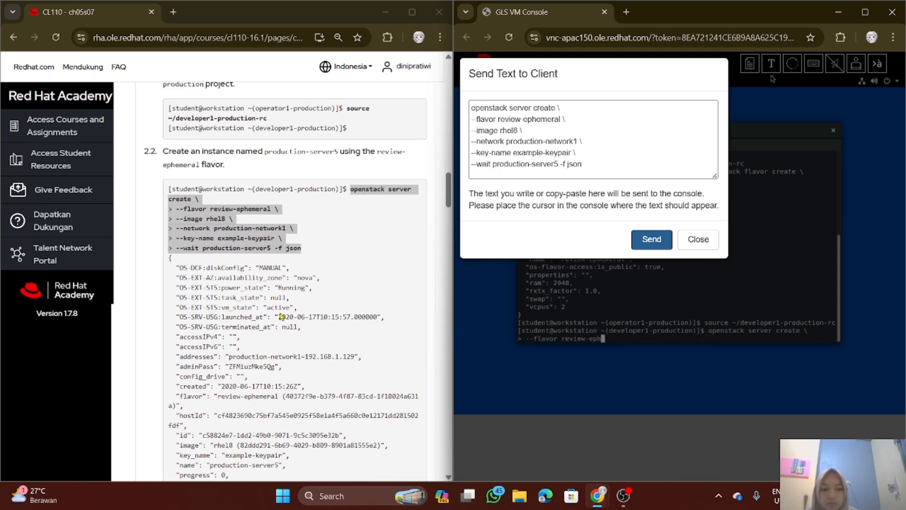
{"action": "scroll", "coordinate": [273, 296], "scroll_direction": "down", "scroll_amount": 2}
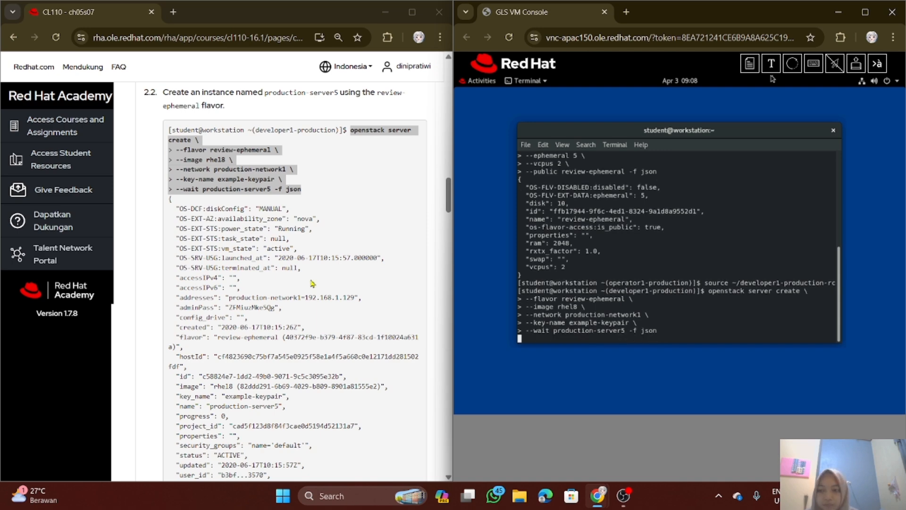
{"action": "scroll", "coordinate": [311, 283], "scroll_direction": "down", "scroll_amount": 1}
{"action": "scroll", "coordinate": [313, 283], "scroll_direction": "up", "scroll_amount": 1}
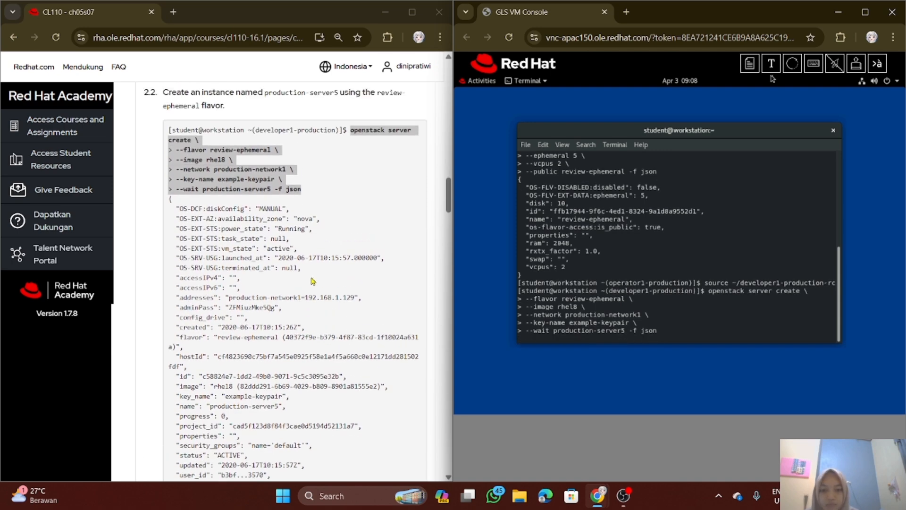
{"action": "left_click", "coordinate": [344, 314]}
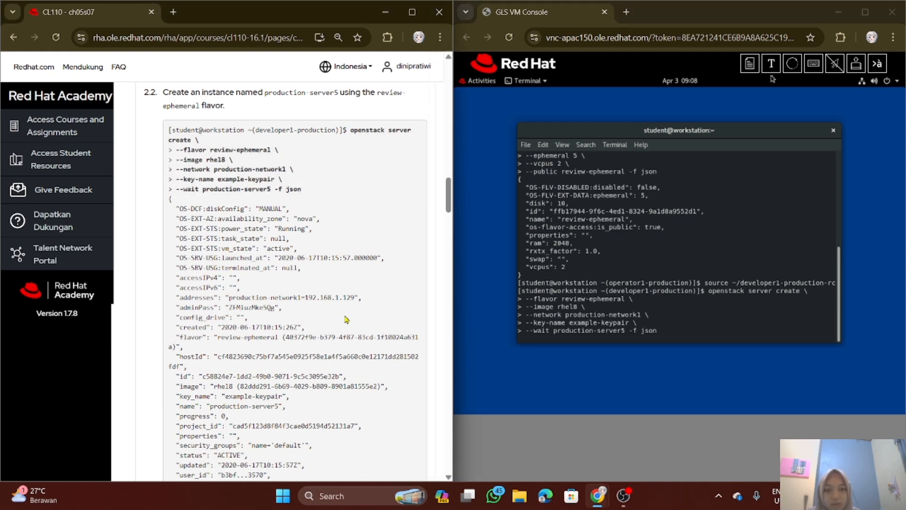
{"action": "key", "text": "Return"}
{"action": "scroll", "coordinate": [346, 319], "scroll_direction": "down", "scroll_amount": 3}
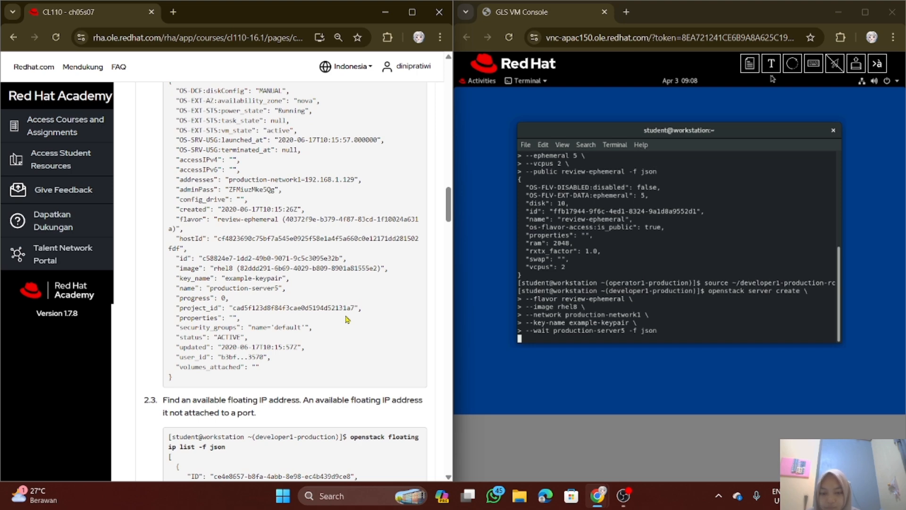
{"action": "scroll", "coordinate": [347, 319], "scroll_direction": "up", "scroll_amount": 2}
{"action": "scroll", "coordinate": [346, 315], "scroll_direction": "up", "scroll_amount": 2}
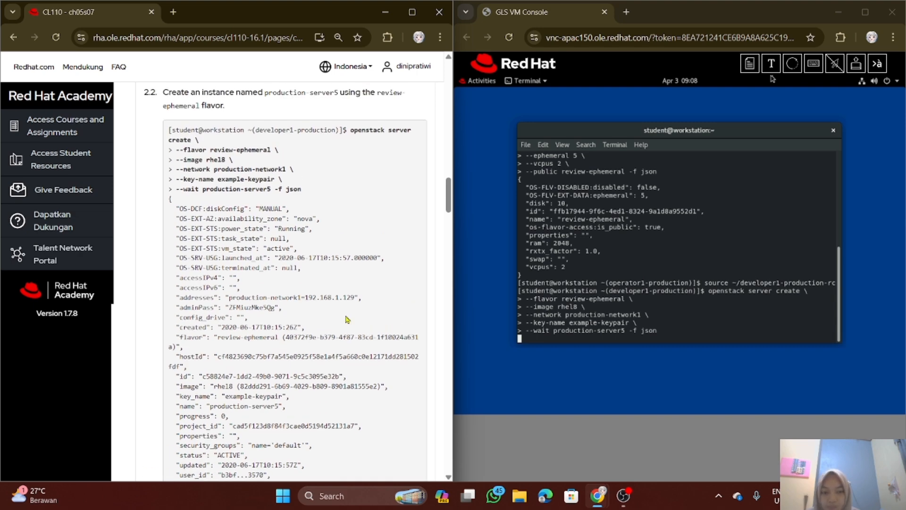
Compare the sample output of substep 2.2 with the terminal output of the production-server5 creation
{"action": "scroll", "coordinate": [347, 319], "scroll_direction": "down", "scroll_amount": 4}
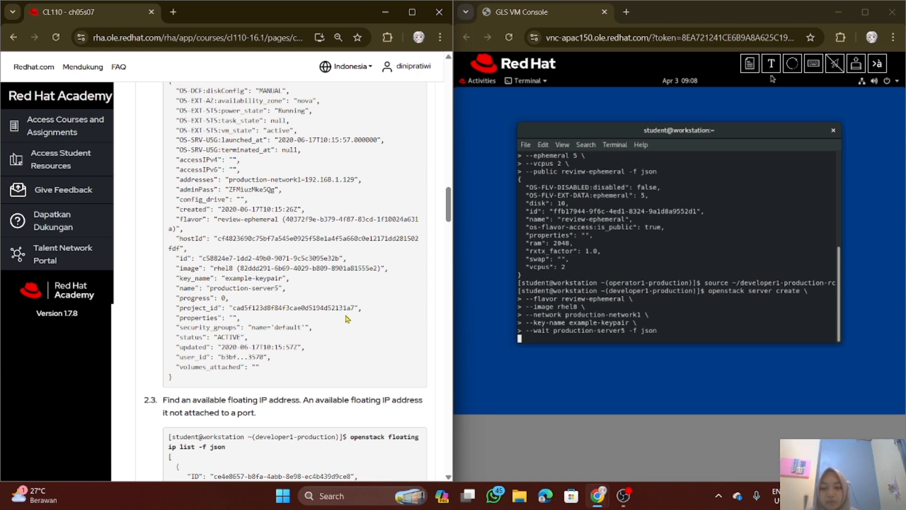
{"action": "scroll", "coordinate": [338, 309], "scroll_direction": "up", "scroll_amount": 5}
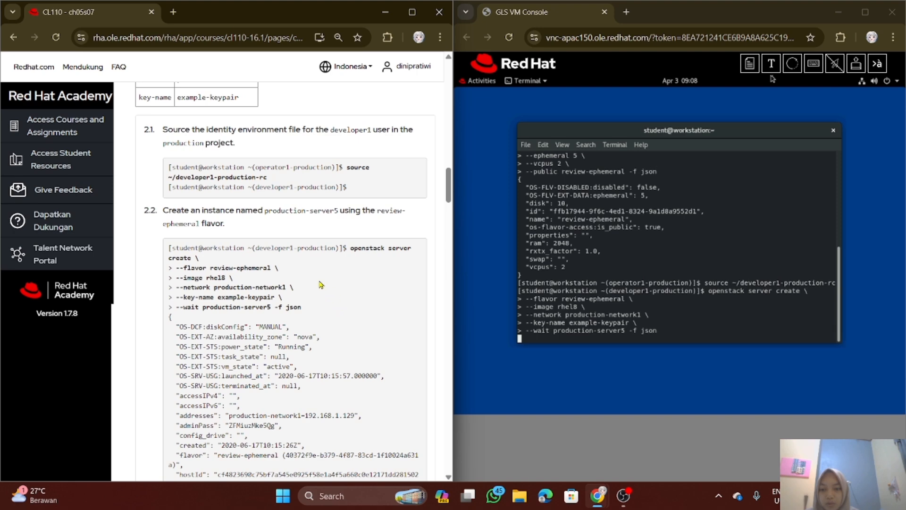
{"action": "scroll", "coordinate": [297, 329], "scroll_direction": "down", "scroll_amount": 3}
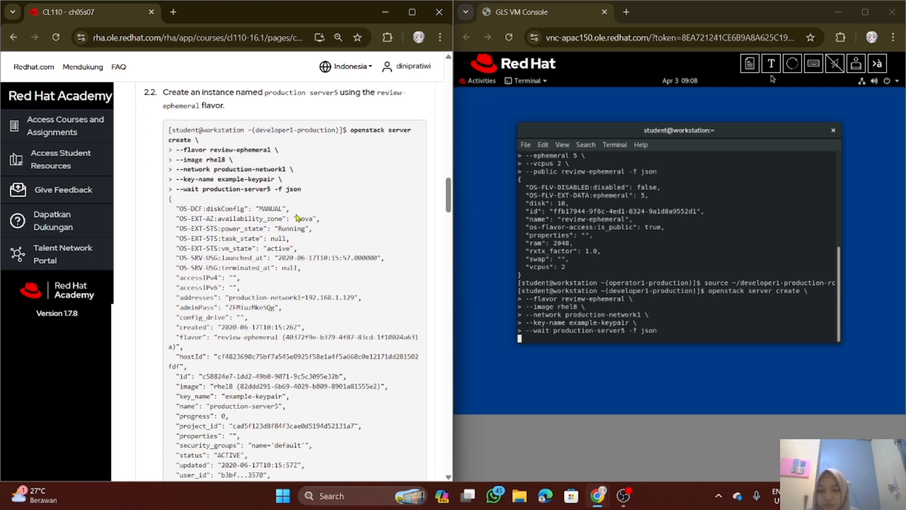
{"action": "scroll", "coordinate": [309, 250], "scroll_direction": "down", "scroll_amount": 3}
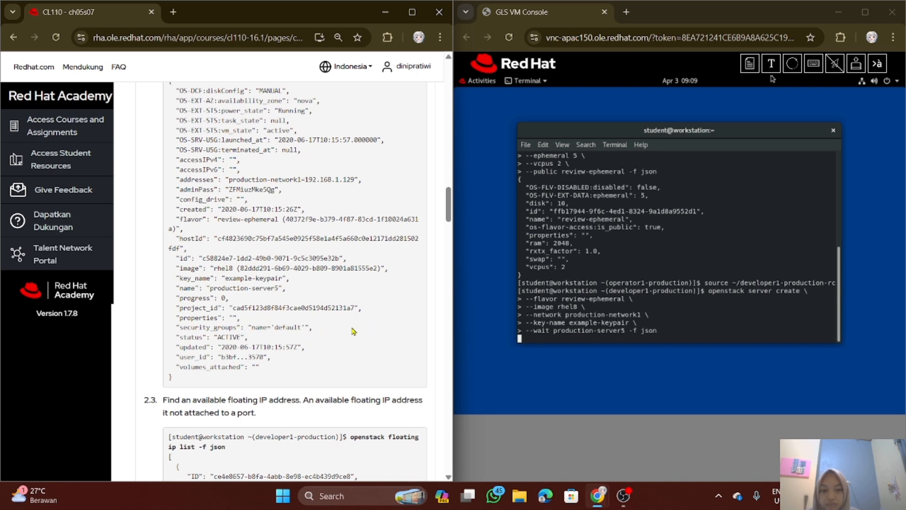
{"action": "scroll", "coordinate": [330, 326], "scroll_direction": "down", "scroll_amount": 2}
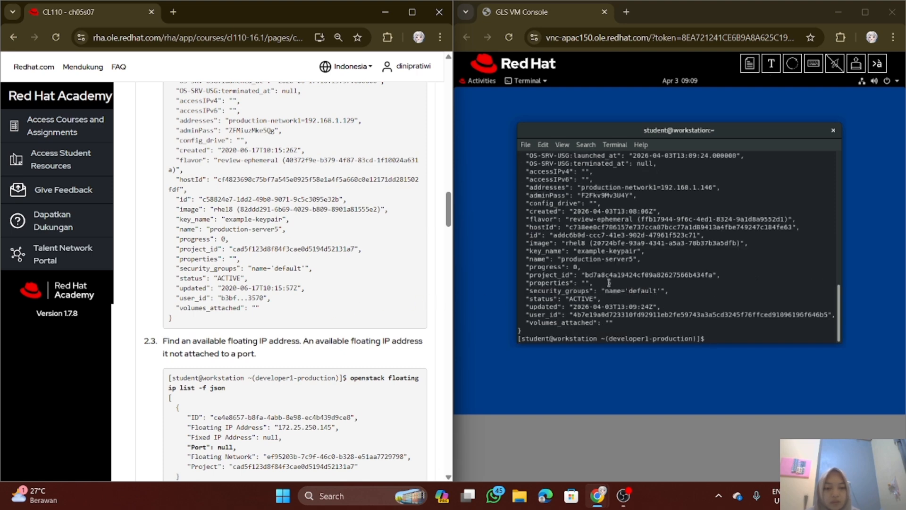
{"action": "scroll", "coordinate": [626, 300], "scroll_direction": "up", "scroll_amount": 1}
{"action": "scroll", "coordinate": [626, 300], "scroll_direction": "up", "scroll_amount": 4}
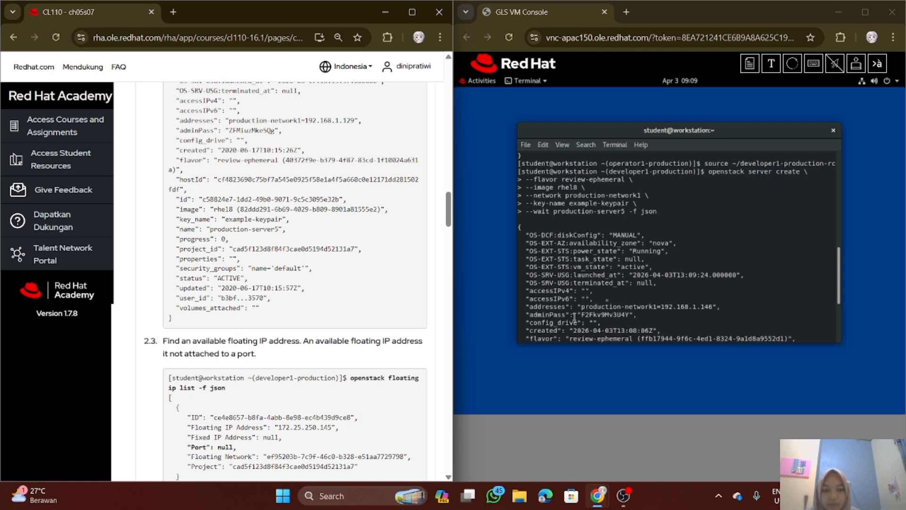
{"action": "scroll", "coordinate": [618, 262], "scroll_direction": "down", "scroll_amount": 5}
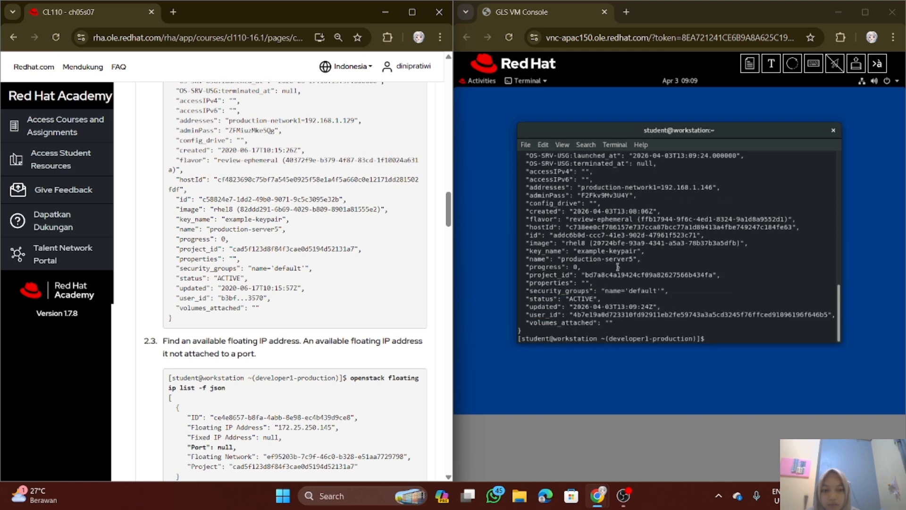
List the project's floating IP addresses in the terminal by running "openstack floating ip list -f json" from substep 2.3
{"action": "scroll", "coordinate": [323, 319], "scroll_direction": "down", "scroll_amount": 1}
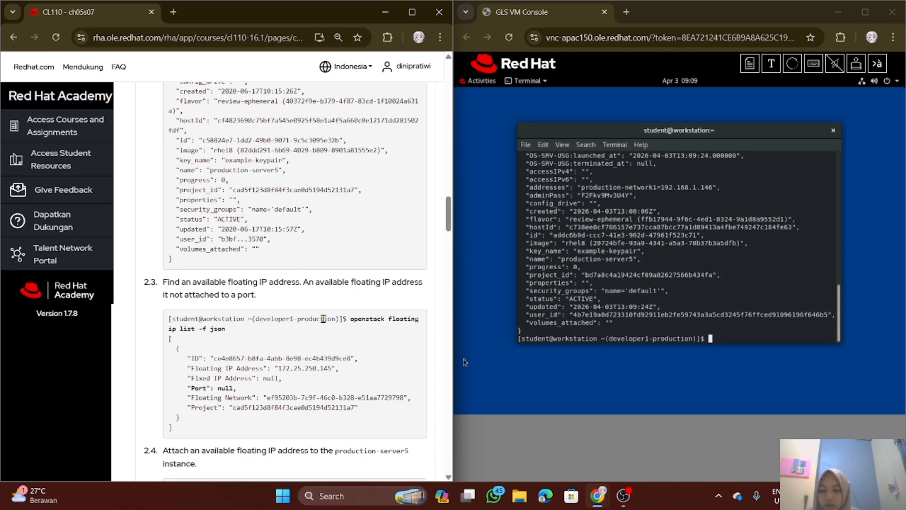
{"action": "scroll", "coordinate": [323, 318], "scroll_direction": "down", "scroll_amount": 1}
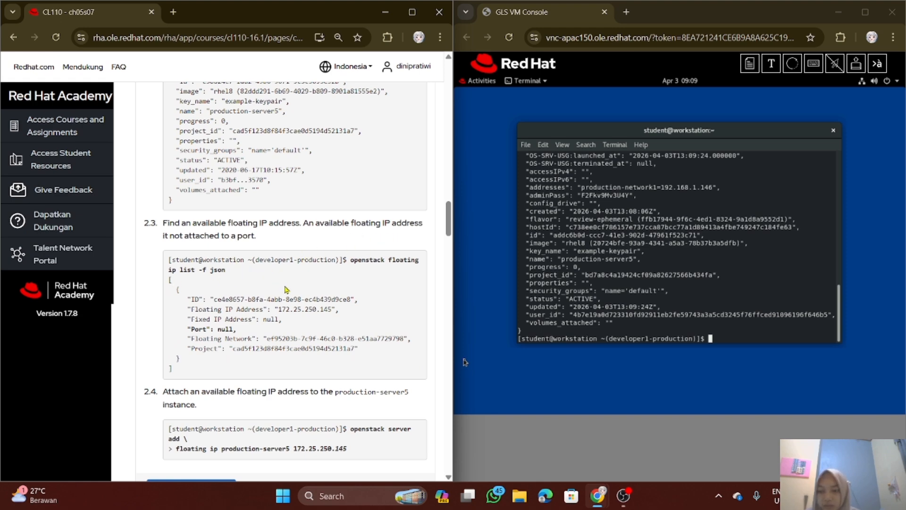
{"action": "scroll", "coordinate": [325, 296], "scroll_direction": "down", "scroll_amount": 1}
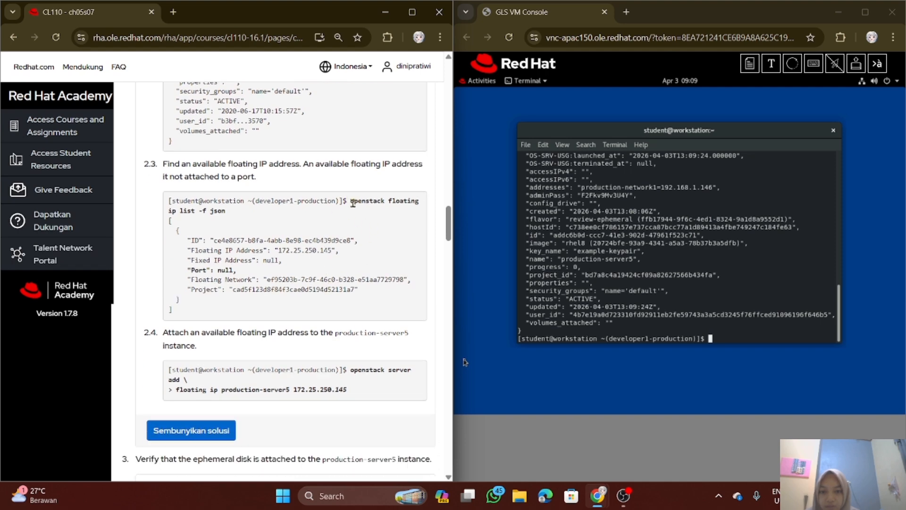
{"action": "left_click_drag", "start_coordinate": [352, 202], "coordinate": [367, 216]}
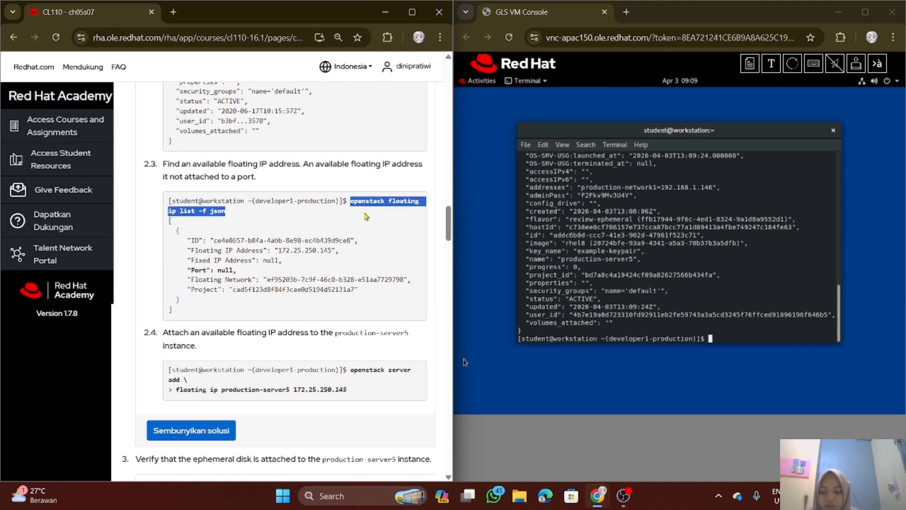
{"action": "left_click", "coordinate": [465, 363]}
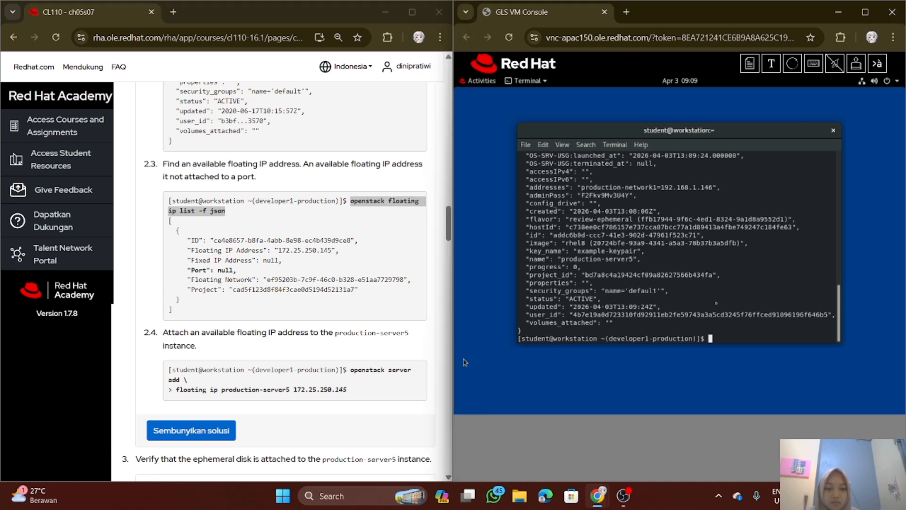
{"action": "type", "text": "openstack floating ip list -f json"}
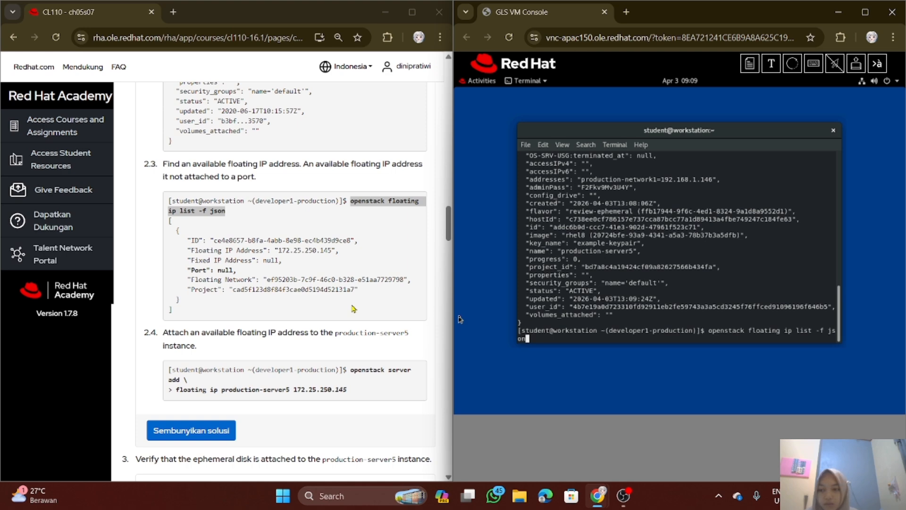
{"action": "key", "text": "Return"}
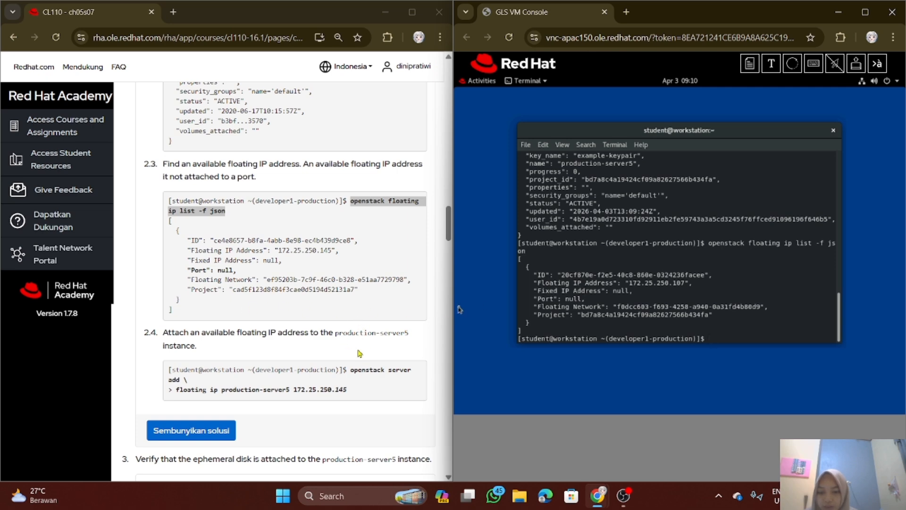
Try to attach floating IP 172.25.250.145 to production-server5 by sending the substep 2.4 "openstack server add" command, without its leading "> ", to the terminal
{"action": "scroll", "coordinate": [359, 340], "scroll_direction": "down", "scroll_amount": 1}
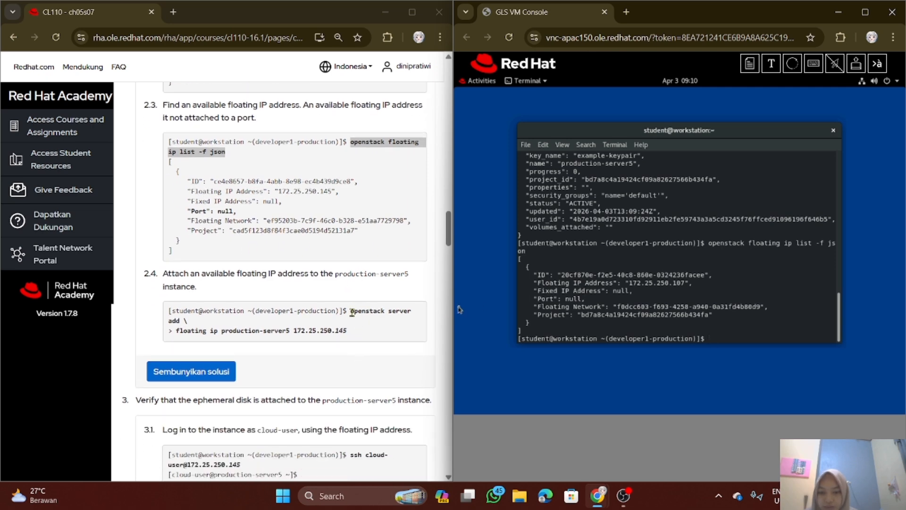
{"action": "left_click_drag", "start_coordinate": [351, 313], "coordinate": [362, 332]}
{"action": "key", "text": "ctrl+c"}
{"action": "left_click", "coordinate": [354, 317]}
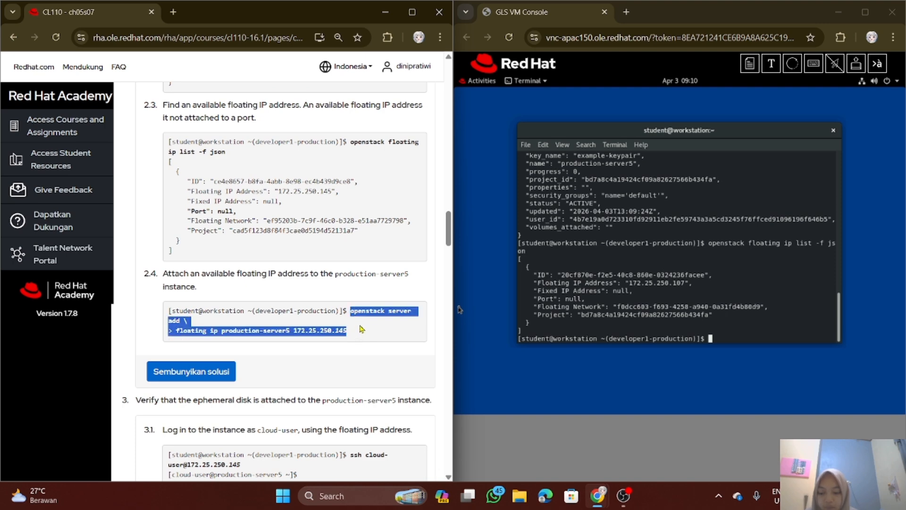
{"action": "left_click", "coordinate": [652, 310]}
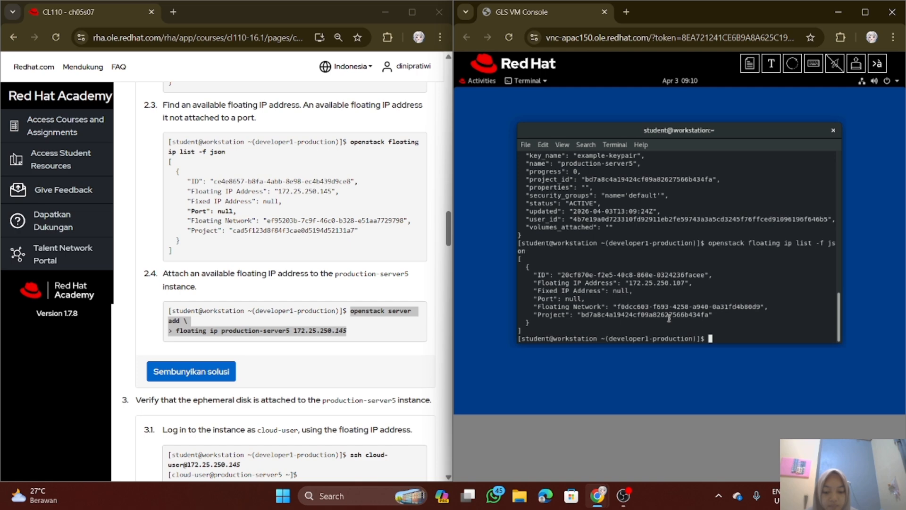
{"action": "left_click", "coordinate": [771, 69]}
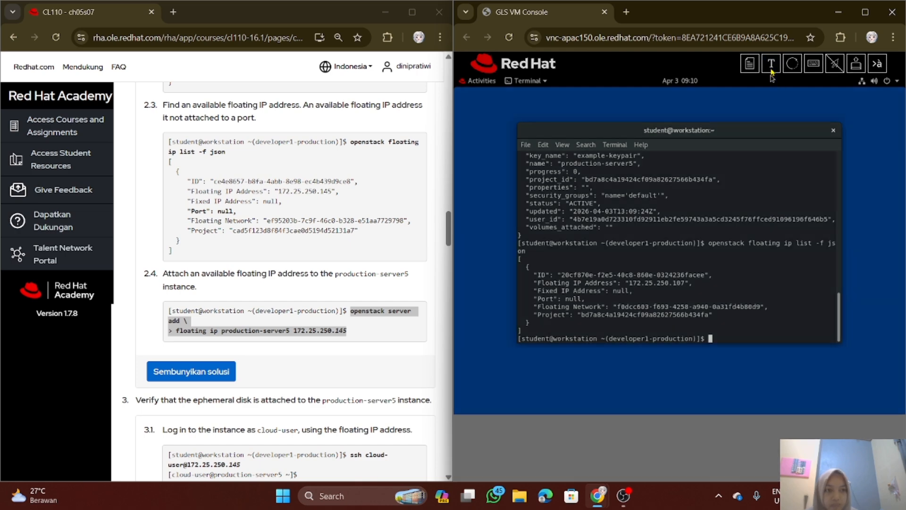
{"action": "key", "text": "ctrl+v"}
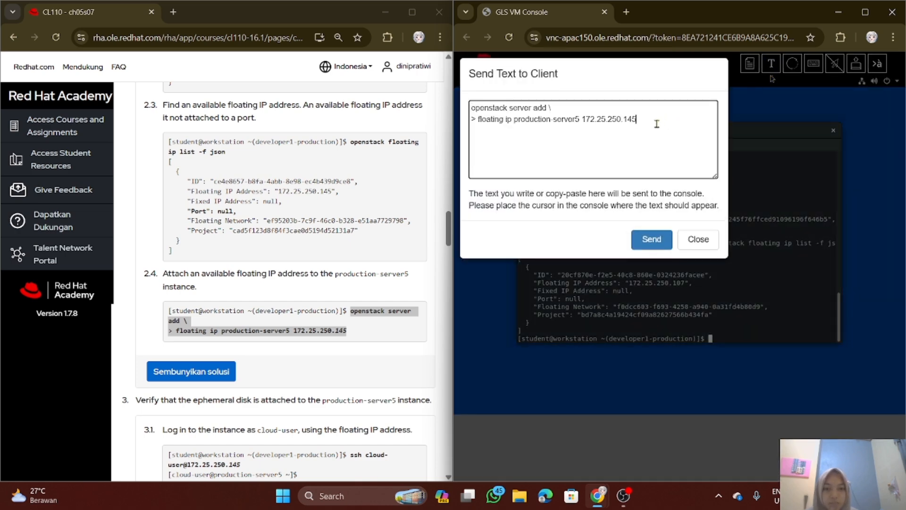
{"action": "left_click", "coordinate": [478, 120]}
{"action": "key", "text": "BackSpace"}
{"action": "key", "text": "BackSpace"}
{"action": "left_click", "coordinate": [652, 241]}
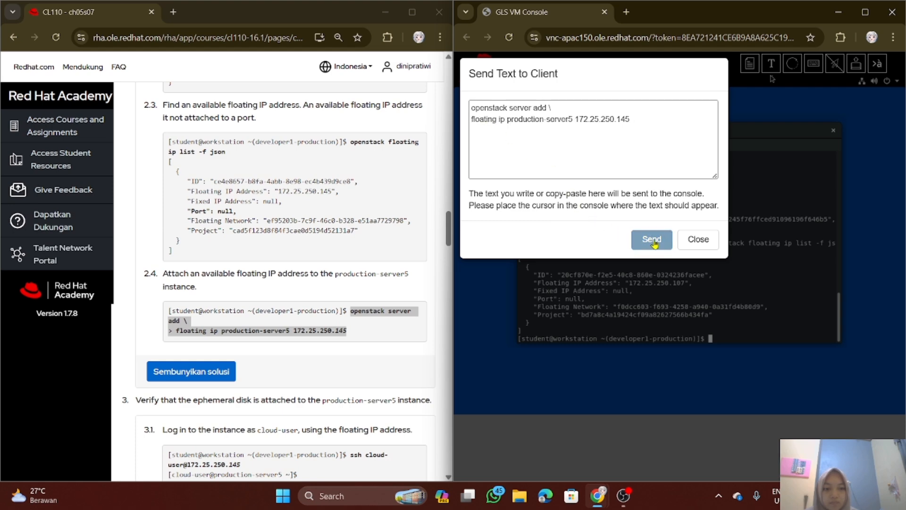
{"action": "left_click", "coordinate": [698, 239]}
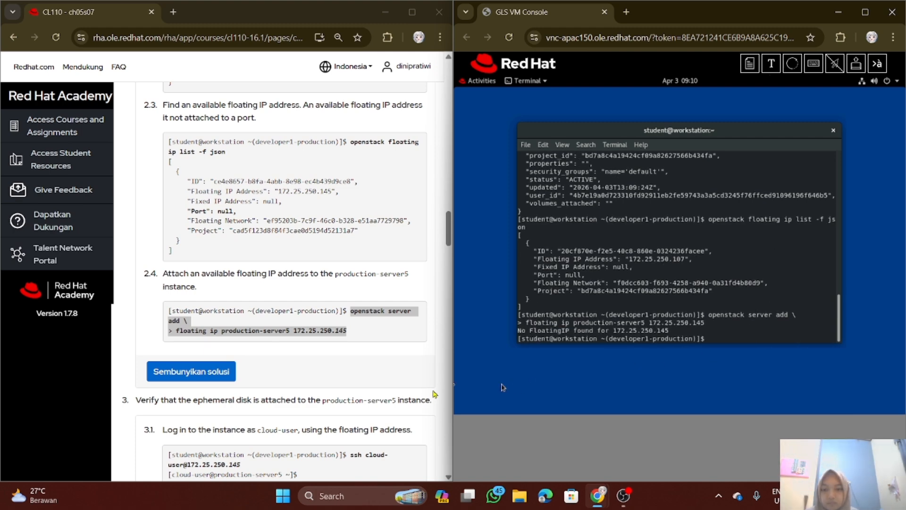
{"action": "scroll", "coordinate": [355, 291], "scroll_direction": "down", "scroll_amount": 3}
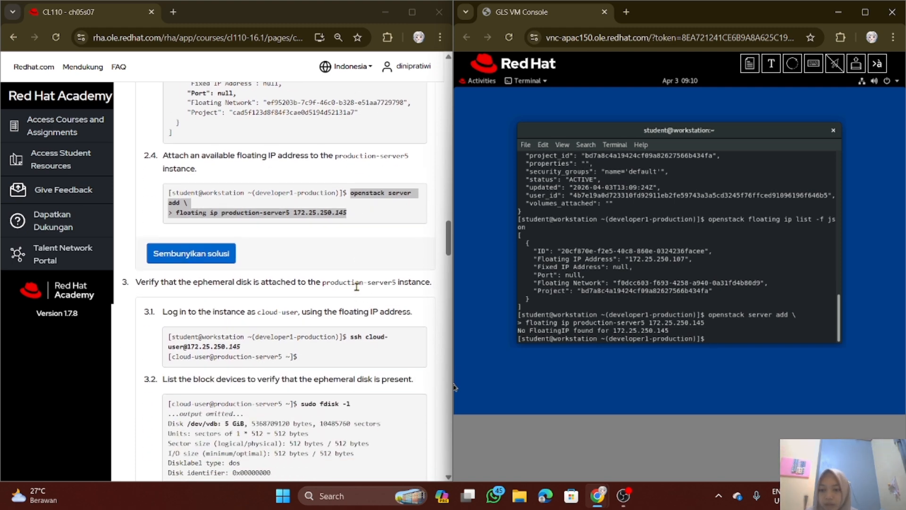
{"action": "scroll", "coordinate": [356, 287], "scroll_direction": "down", "scroll_amount": 1}
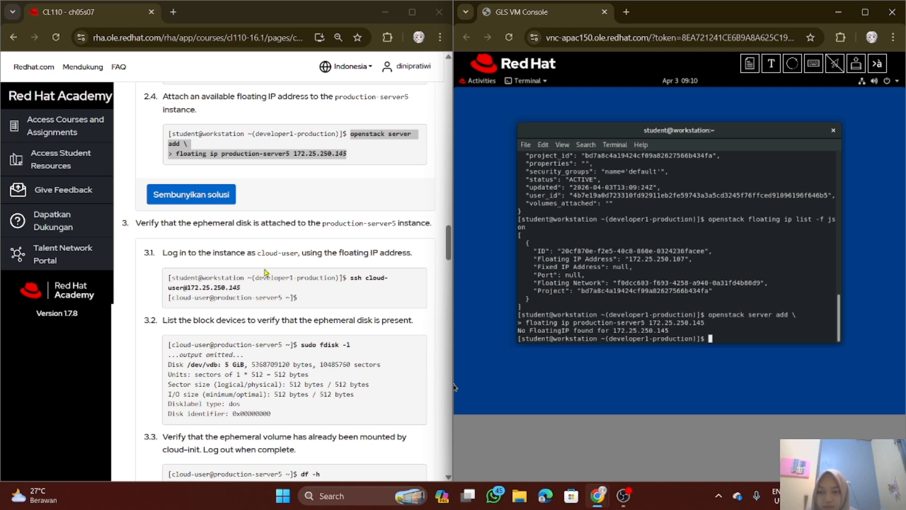
{"action": "left_click_drag", "start_coordinate": [351, 277], "coordinate": [357, 293]}
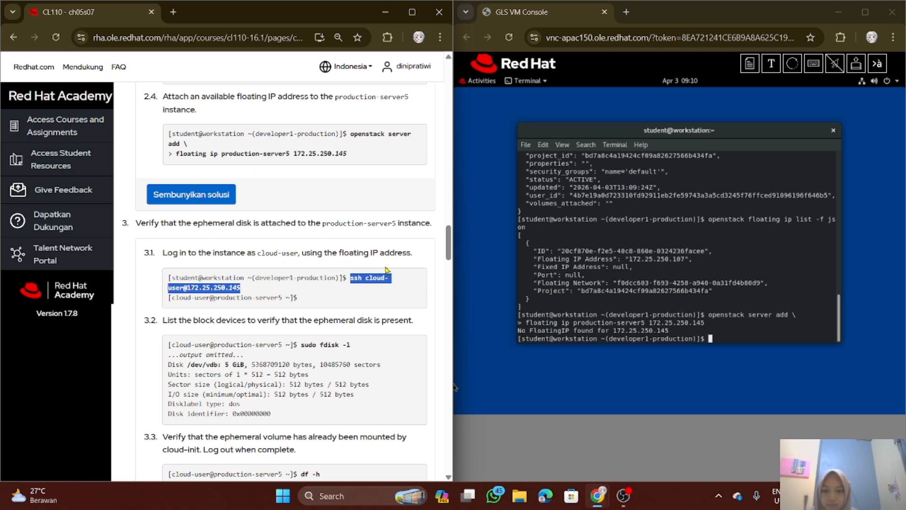
{"action": "left_click", "coordinate": [801, 317]}
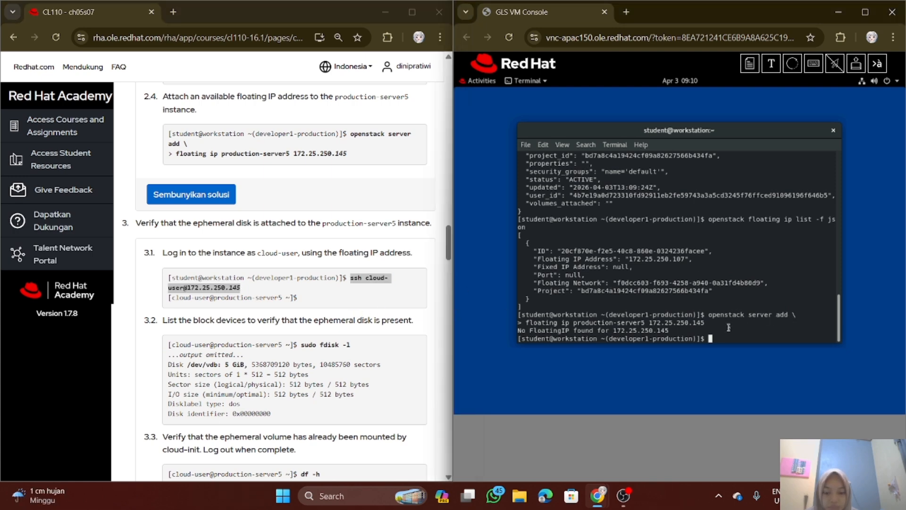
{"action": "type", "text": "ssh cloud-user@172.25.250.145"}
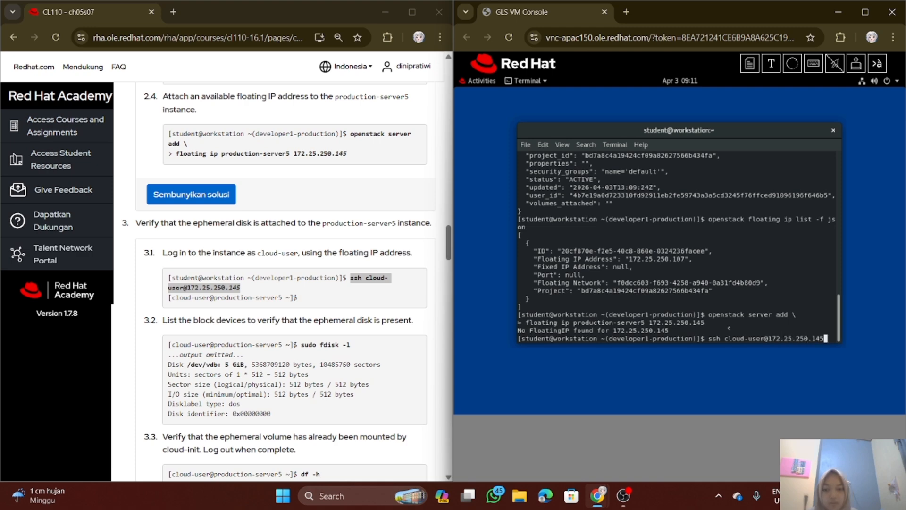
{"action": "key", "text": "Return"}
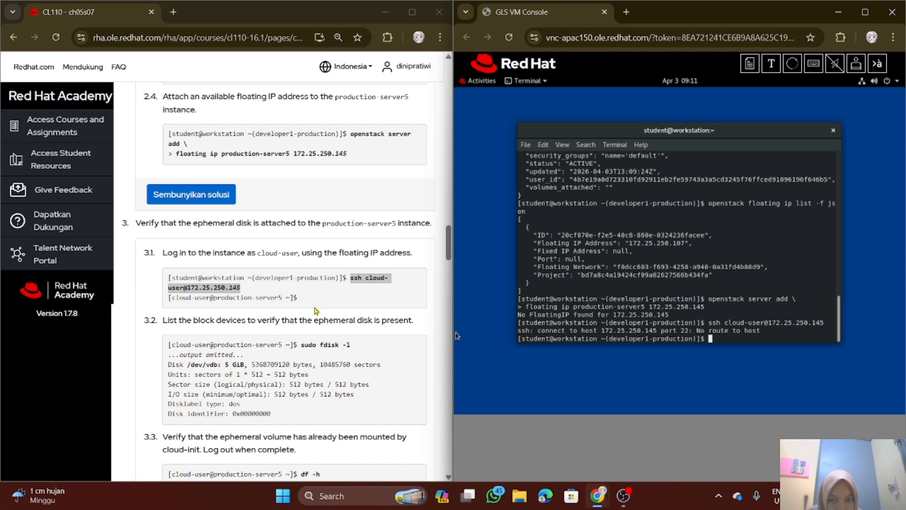
Copy the substep 2.4 "openstack server add" command into the Send Text to Client dialog and change its address to 172.25.250.107
{"action": "scroll", "coordinate": [317, 311], "scroll_direction": "up", "scroll_amount": 3}
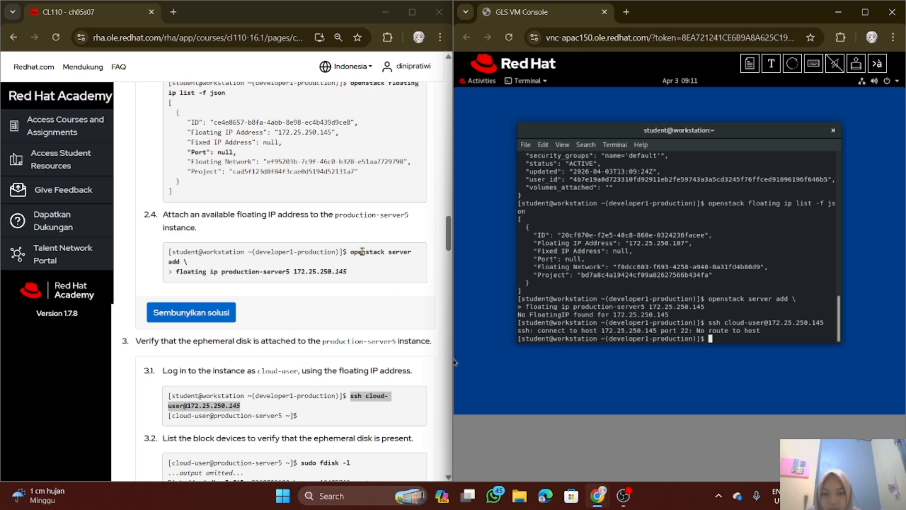
{"action": "left_click_drag", "start_coordinate": [350, 252], "coordinate": [356, 272]}
{"action": "key", "text": "ctrl+c"}
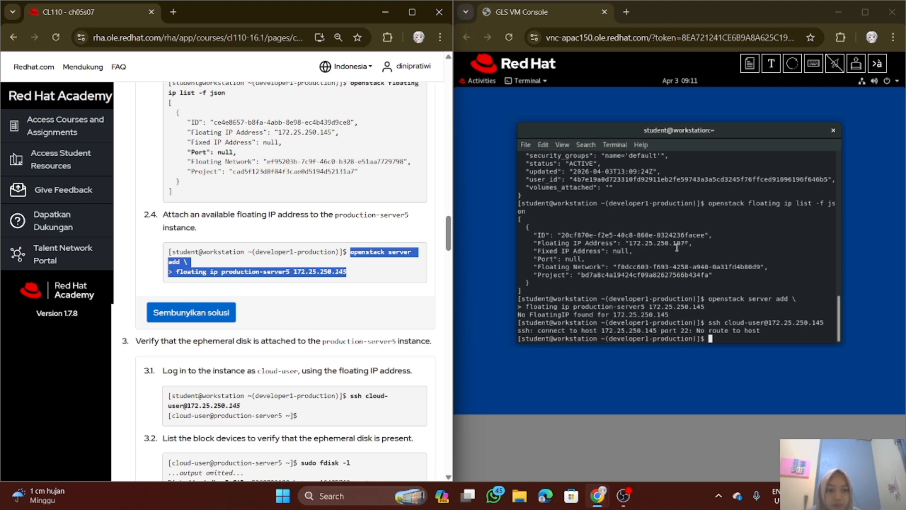
{"action": "left_click", "coordinate": [770, 67]}
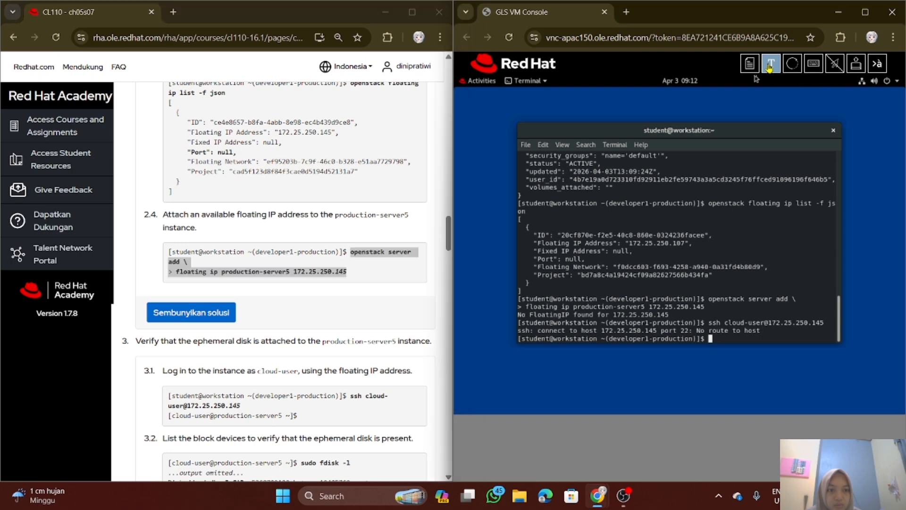
{"action": "key", "text": "ctrl+v"}
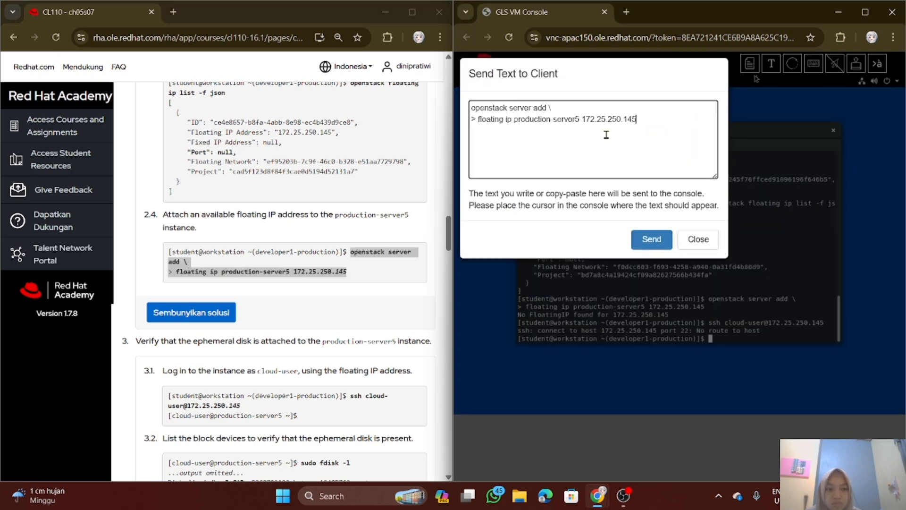
{"action": "key", "text": "BackSpace"}
{"action": "type", "text": "07"}
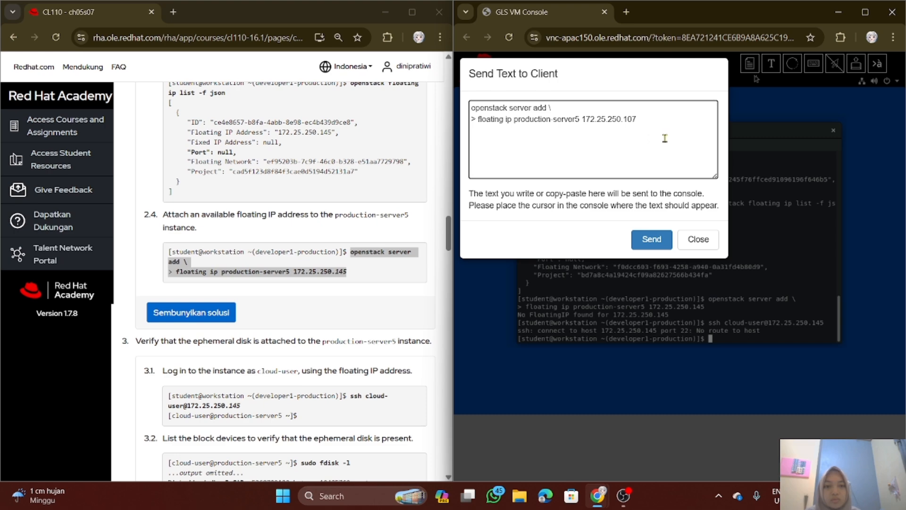
Strip the leading "> " from the second line and run the command in the terminal to attach 172.25.250.107 to production-server5
{"action": "left_click", "coordinate": [478, 121]}
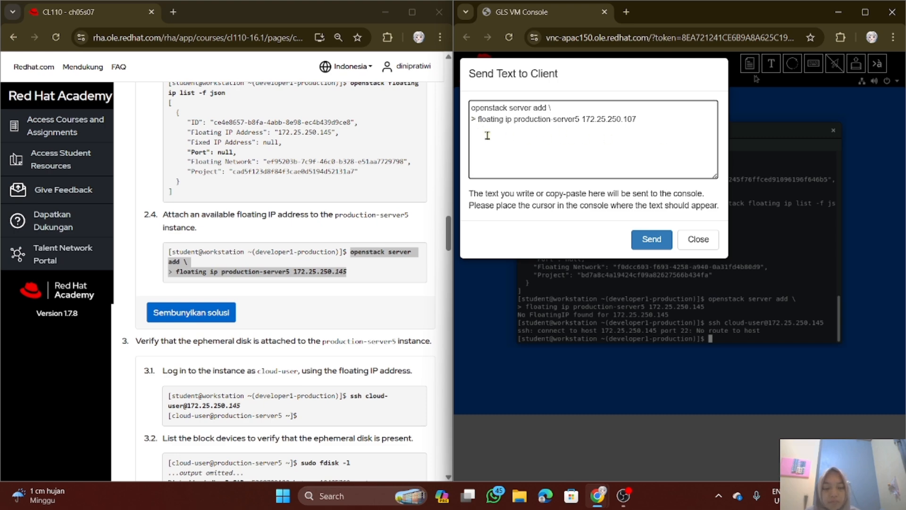
{"action": "key", "text": "BackSpace"}
{"action": "key", "text": "BackSpace"}
{"action": "left_click", "coordinate": [649, 244]}
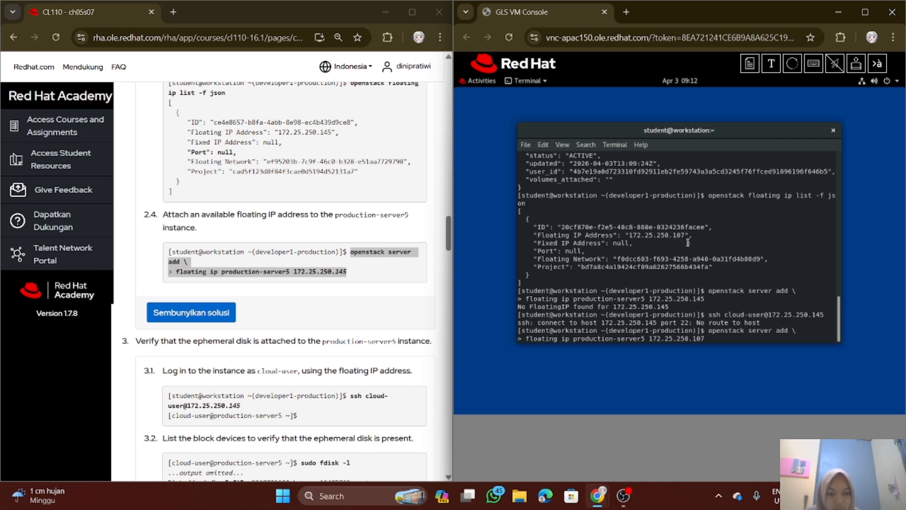
{"action": "key", "text": "Return"}
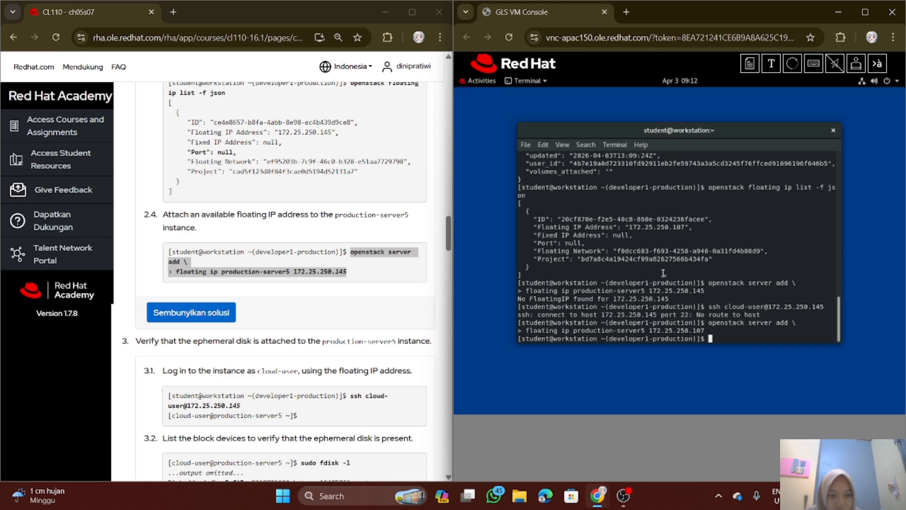
{"action": "key", "text": "Up"}
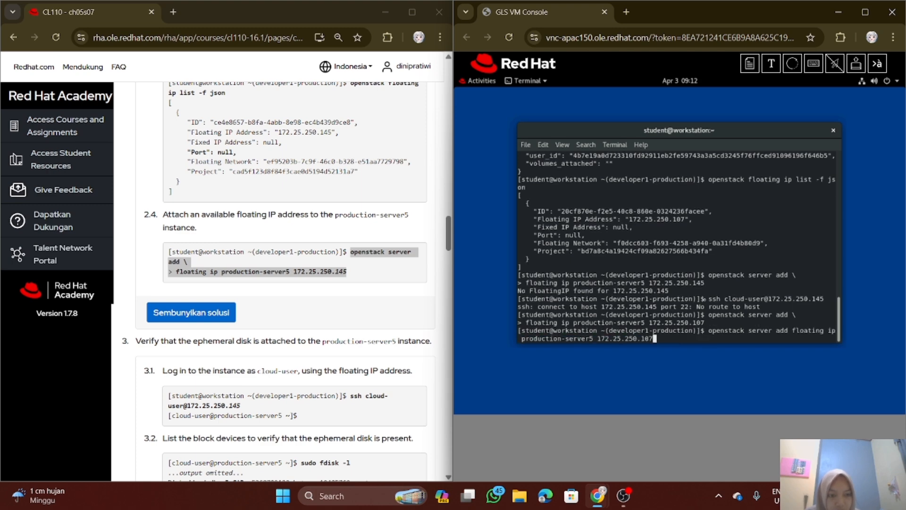
{"action": "key", "text": "Up"}
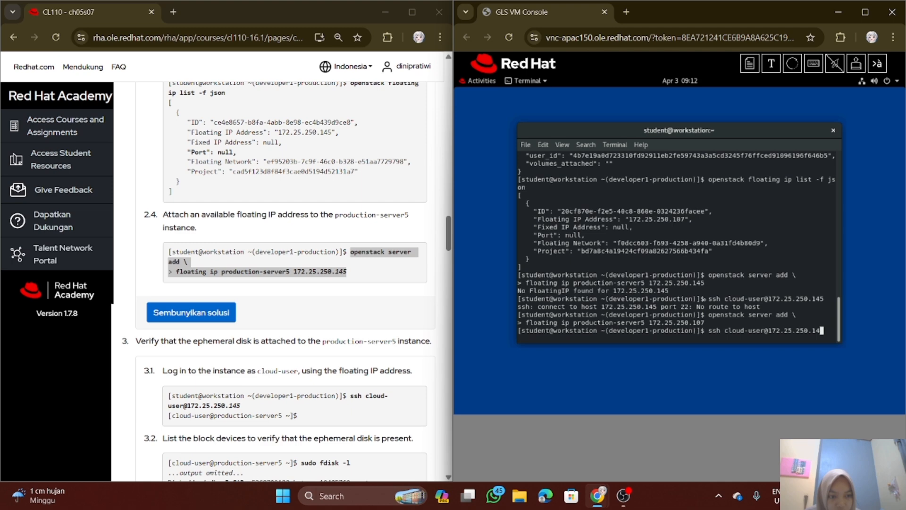
{"action": "key", "text": "BackSpace"}
{"action": "type", "text": "07"}
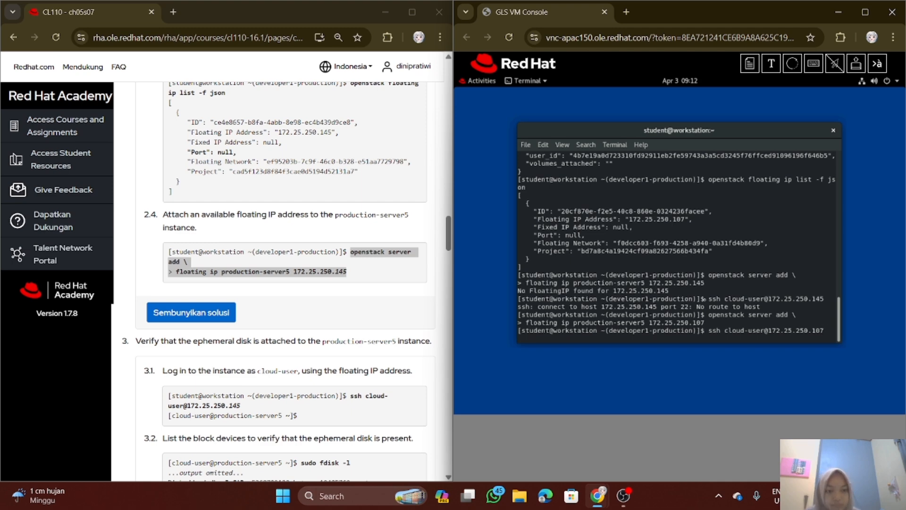
{"action": "key", "text": "Return"}
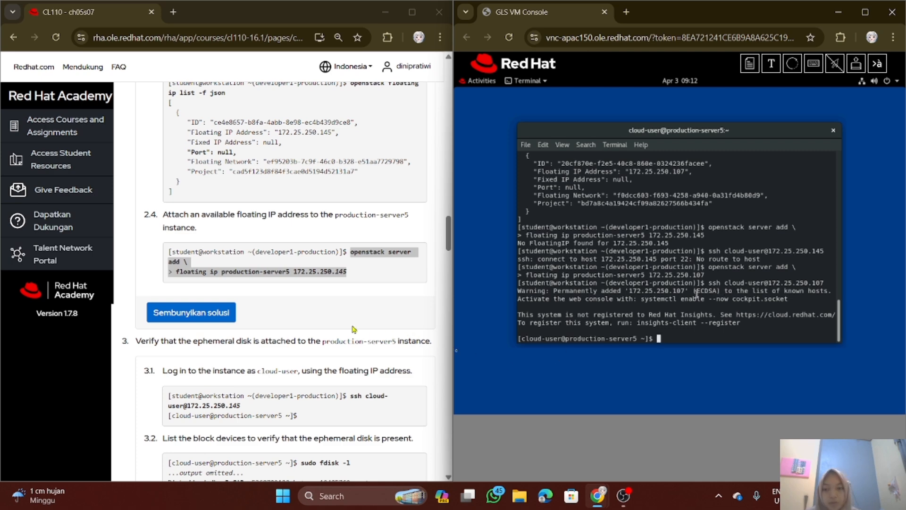
List the instance's block devices by running "sudo fdisk -l" from substep 3.2
{"action": "scroll", "coordinate": [307, 295], "scroll_direction": "down", "scroll_amount": 1}
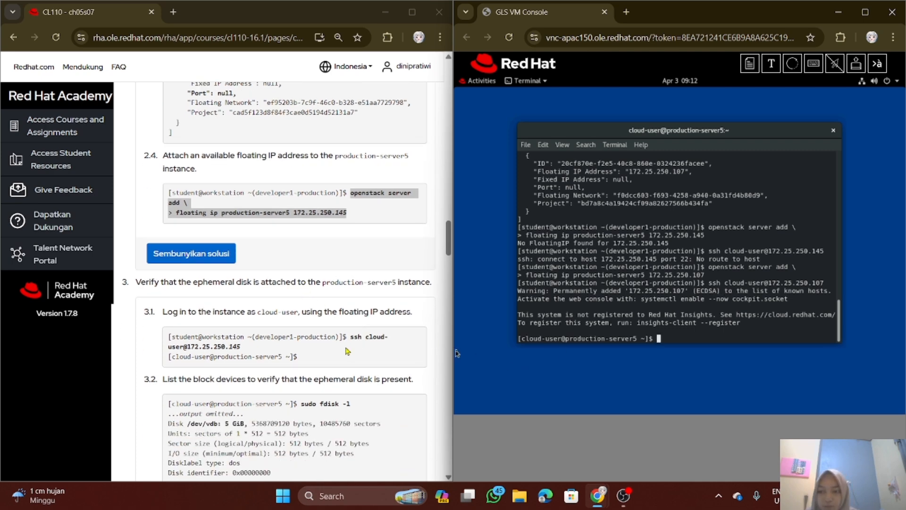
{"action": "scroll", "coordinate": [377, 354], "scroll_direction": "down", "scroll_amount": 1}
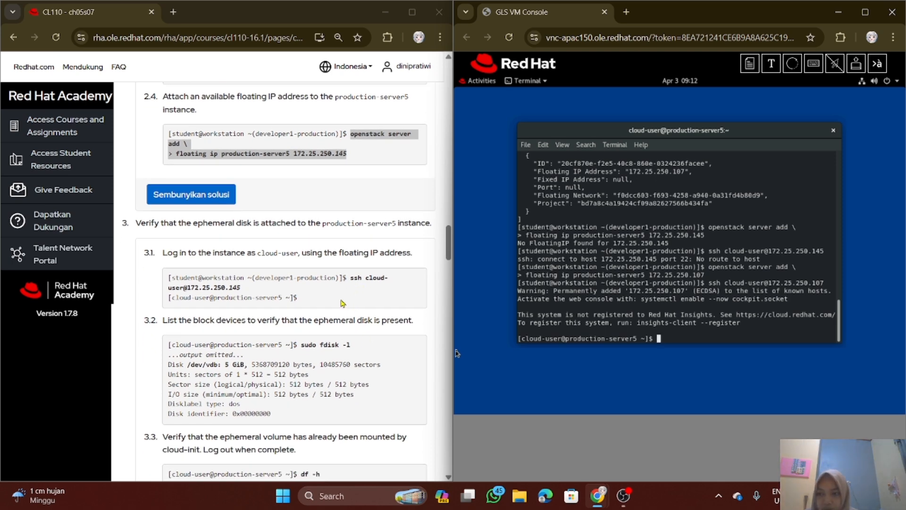
{"action": "scroll", "coordinate": [343, 303], "scroll_direction": "down", "scroll_amount": 1}
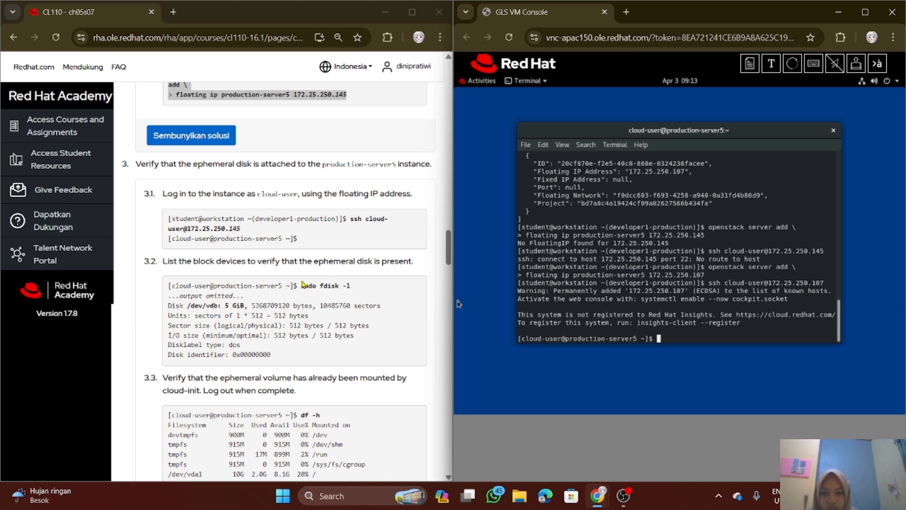
{"action": "left_click_drag", "start_coordinate": [301, 286], "coordinate": [358, 287]}
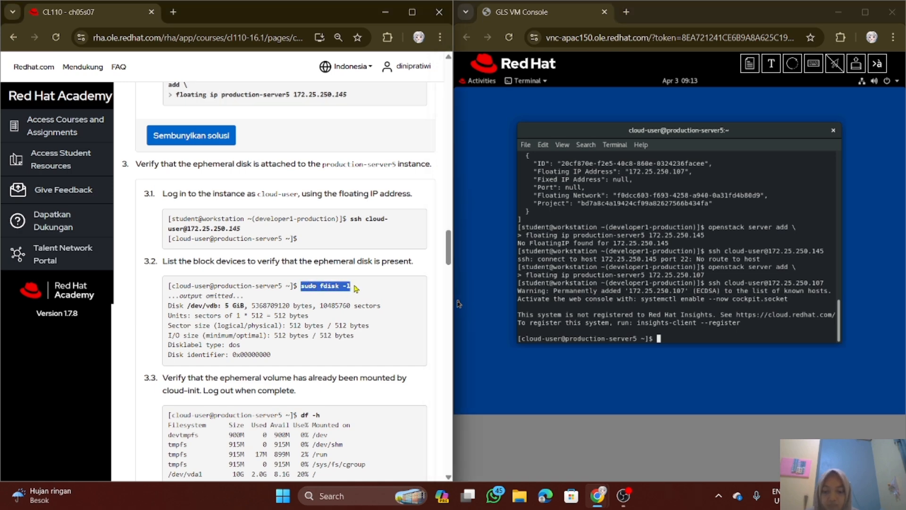
{"action": "left_click", "coordinate": [499, 286]}
{"action": "type", "text": "sudo "}
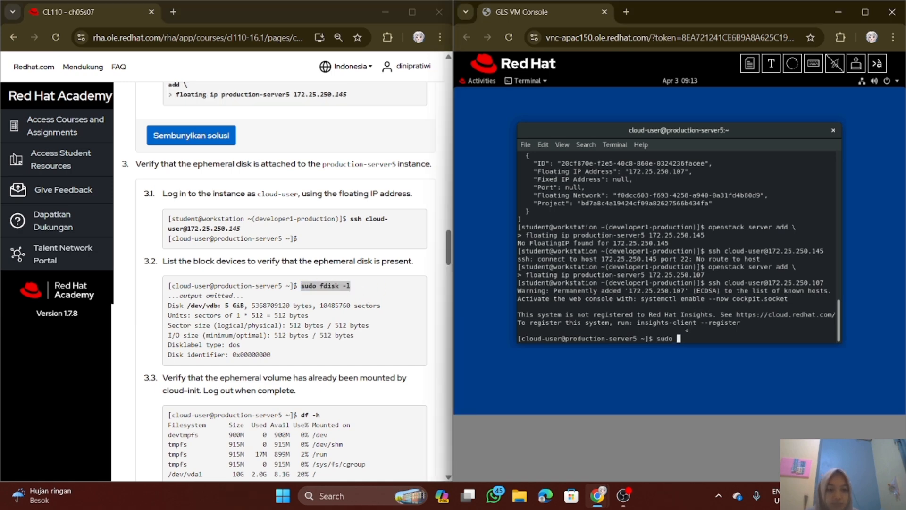
{"action": "type", "text": "fdisk -l"}
{"action": "key", "text": "Return"}
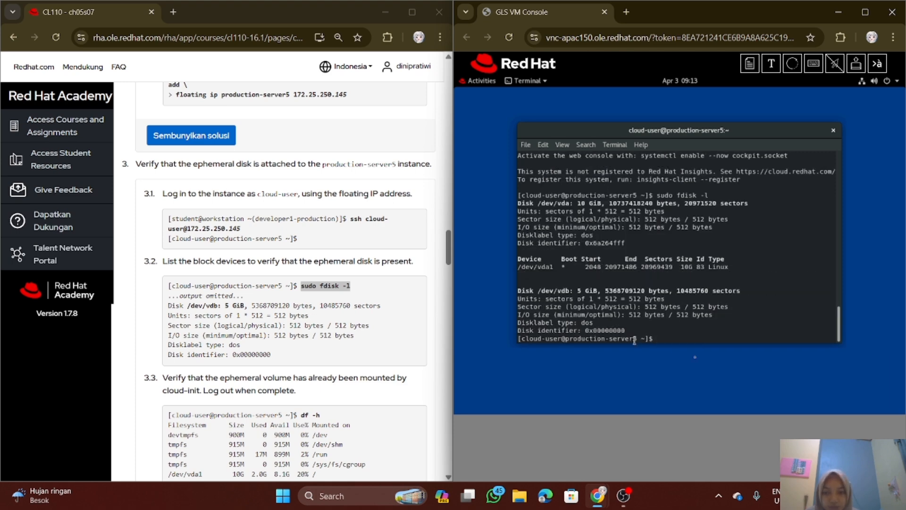
Check the mounted file systems on the instance by running "df -h" from substep 3.3
{"action": "scroll", "coordinate": [307, 348], "scroll_direction": "down", "scroll_amount": 1}
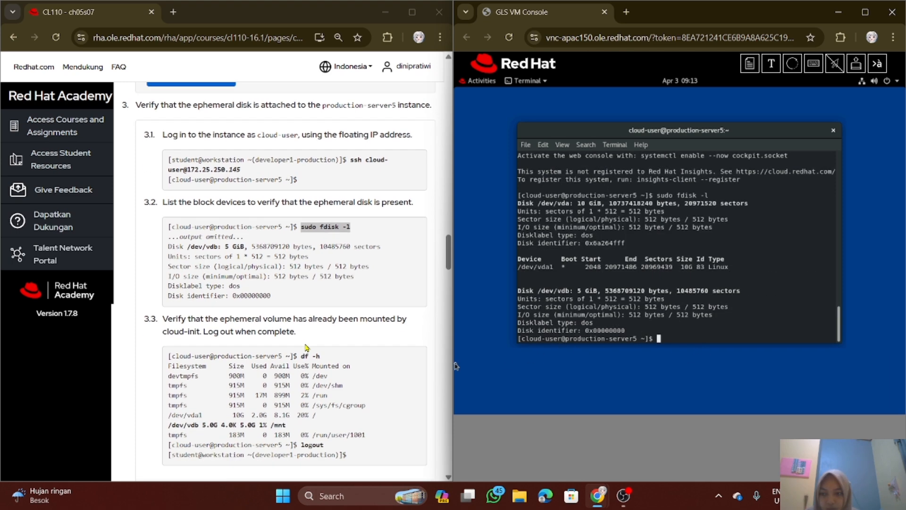
{"action": "scroll", "coordinate": [296, 336], "scroll_direction": "down", "scroll_amount": 1}
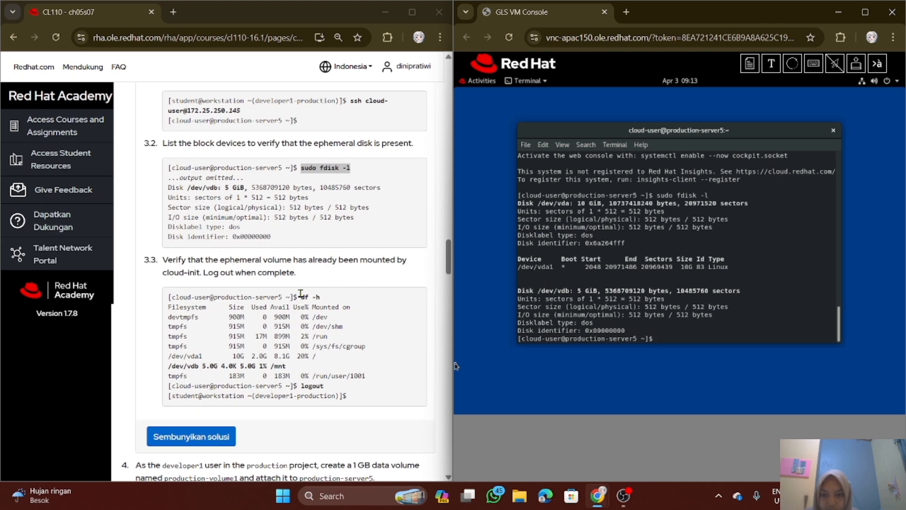
{"action": "left_click_drag", "start_coordinate": [301, 296], "coordinate": [329, 299]}
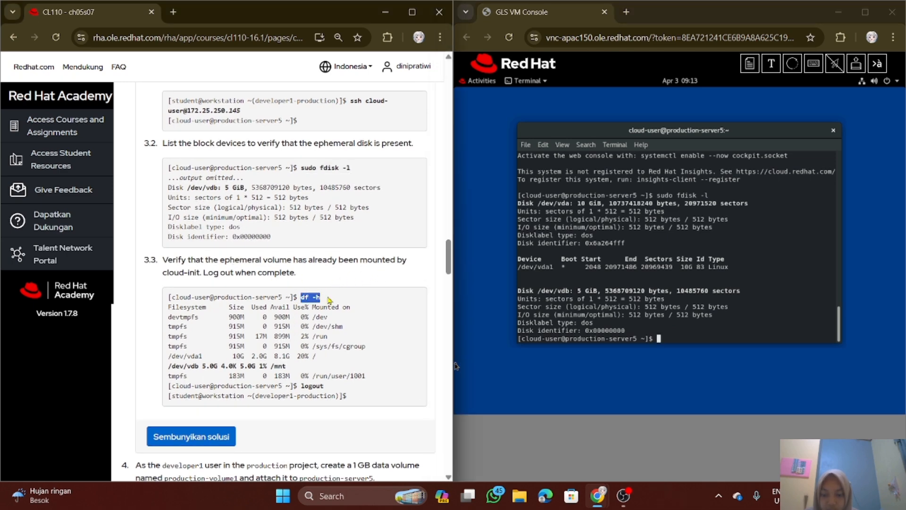
{"action": "left_click", "coordinate": [714, 350]}
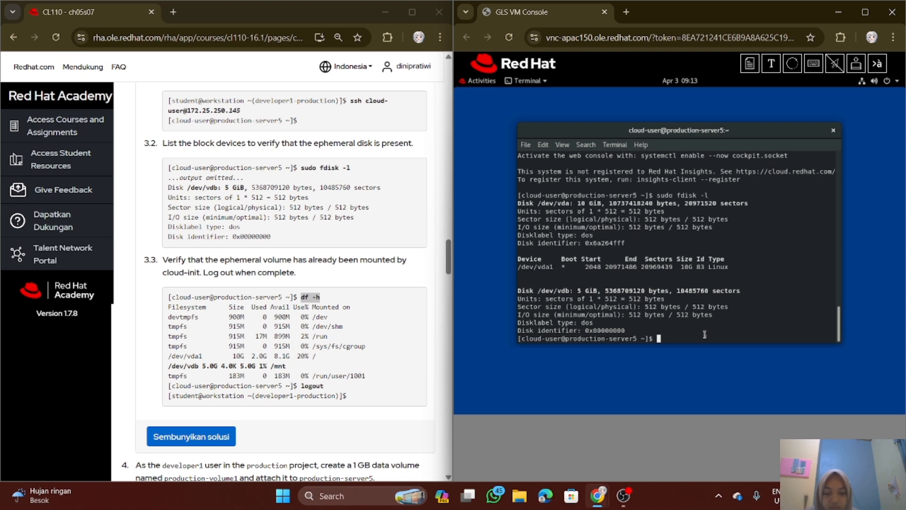
{"action": "type", "text": "df -h"}
{"action": "key", "text": "Return"}
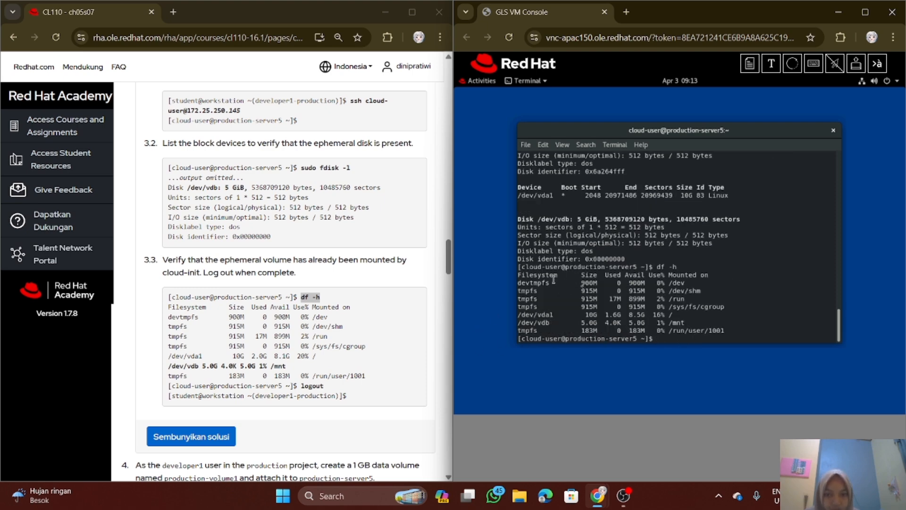
Try to create the 1 GB volume production-volume1 by sending the substep 4.1 "openstack volume create" command, without its leading "> ", to the instance's terminal session
{"action": "scroll", "coordinate": [320, 335], "scroll_direction": "down", "scroll_amount": 1}
{"action": "scroll", "coordinate": [320, 335], "scroll_direction": "down", "scroll_amount": 2}
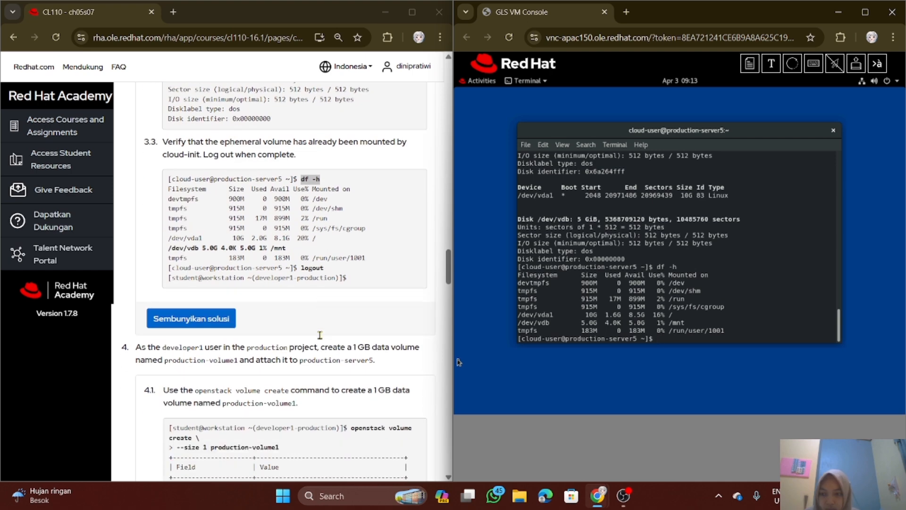
{"action": "scroll", "coordinate": [320, 335], "scroll_direction": "down", "scroll_amount": 3}
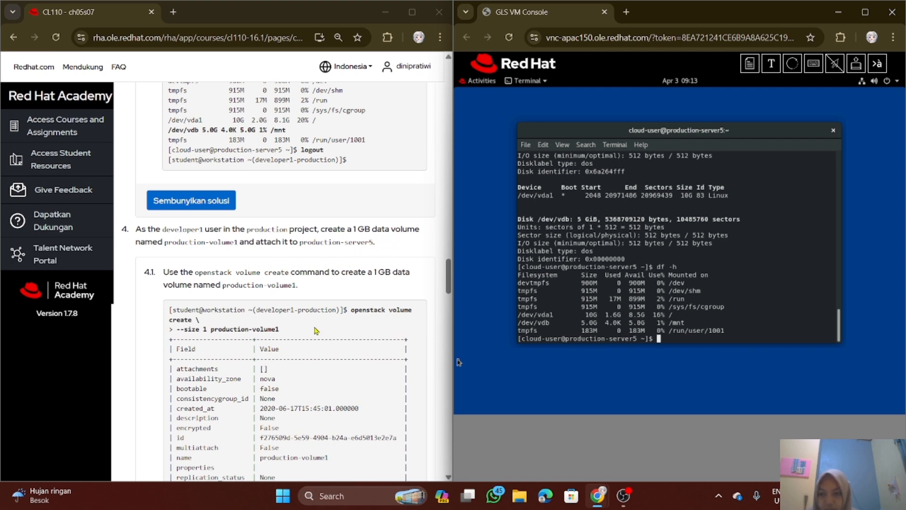
{"action": "left_click_drag", "start_coordinate": [352, 311], "coordinate": [365, 331]}
{"action": "key", "text": "ctrl+c"}
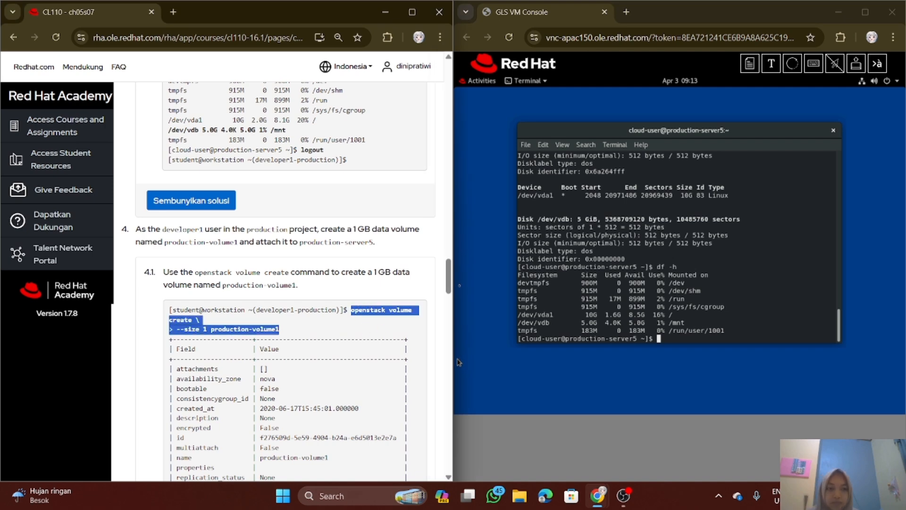
{"action": "left_click", "coordinate": [774, 64]}
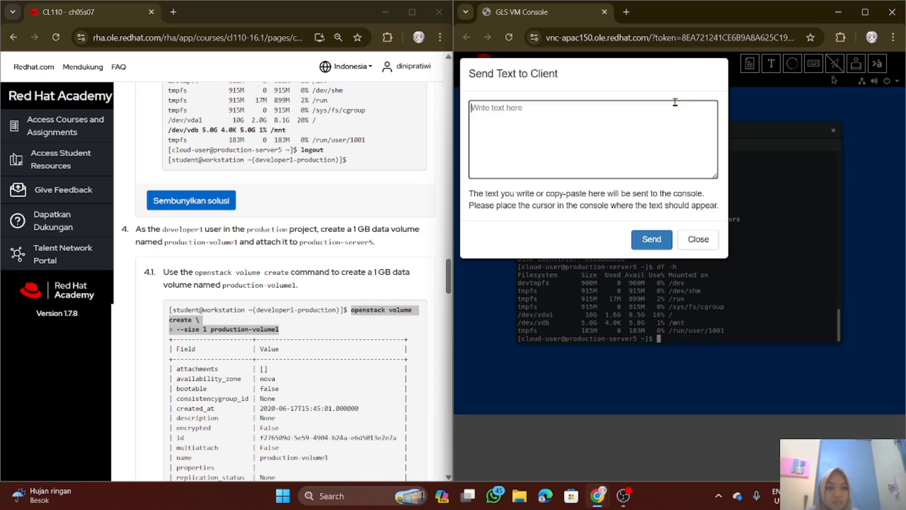
{"action": "key", "text": "ctrl+v"}
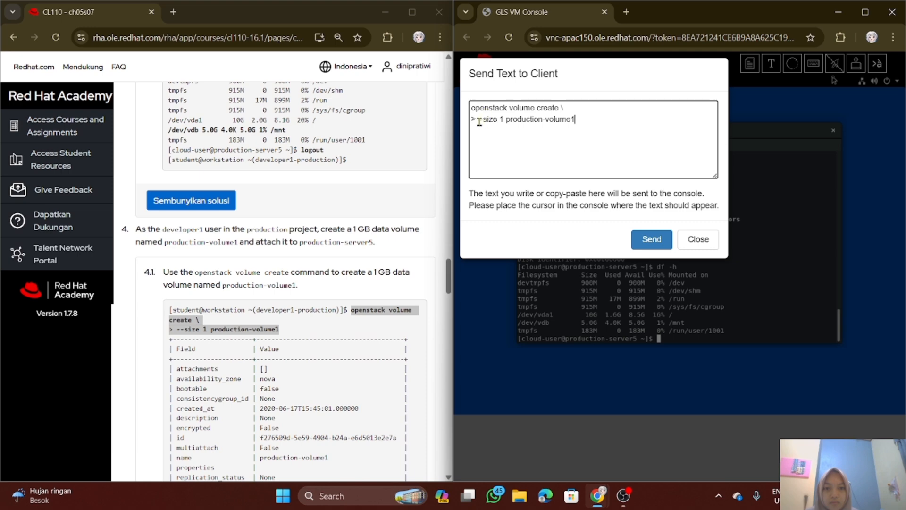
{"action": "key", "text": "BackSpace"}
{"action": "key", "text": "BackSpace"}
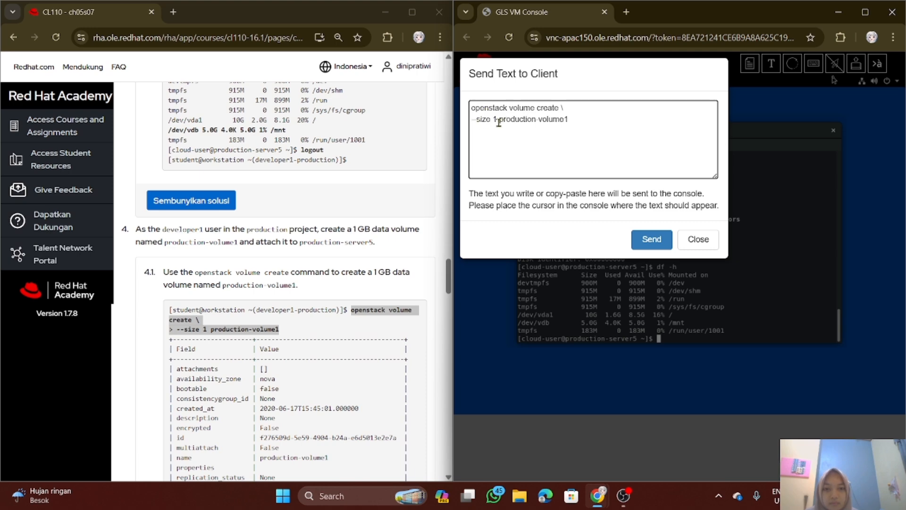
{"action": "left_click", "coordinate": [660, 243]}
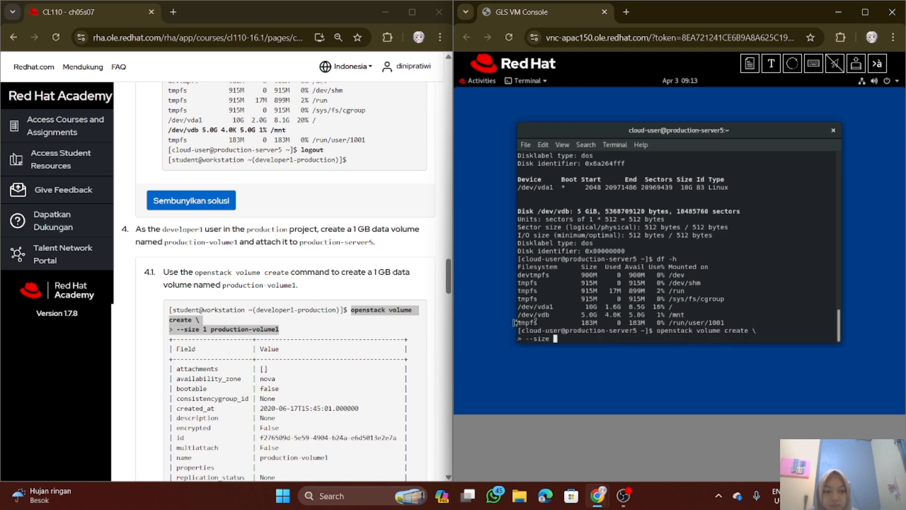
{"action": "scroll", "coordinate": [306, 330], "scroll_direction": "down", "scroll_amount": 3}
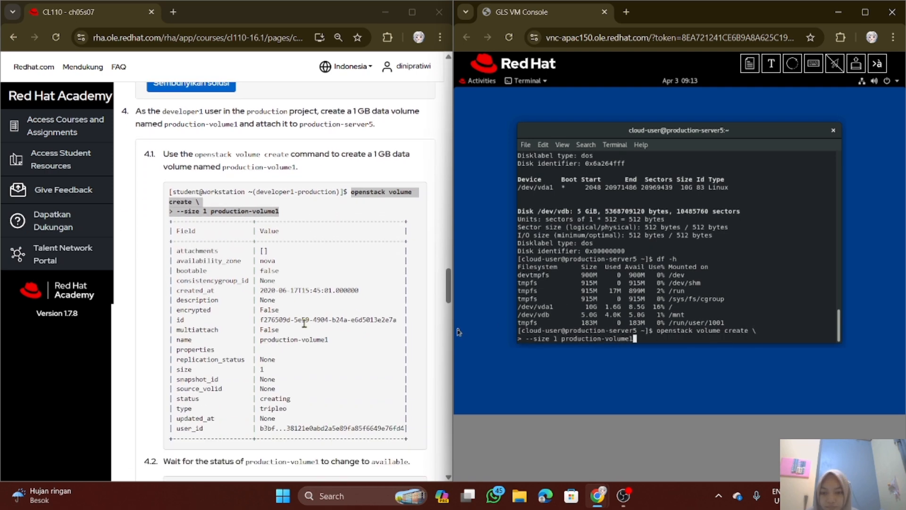
{"action": "key", "text": "Return"}
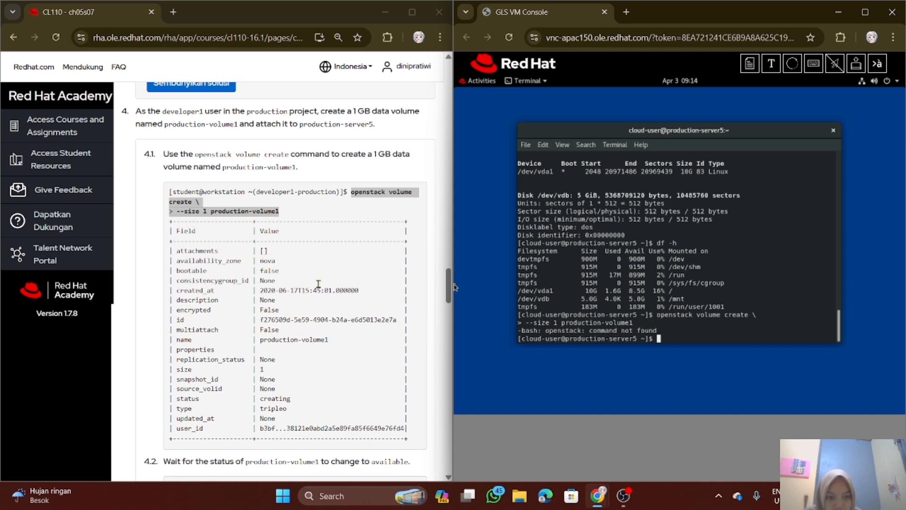
Go back to substep 2.1 and try to load the developer1 environment by running "source ~/developer1-production-rc" in the instance session
{"action": "scroll", "coordinate": [216, 233], "scroll_direction": "up", "scroll_amount": 3}
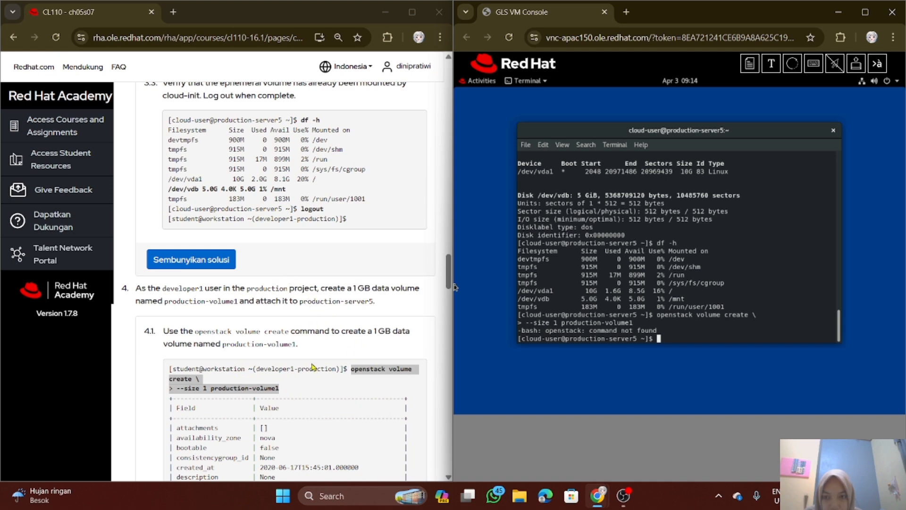
{"action": "scroll", "coordinate": [312, 367], "scroll_direction": "up", "scroll_amount": 3}
{"action": "scroll", "coordinate": [315, 365], "scroll_direction": "up", "scroll_amount": 1}
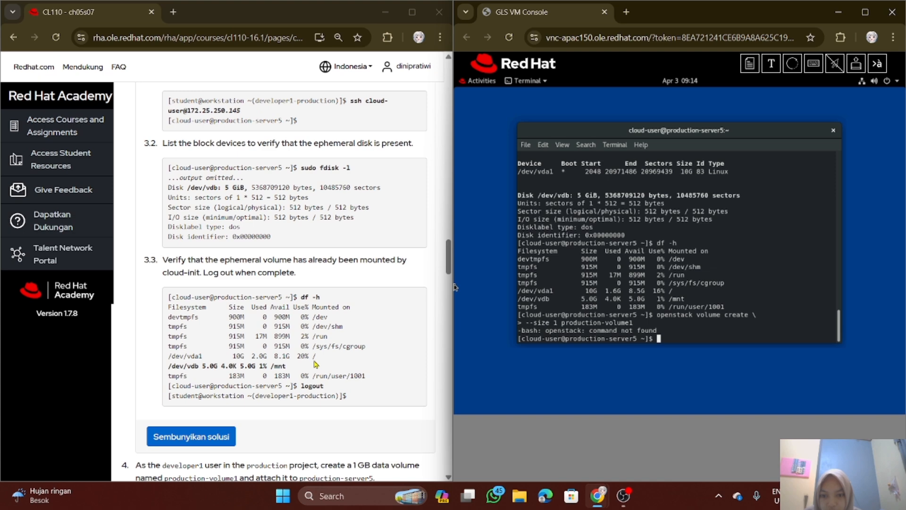
{"action": "scroll", "coordinate": [314, 362], "scroll_direction": "up", "scroll_amount": 3}
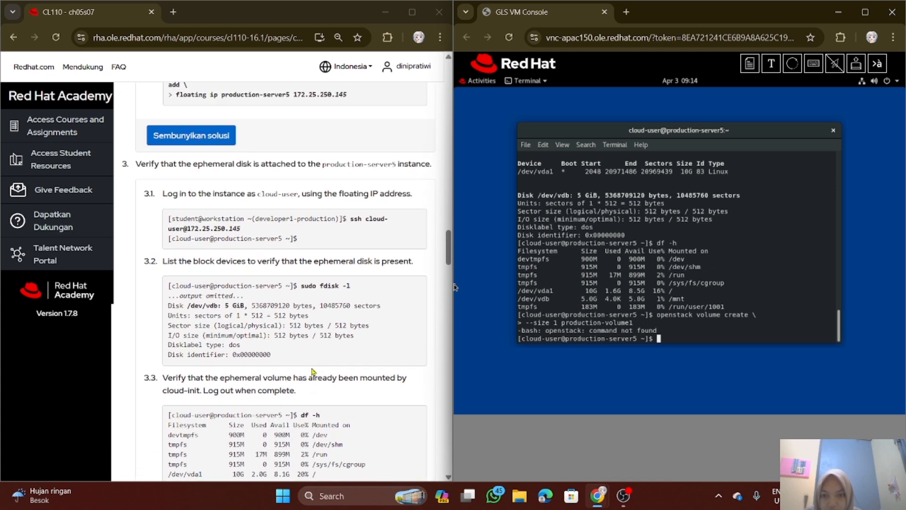
{"action": "scroll", "coordinate": [311, 387], "scroll_direction": "up", "scroll_amount": 1}
{"action": "scroll", "coordinate": [310, 386], "scroll_direction": "up", "scroll_amount": 6}
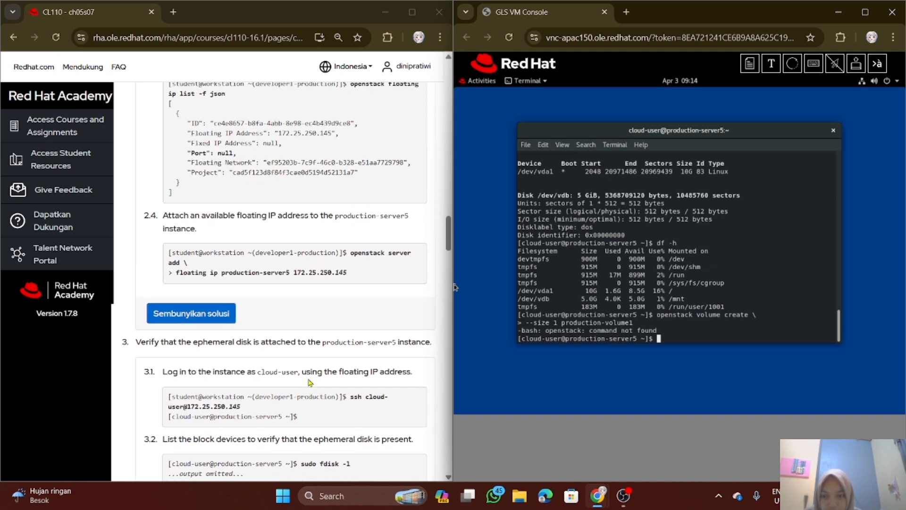
{"action": "scroll", "coordinate": [309, 371], "scroll_direction": "up", "scroll_amount": 8}
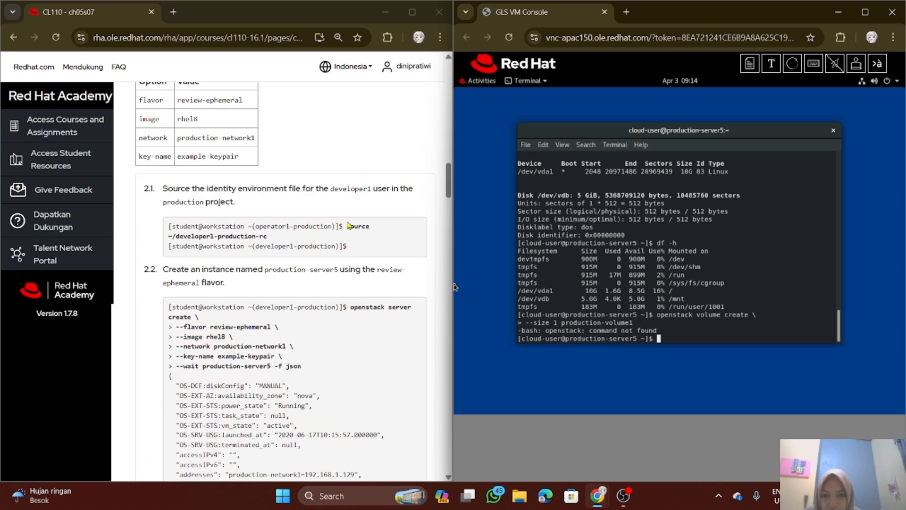
{"action": "left_click_drag", "start_coordinate": [348, 226], "coordinate": [355, 238]}
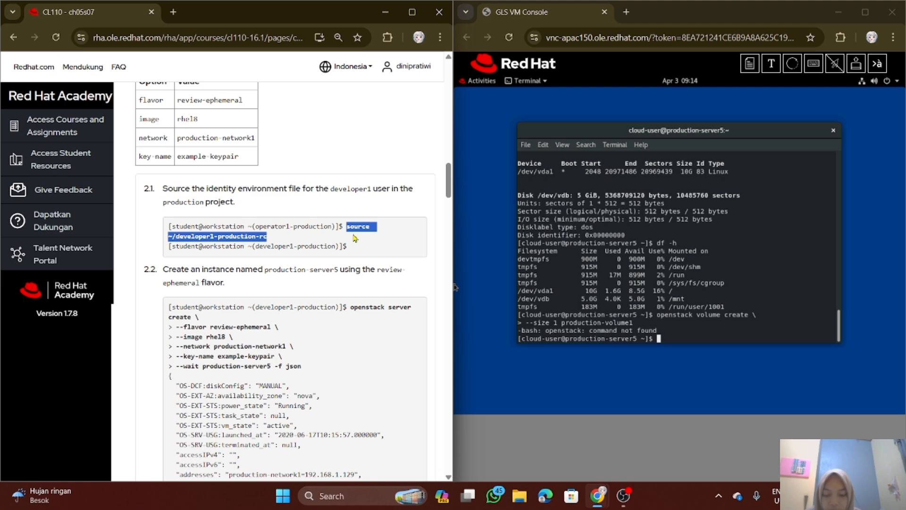
{"action": "left_click", "coordinate": [668, 326]}
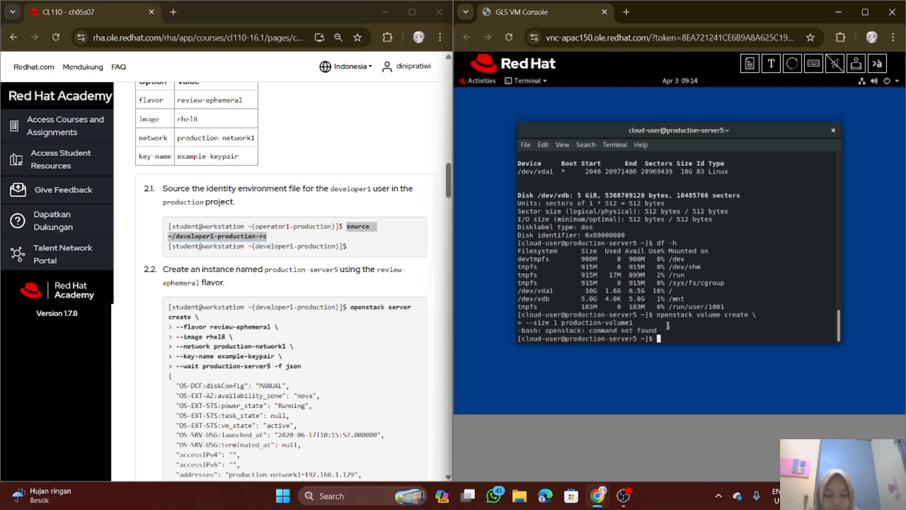
{"action": "type", "text": "source ~/developer1"}
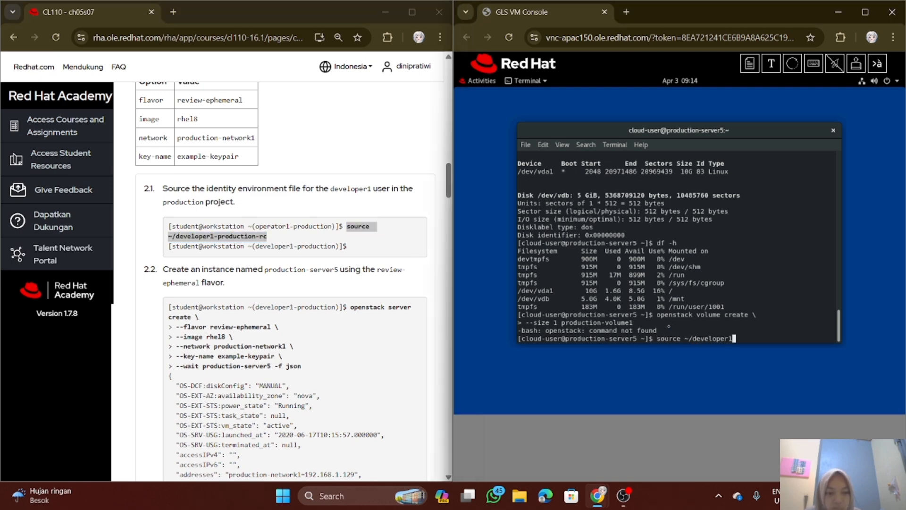
{"action": "type", "text": "-production-rc"}
{"action": "key", "text": "Return"}
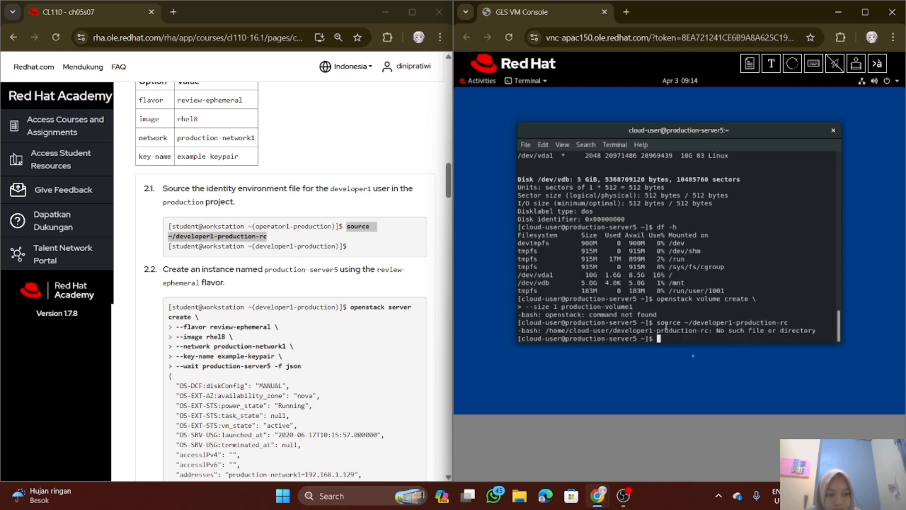
Log out of production-server5 with "exit" to return to the workstation shell
{"action": "type", "text": "exit"}
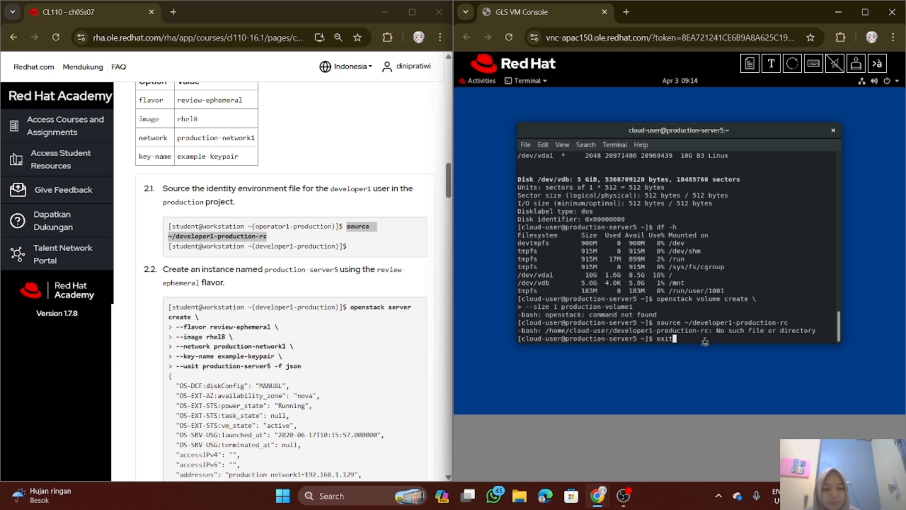
{"action": "key", "text": "Return"}
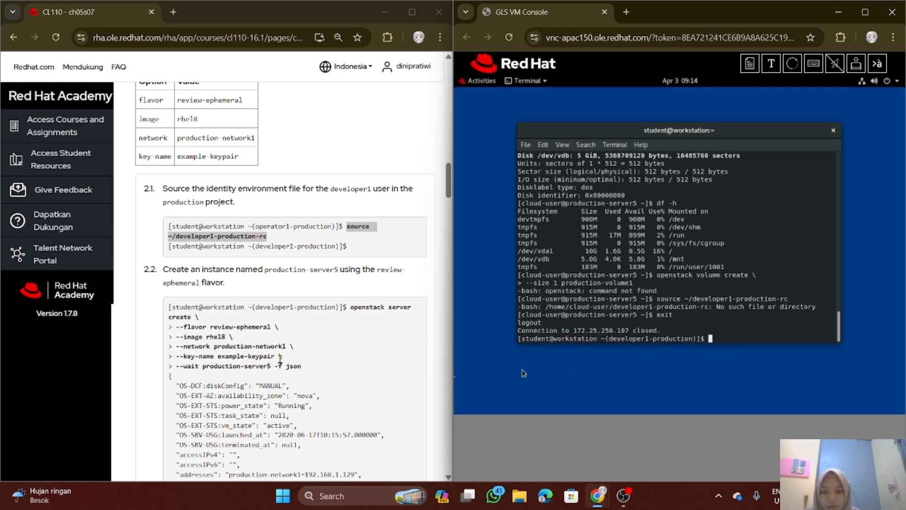
Go to substep 4.1 of the lab instructions and copy its two-line "openstack volume create" command
{"action": "scroll", "coordinate": [283, 357], "scroll_direction": "down", "scroll_amount": 10}
{"action": "scroll", "coordinate": [283, 357], "scroll_direction": "down", "scroll_amount": 5}
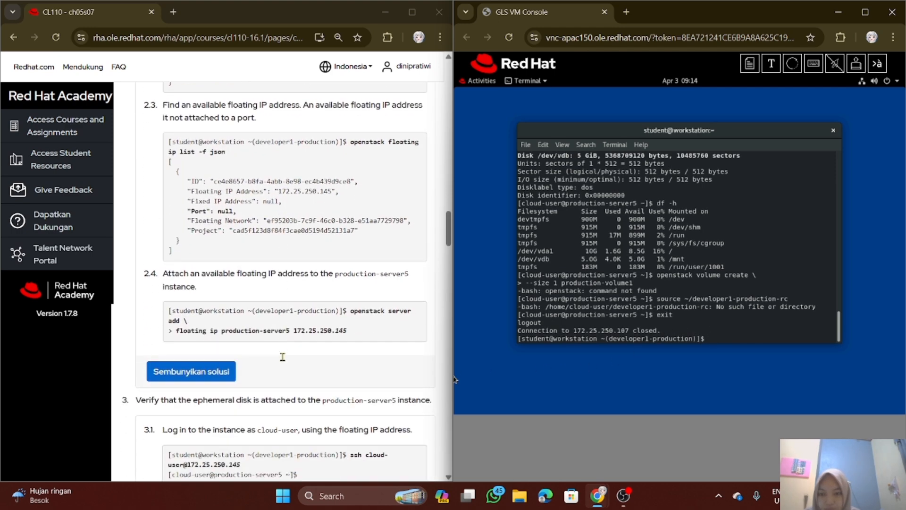
{"action": "scroll", "coordinate": [284, 360], "scroll_direction": "down", "scroll_amount": 9}
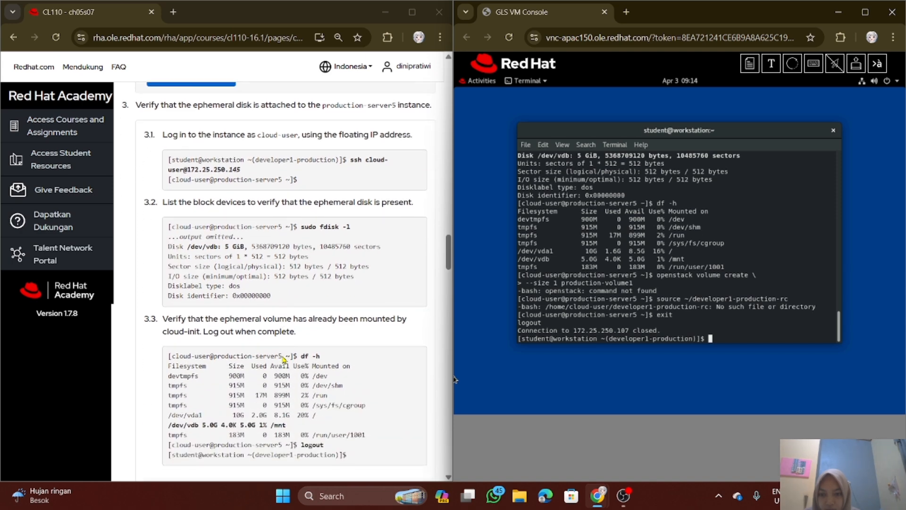
{"action": "scroll", "coordinate": [284, 360], "scroll_direction": "down", "scroll_amount": 1}
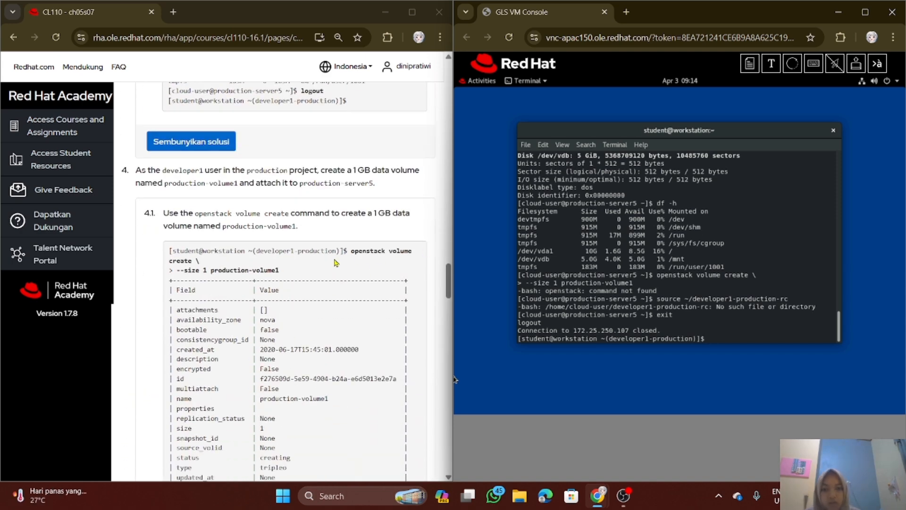
{"action": "left_click_drag", "start_coordinate": [354, 251], "coordinate": [355, 275]}
{"action": "key", "text": "ctrl+c"}
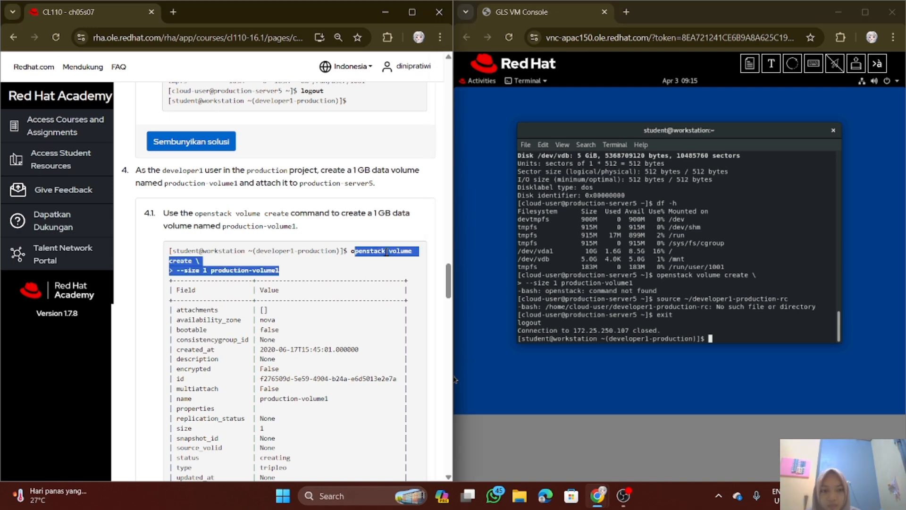
Try to create production-volume1 by sending the copied substep 4.1 command, without its leading "> ", to the workstation terminal
{"action": "left_click", "coordinate": [770, 63]}
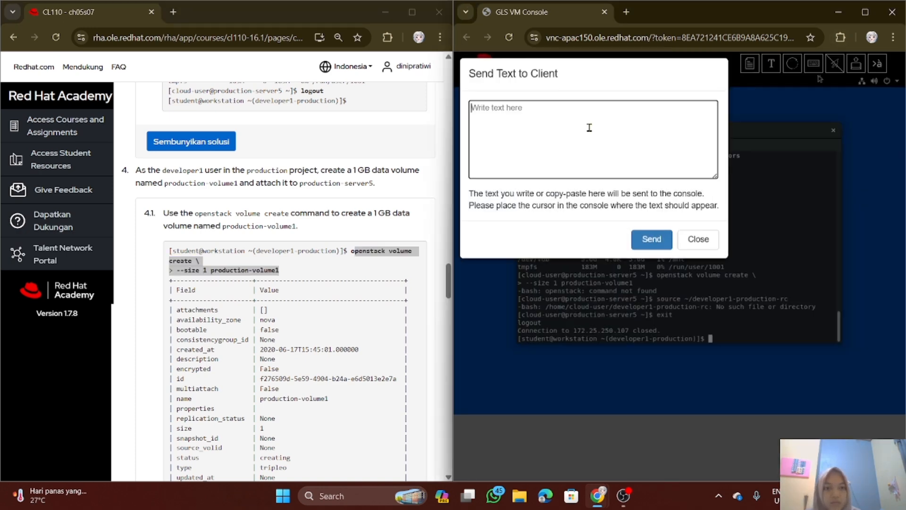
{"action": "key", "text": "ctrl+v"}
{"action": "left_click", "coordinate": [480, 119]}
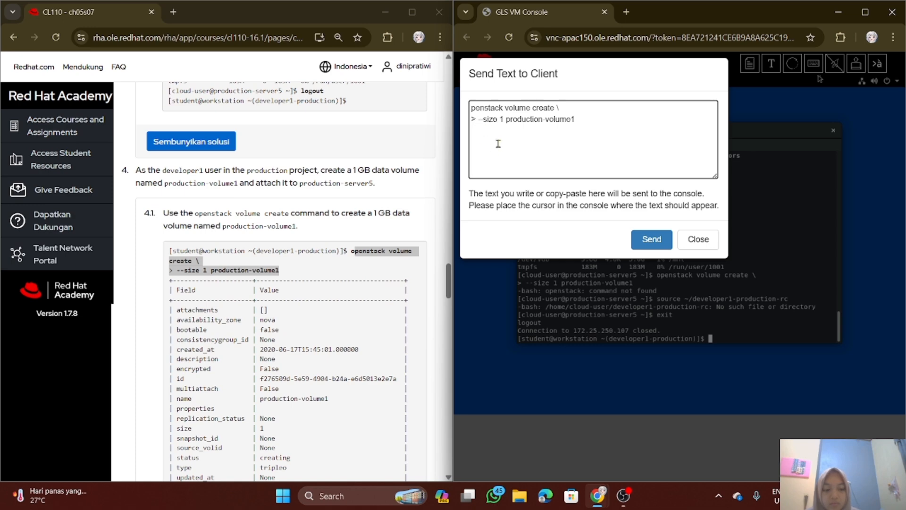
{"action": "key", "text": "BackSpace"}
{"action": "key", "text": "BackSpace"}
{"action": "left_click", "coordinate": [652, 239]}
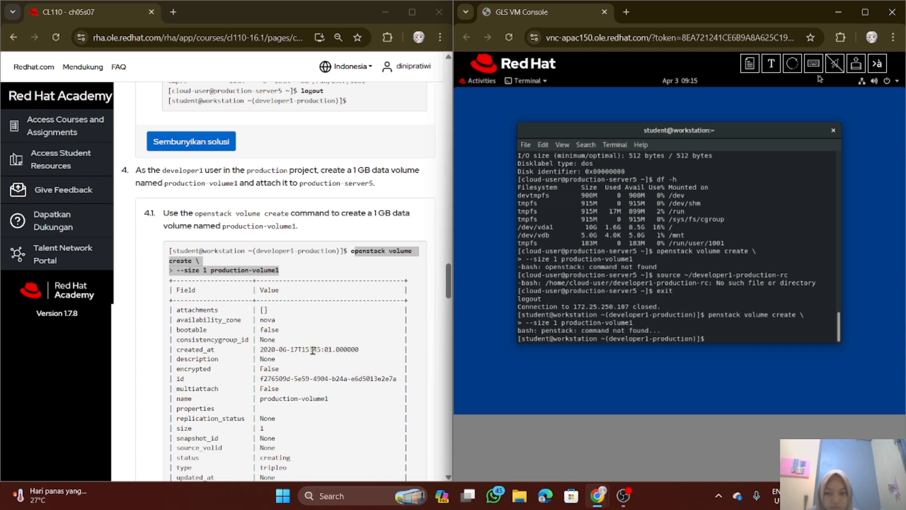
Create the 1 GB volume by correcting the copied text and running "openstack volume create --size 1 production-volume1" in the workstation terminal
{"action": "left_click", "coordinate": [310, 294]}
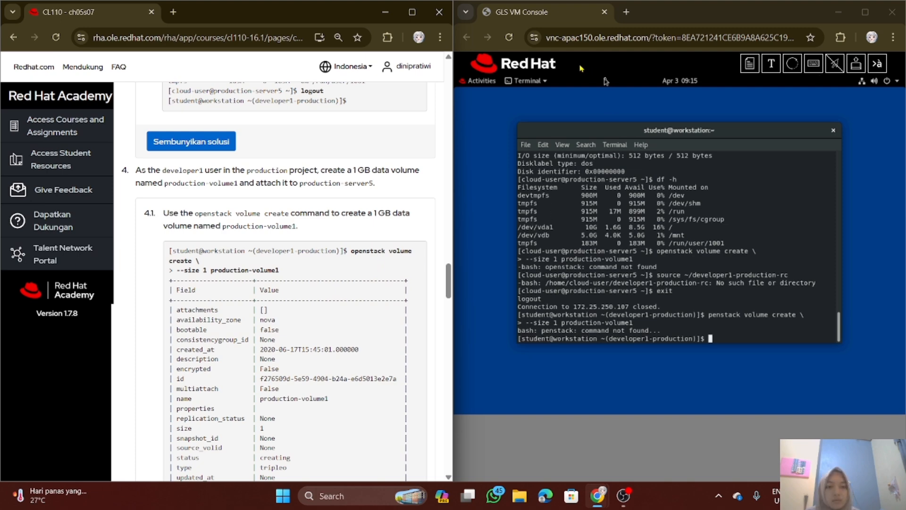
{"action": "left_click", "coordinate": [771, 63]}
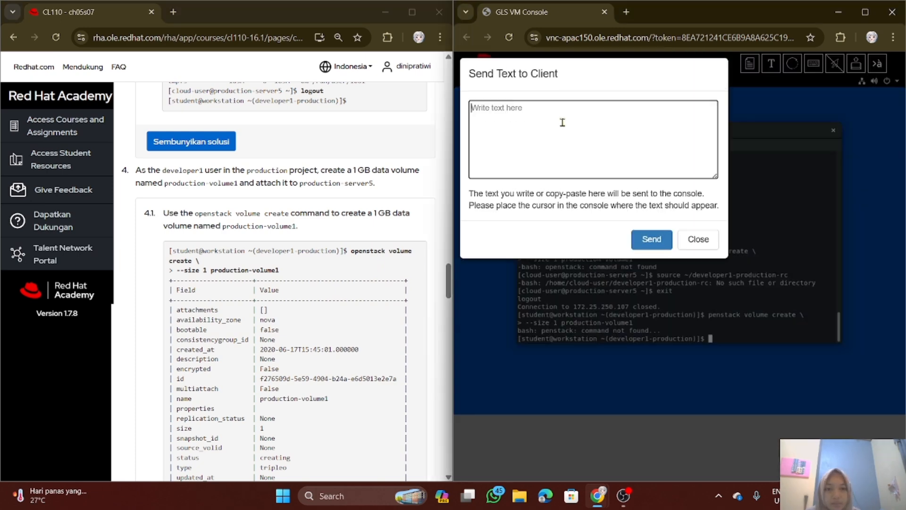
{"action": "key", "text": "ctrl+v"}
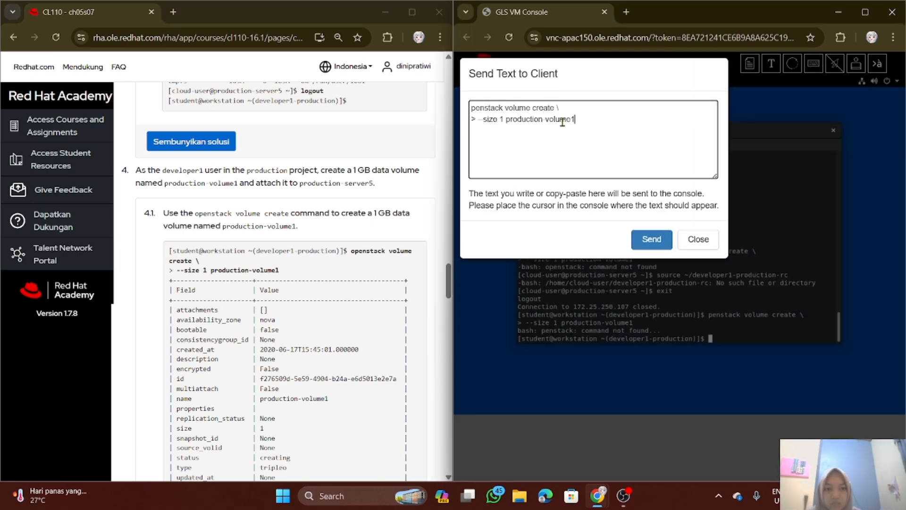
{"action": "left_click", "coordinate": [471, 108]}
{"action": "type", "text": "o"}
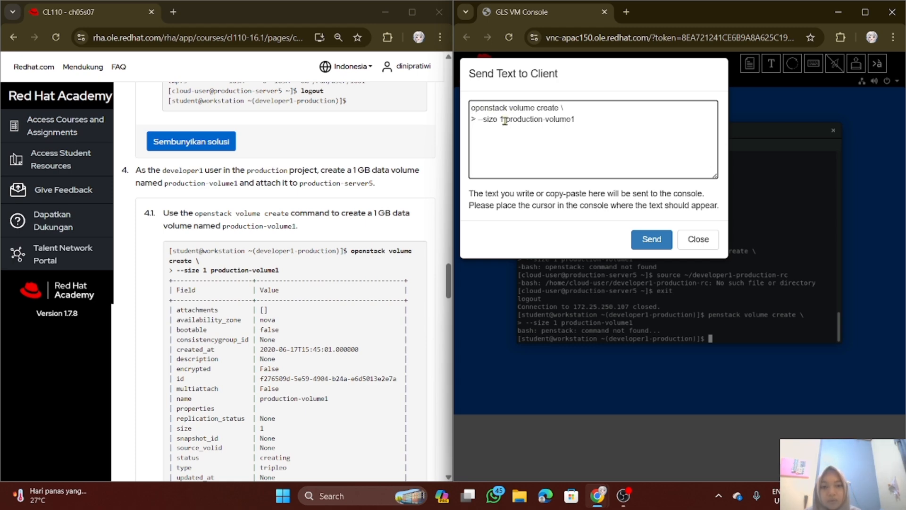
{"action": "left_click", "coordinate": [504, 119]}
{"action": "left_click", "coordinate": [477, 120]}
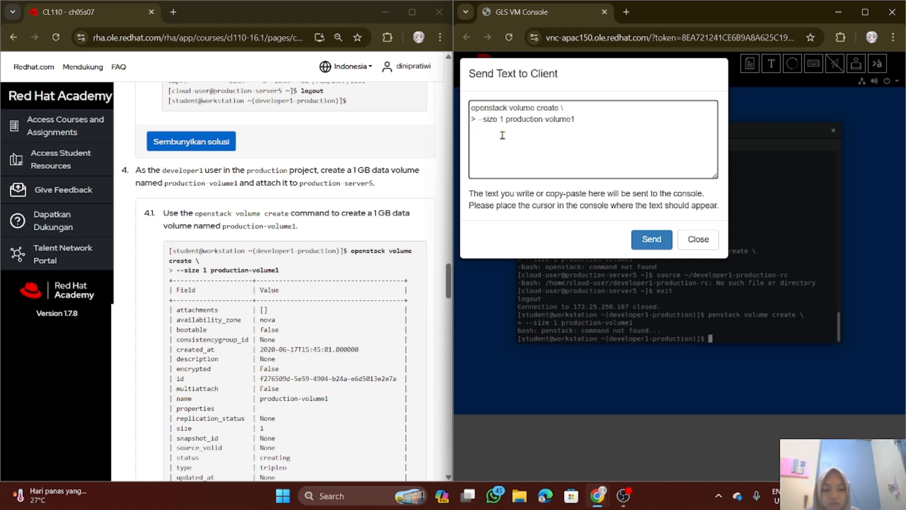
{"action": "key", "text": "BackSpace"}
{"action": "key", "text": "BackSpace"}
{"action": "left_click", "coordinate": [655, 246]}
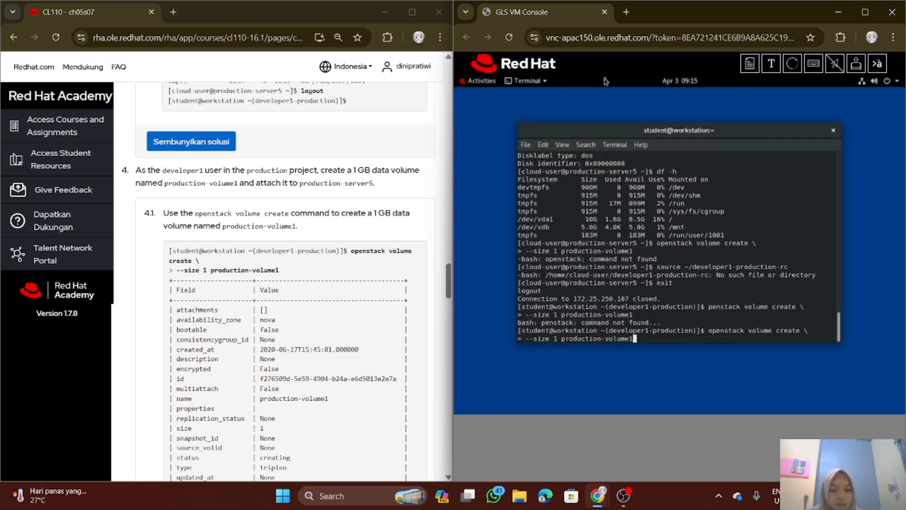
{"action": "key", "text": "Return"}
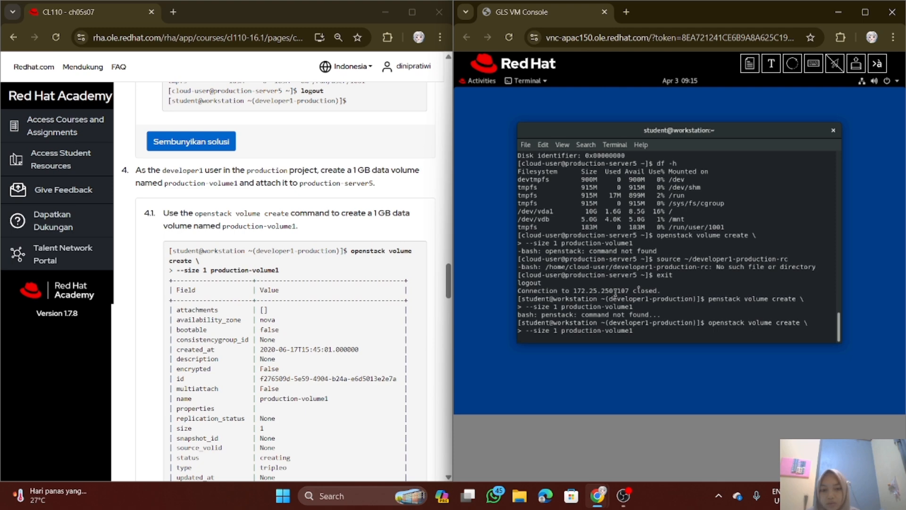
Review the volume creation output and check the volume's status with the substep 4.2 command "openstack volume list -c Name -c Status"
{"action": "scroll", "coordinate": [302, 315], "scroll_direction": "down", "scroll_amount": 1}
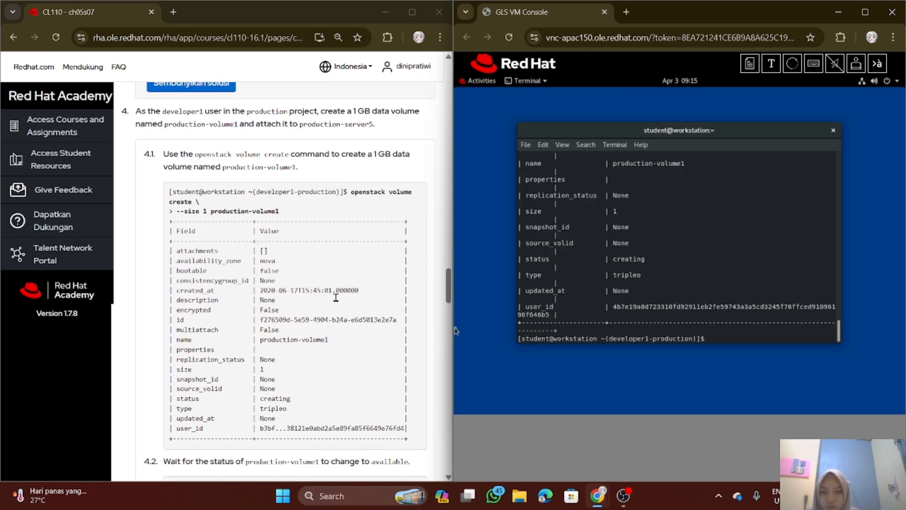
{"action": "scroll", "coordinate": [566, 291], "scroll_direction": "up", "scroll_amount": 8}
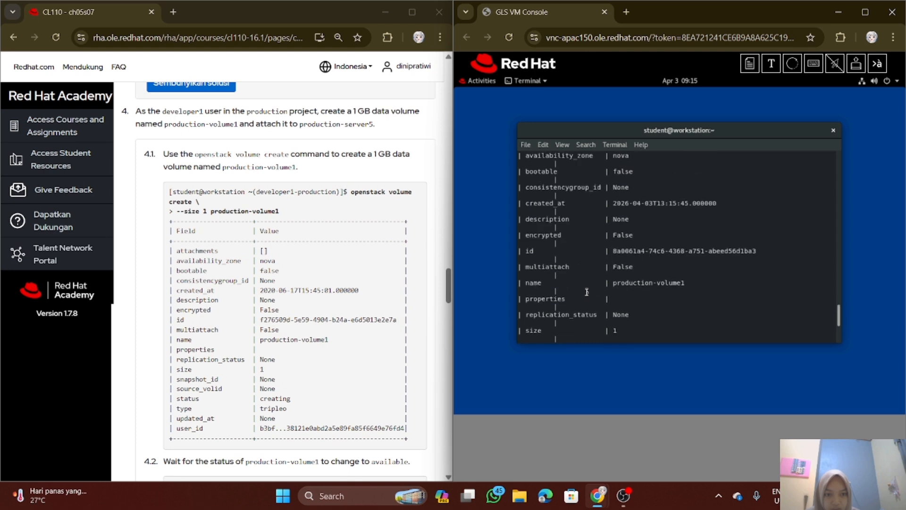
{"action": "scroll", "coordinate": [587, 292], "scroll_direction": "up", "scroll_amount": 1}
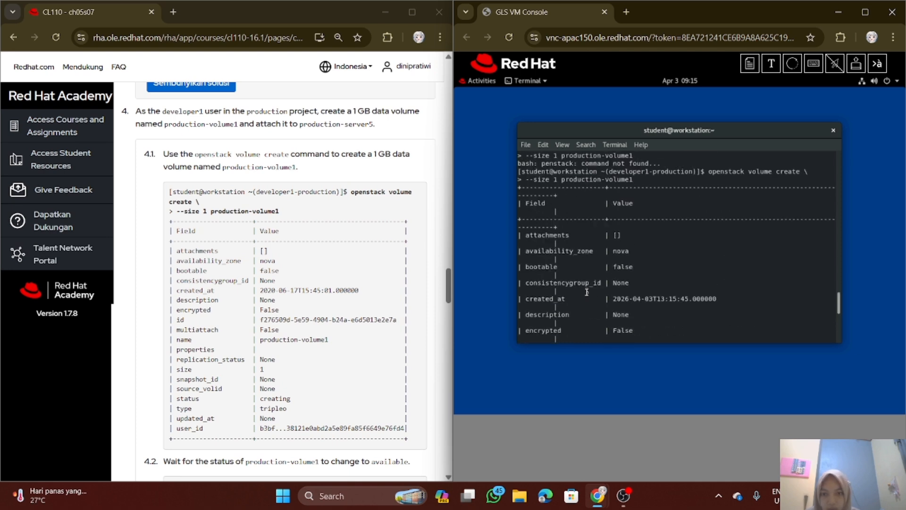
{"action": "scroll", "coordinate": [586, 292], "scroll_direction": "down", "scroll_amount": 3}
{"action": "scroll", "coordinate": [587, 293], "scroll_direction": "down", "scroll_amount": 5}
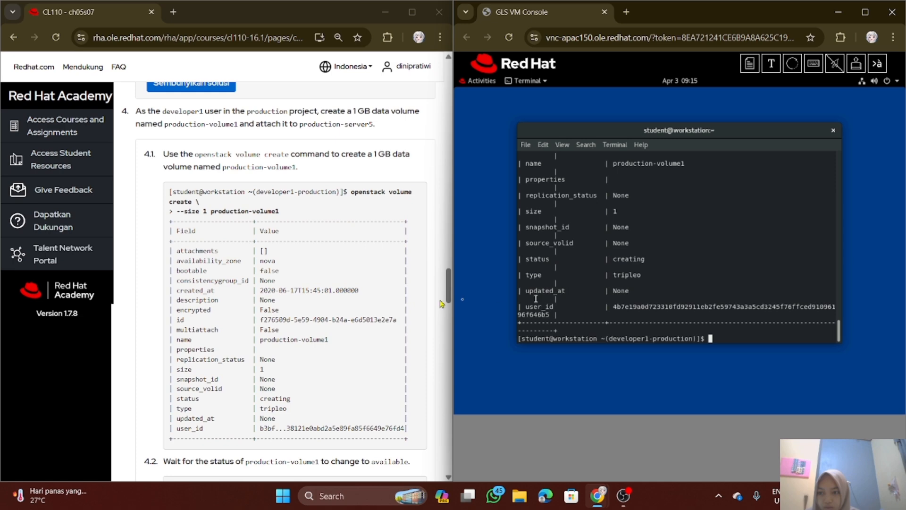
{"action": "scroll", "coordinate": [288, 302], "scroll_direction": "down", "scroll_amount": 4}
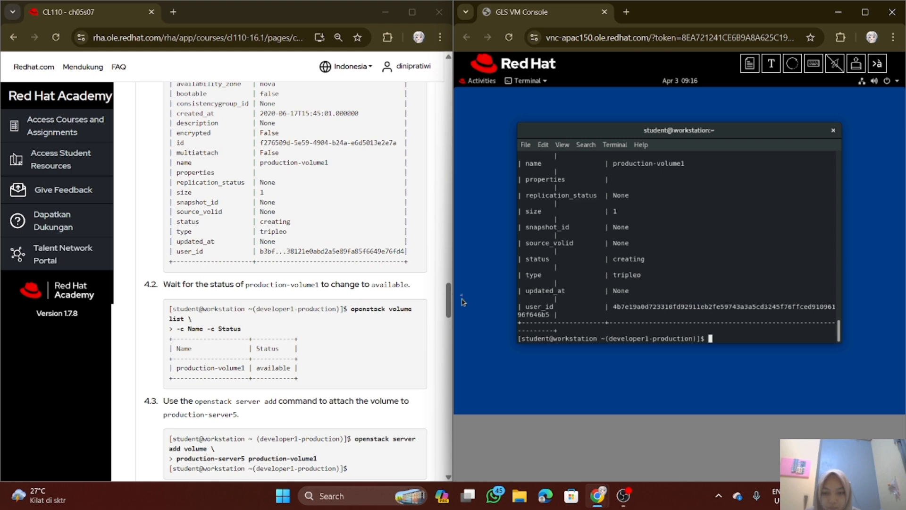
{"action": "left_click_drag", "start_coordinate": [351, 309], "coordinate": [362, 331]}
{"action": "key", "text": "ctrl+c"}
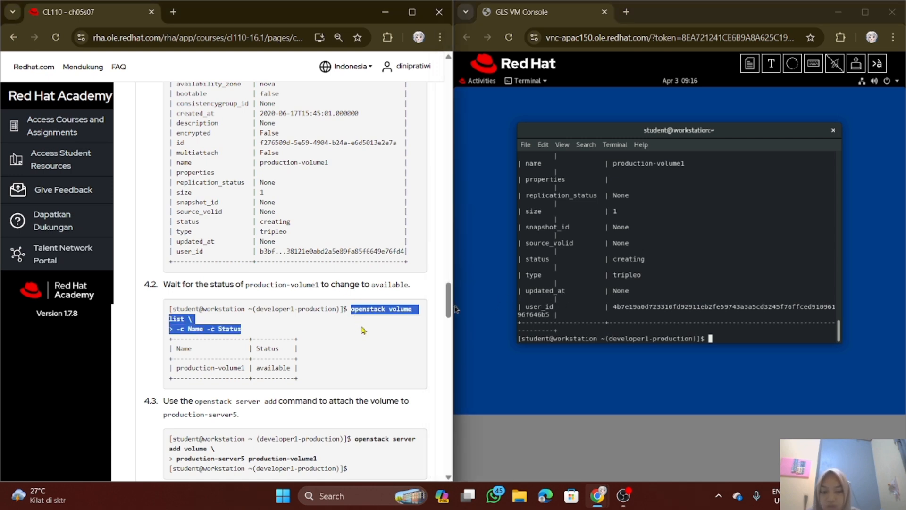
{"action": "left_click", "coordinate": [772, 63]}
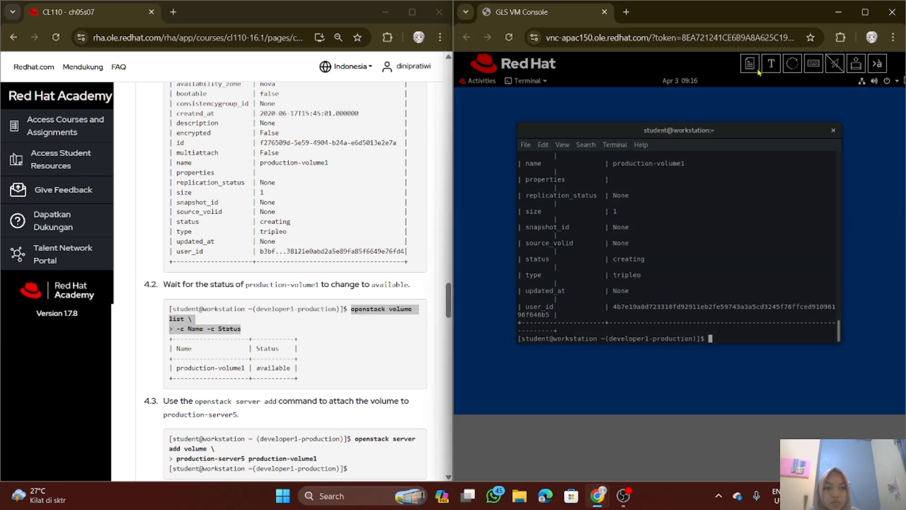
{"action": "key", "text": "ctrl+v"}
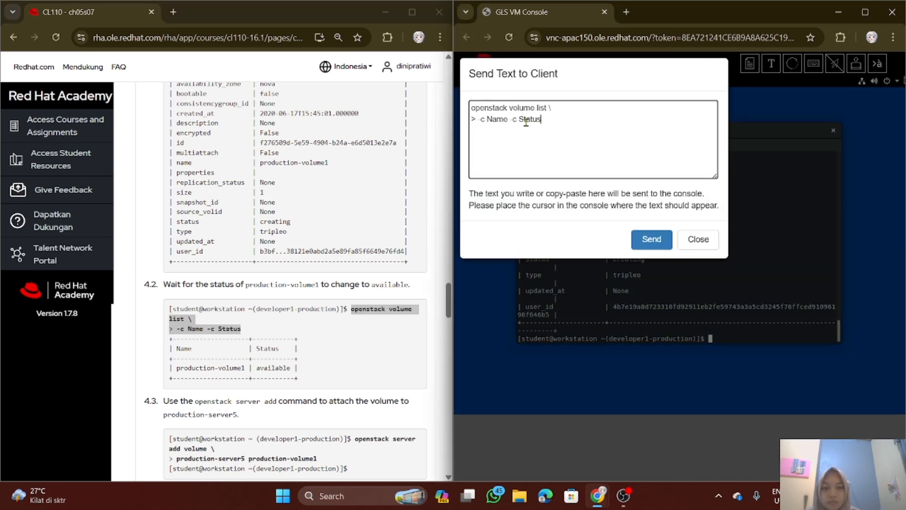
{"action": "left_click", "coordinate": [478, 124]}
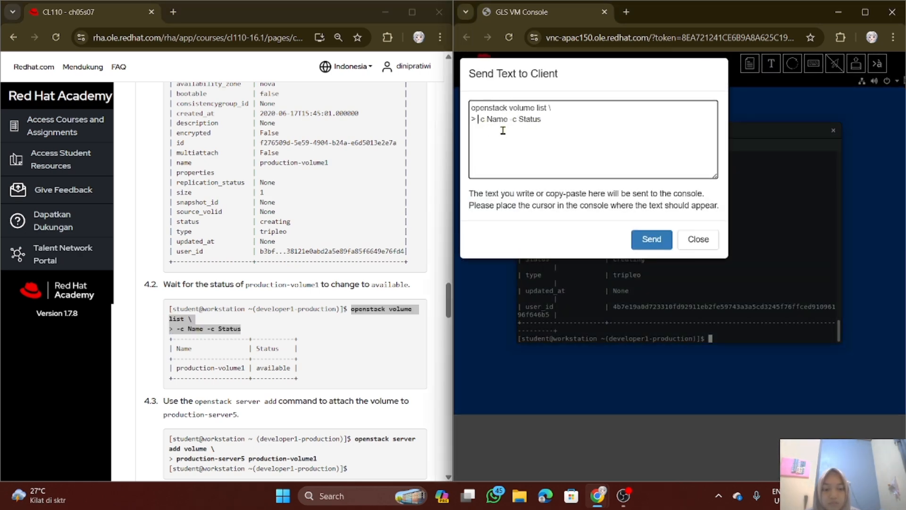
{"action": "key", "text": "BackSpace"}
{"action": "left_click", "coordinate": [660, 249]}
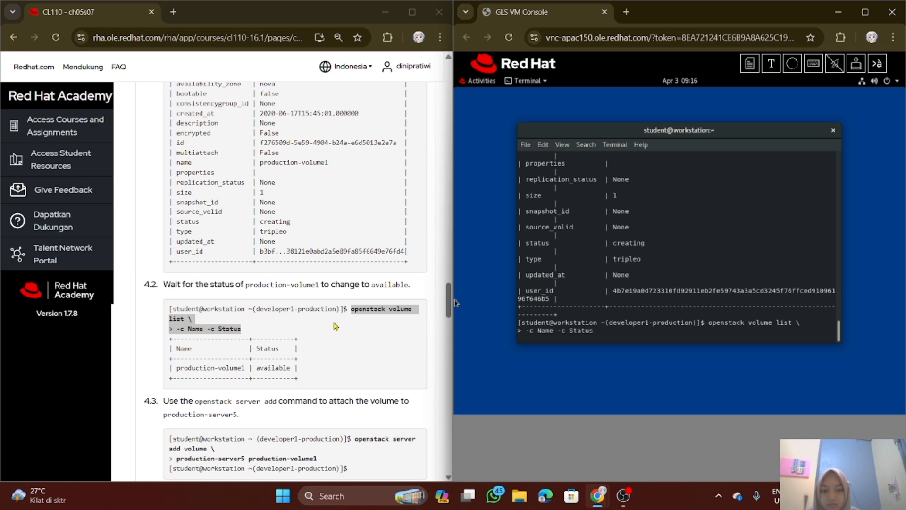
Attach the volume to the instance by running "openstack server add volume production-server5 production-volume1" from substep 4.3
{"action": "scroll", "coordinate": [335, 326], "scroll_direction": "down", "scroll_amount": 3}
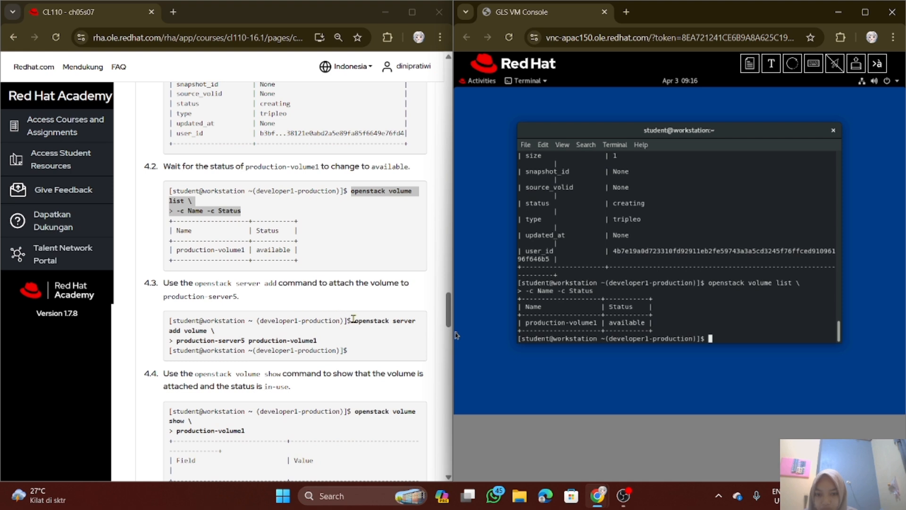
{"action": "left_click_drag", "start_coordinate": [354, 321], "coordinate": [373, 341]}
{"action": "key", "text": "ctrl+c"}
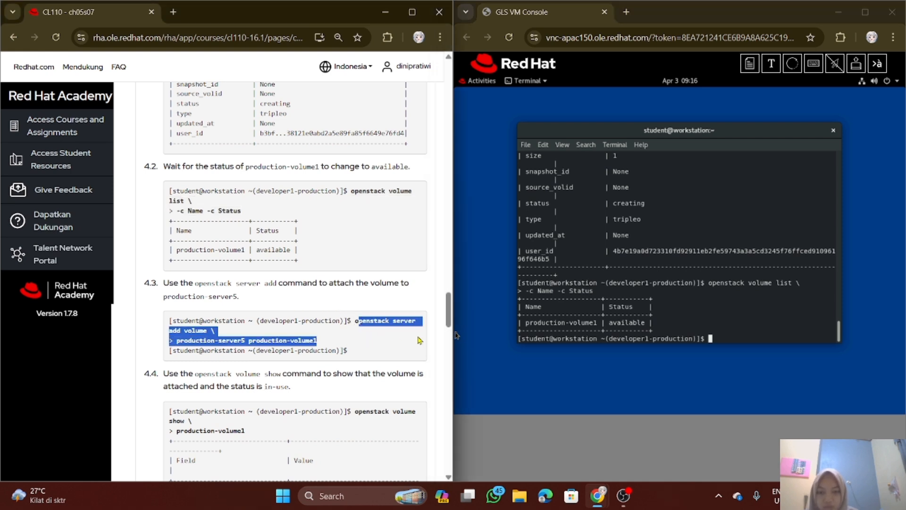
{"action": "left_click", "coordinate": [770, 63]}
{"action": "key", "text": "ctrl+v"}
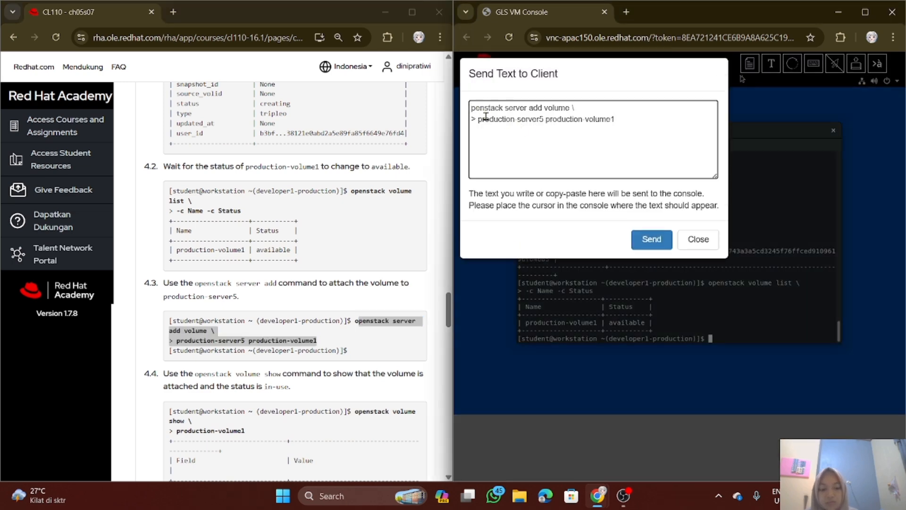
{"action": "type", "text": "o"}
{"action": "left_click", "coordinate": [477, 119]}
{"action": "key", "text": "BackSpace"}
{"action": "key", "text": "BackSpace"}
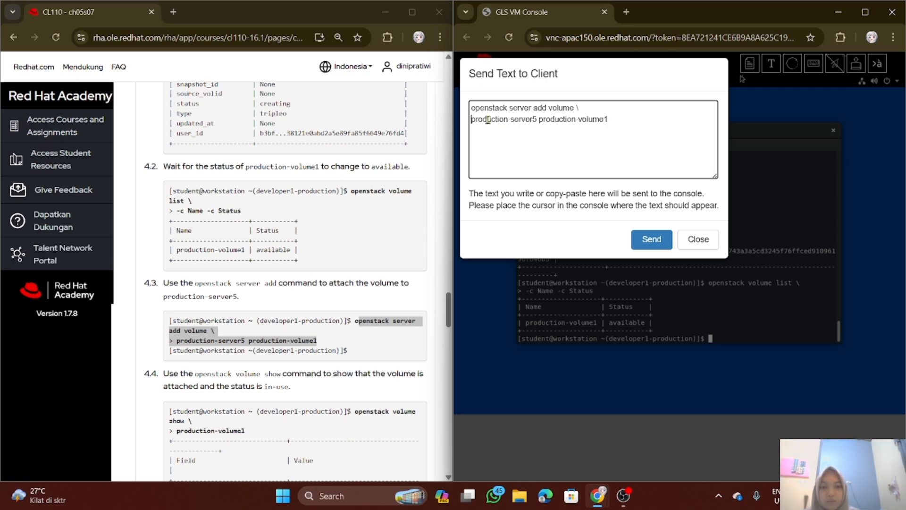
{"action": "left_click", "coordinate": [643, 241]}
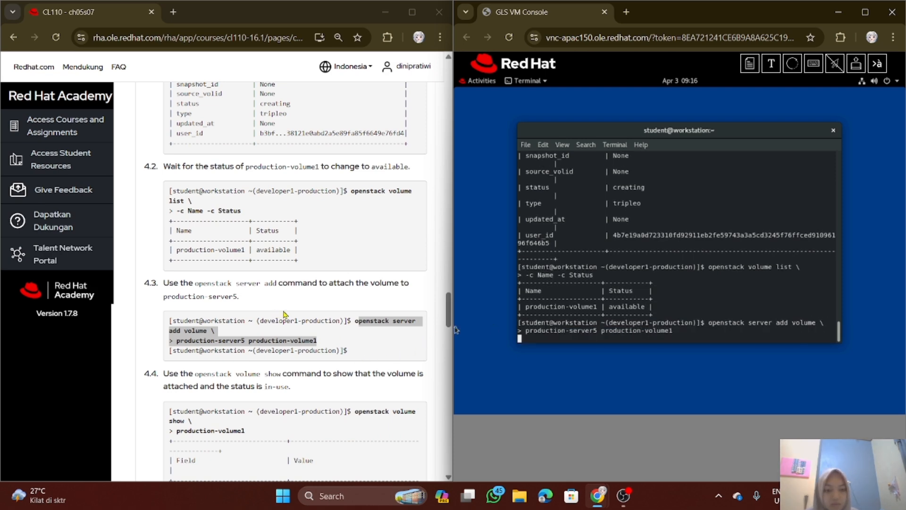
Show the attached volume's details by running the substep 4.4 command "openstack volume show production-volume1" in the workstation terminal
{"action": "scroll", "coordinate": [325, 317], "scroll_direction": "down", "scroll_amount": 1}
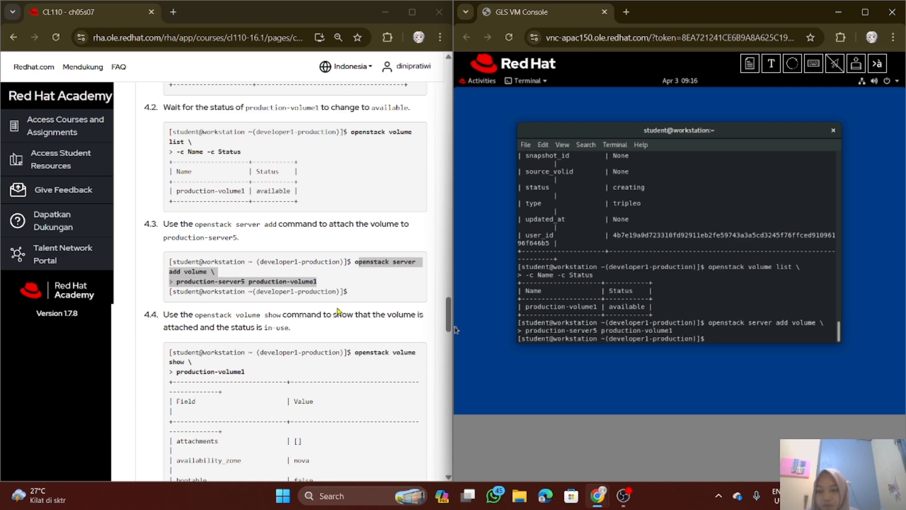
{"action": "scroll", "coordinate": [337, 312], "scroll_direction": "down", "scroll_amount": 1}
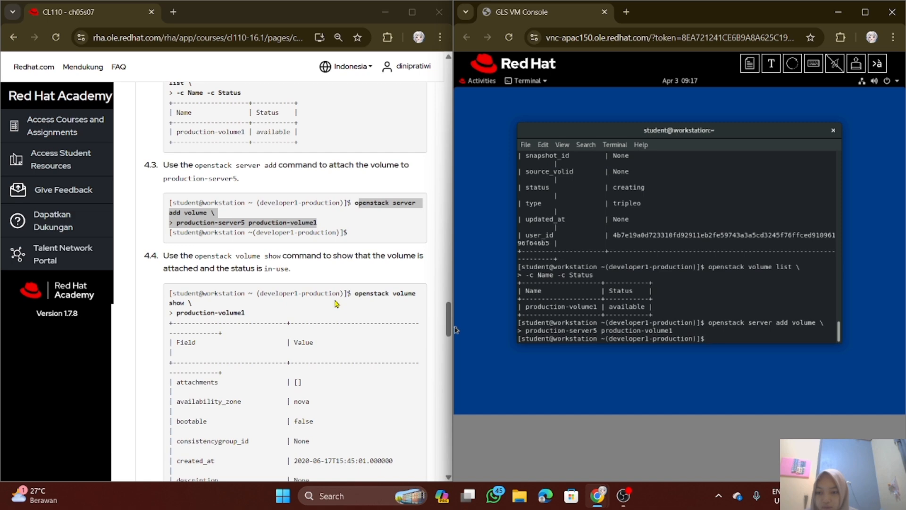
{"action": "left_click_drag", "start_coordinate": [355, 294], "coordinate": [361, 317]}
{"action": "key", "text": "ctrl+c"}
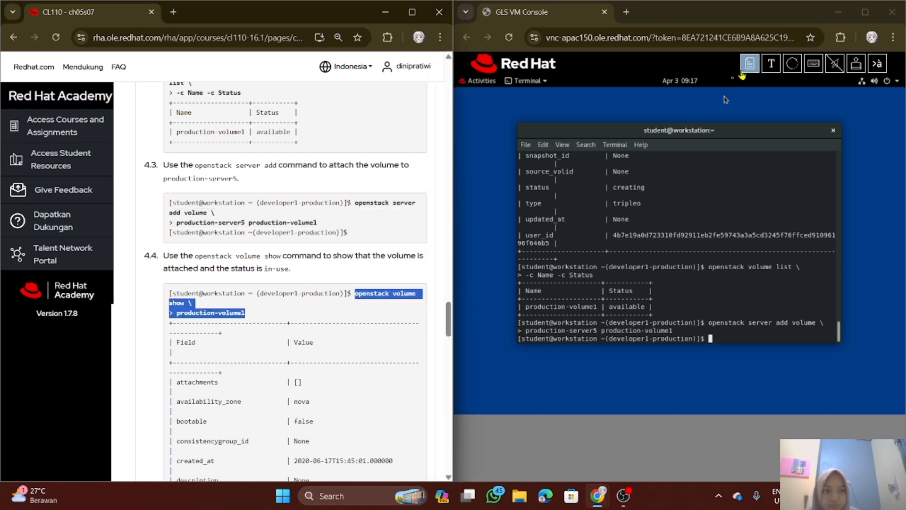
{"action": "left_click", "coordinate": [771, 65]}
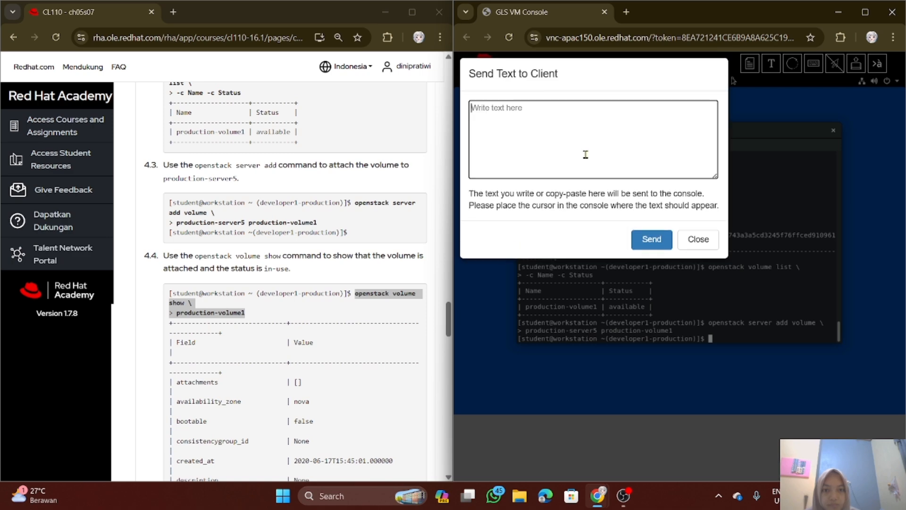
{"action": "key", "text": "ctrl+v"}
{"action": "left_click", "coordinate": [476, 120]}
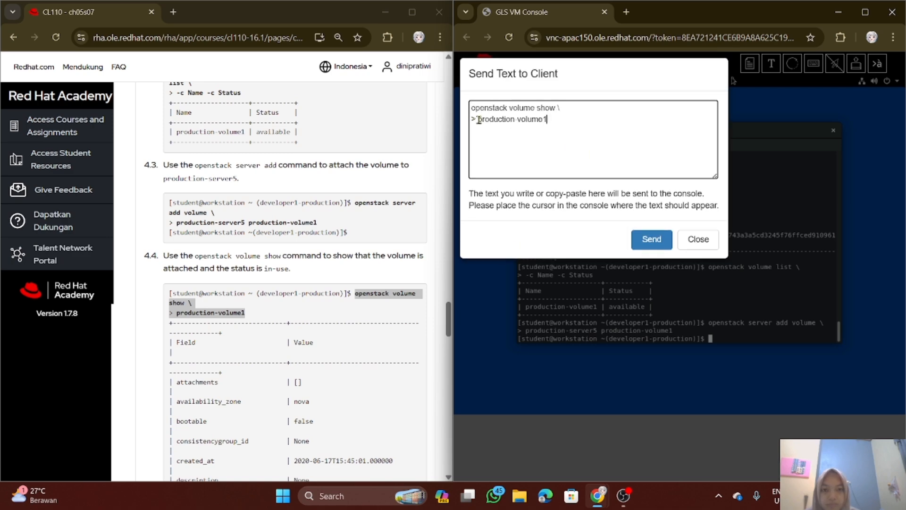
{"action": "key", "text": "BackSpace"}
{"action": "key", "text": "BackSpace"}
{"action": "left_click", "coordinate": [648, 241]}
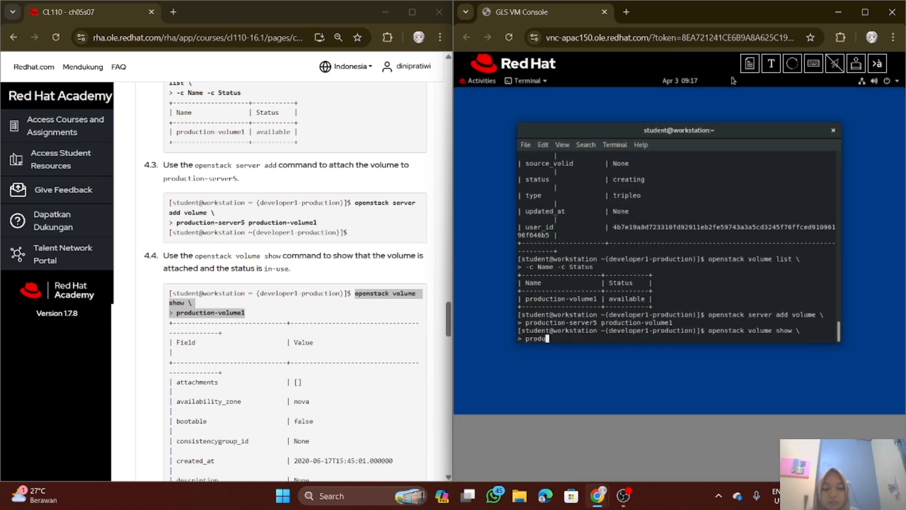
{"action": "key", "text": "Return"}
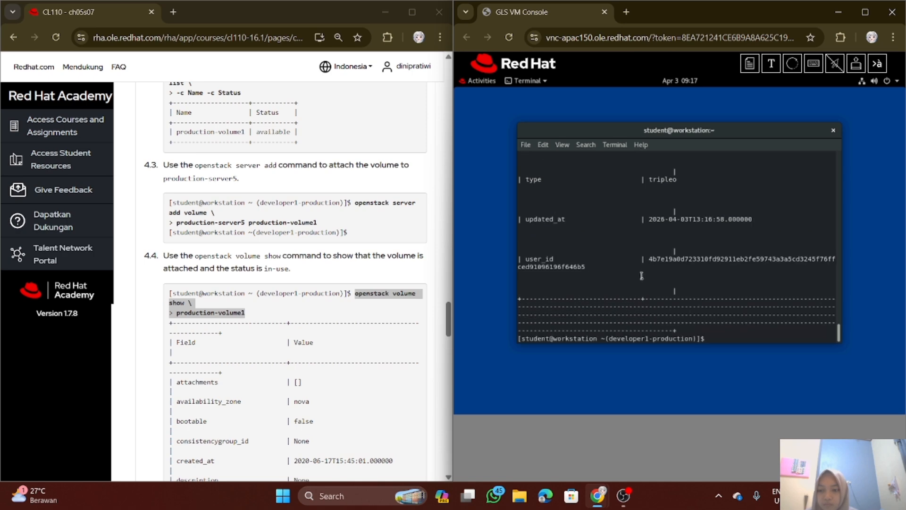
Review the volume show output in the terminal, checking the attachments and status fields of production-volume1
{"action": "scroll", "coordinate": [768, 269], "scroll_direction": "up", "scroll_amount": 5}
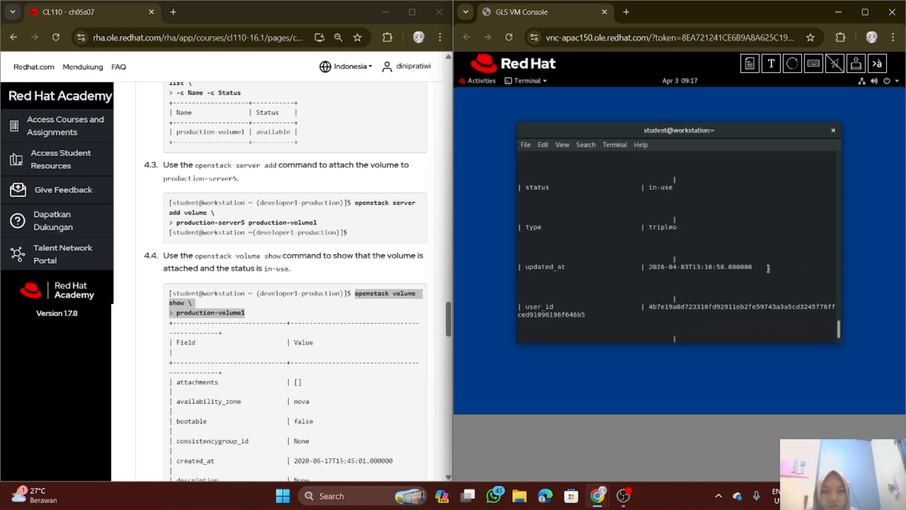
{"action": "scroll", "coordinate": [768, 268], "scroll_direction": "up", "scroll_amount": 5}
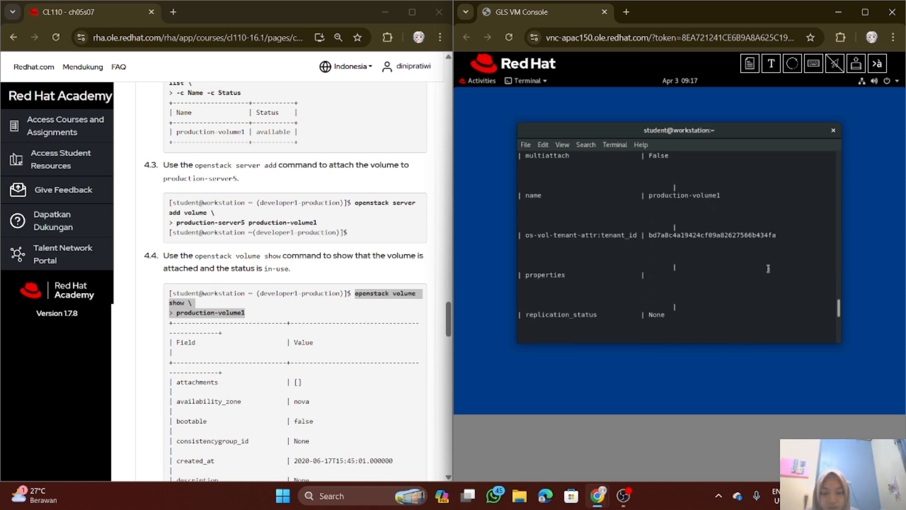
{"action": "scroll", "coordinate": [768, 269], "scroll_direction": "up", "scroll_amount": 8}
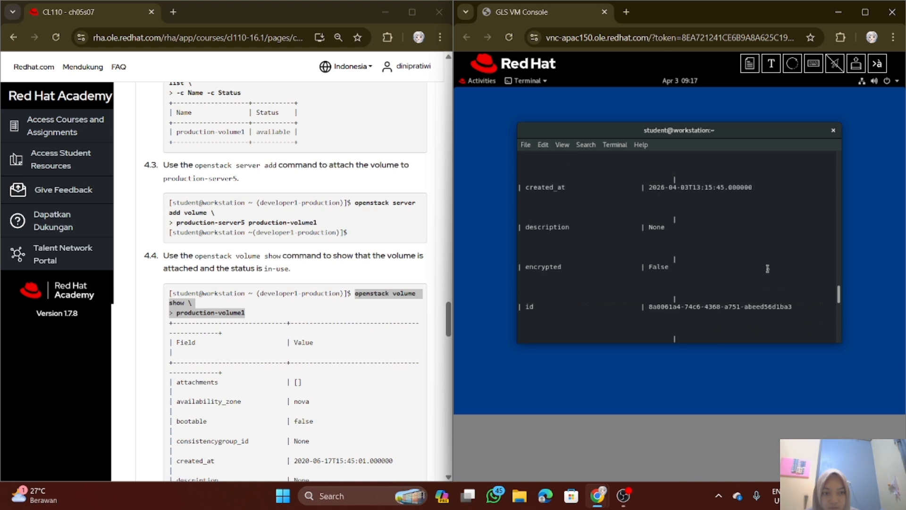
{"action": "scroll", "coordinate": [768, 269], "scroll_direction": "up", "scroll_amount": 10}
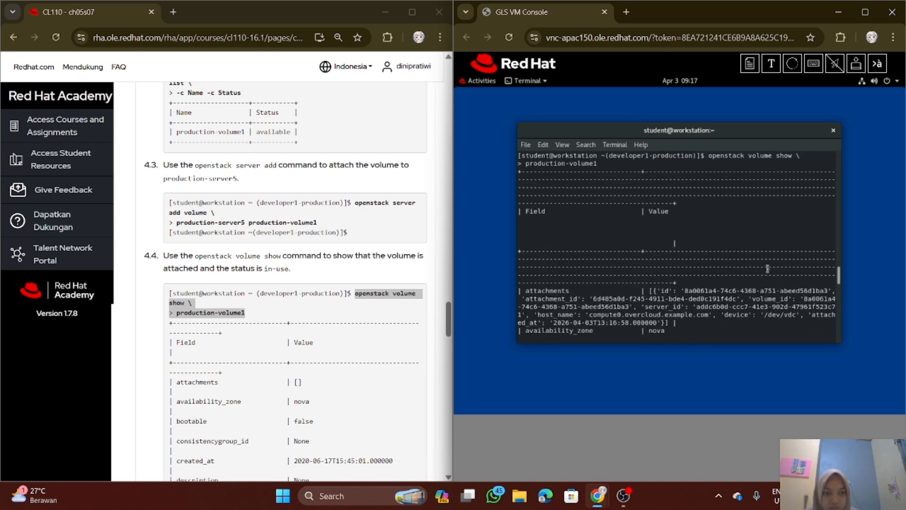
{"action": "scroll", "coordinate": [767, 268], "scroll_direction": "up", "scroll_amount": 1}
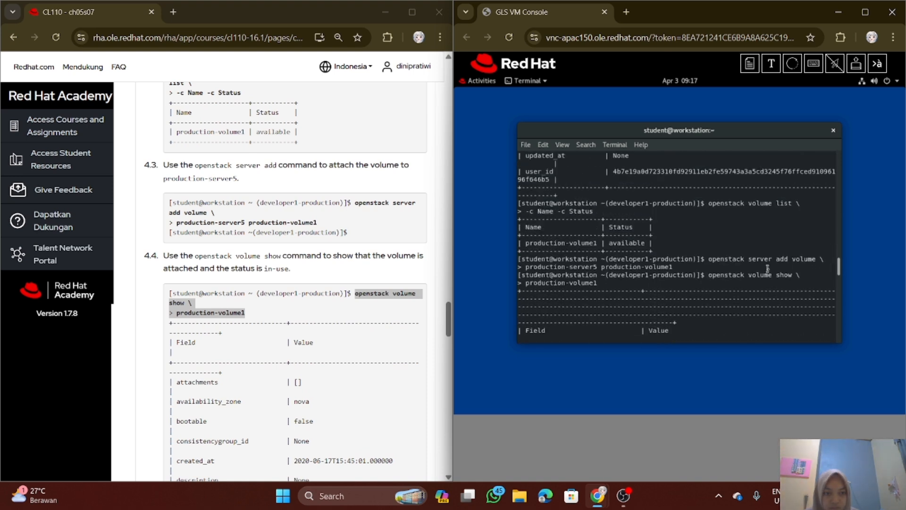
{"action": "scroll", "coordinate": [767, 268], "scroll_direction": "down", "scroll_amount": 10}
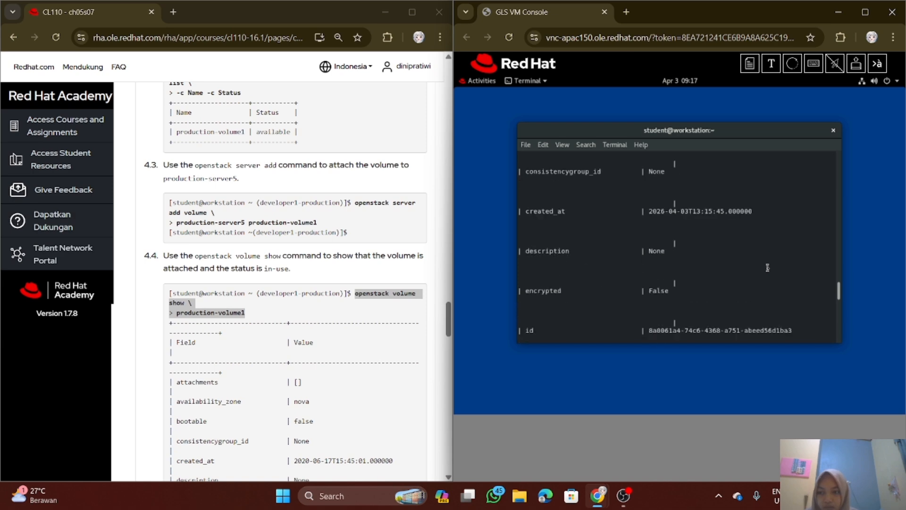
{"action": "scroll", "coordinate": [767, 269], "scroll_direction": "down", "scroll_amount": 10}
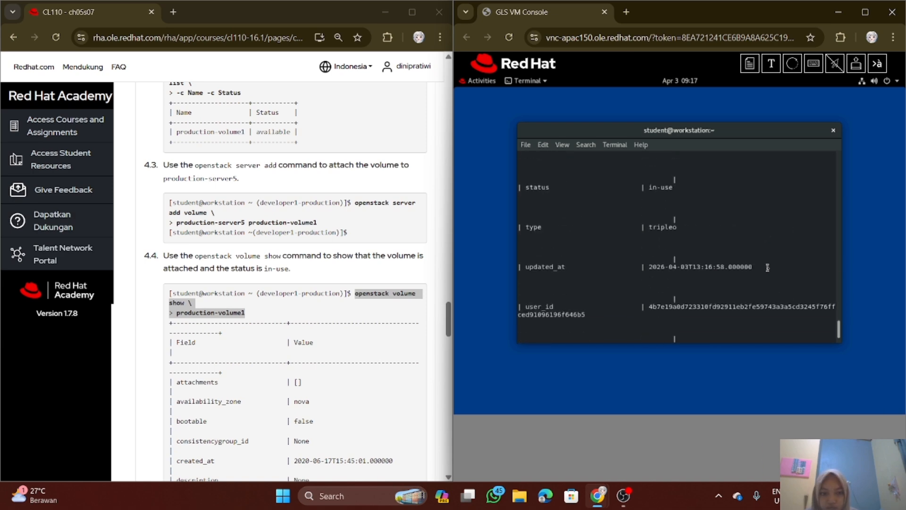
{"action": "scroll", "coordinate": [767, 268], "scroll_direction": "down", "scroll_amount": 5}
Detach the volume from the instance by running "openstack server remove volume production-server5 production-volume1" from substep 5.1, without the leading "> "
{"action": "scroll", "coordinate": [240, 301], "scroll_direction": "down", "scroll_amount": 1}
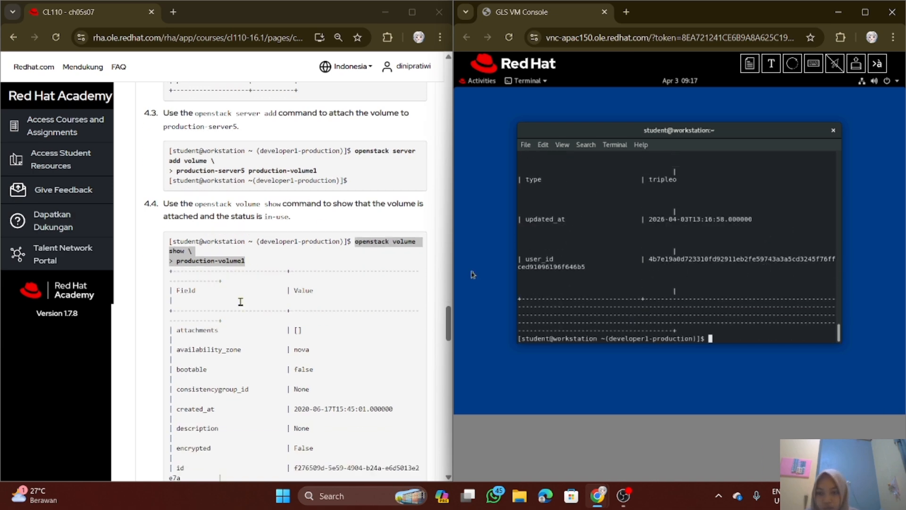
{"action": "scroll", "coordinate": [240, 302], "scroll_direction": "down", "scroll_amount": 8}
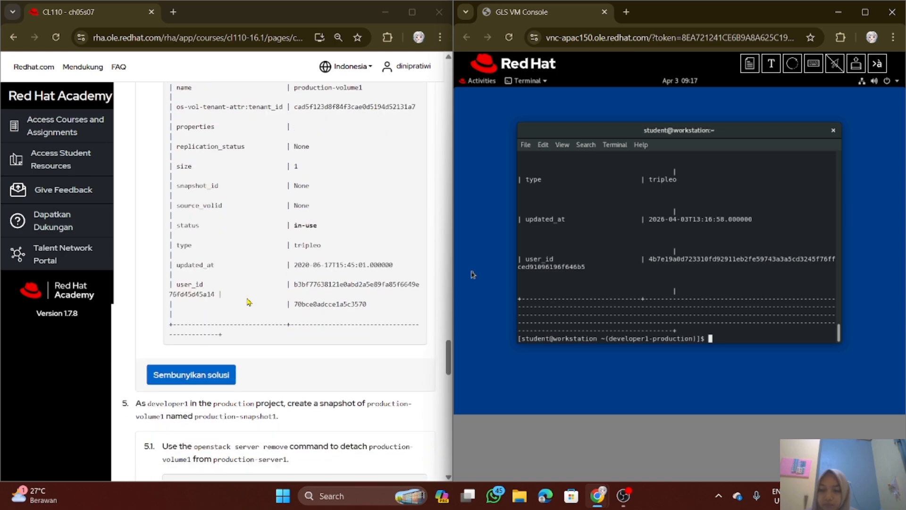
{"action": "scroll", "coordinate": [249, 302], "scroll_direction": "down", "scroll_amount": 4}
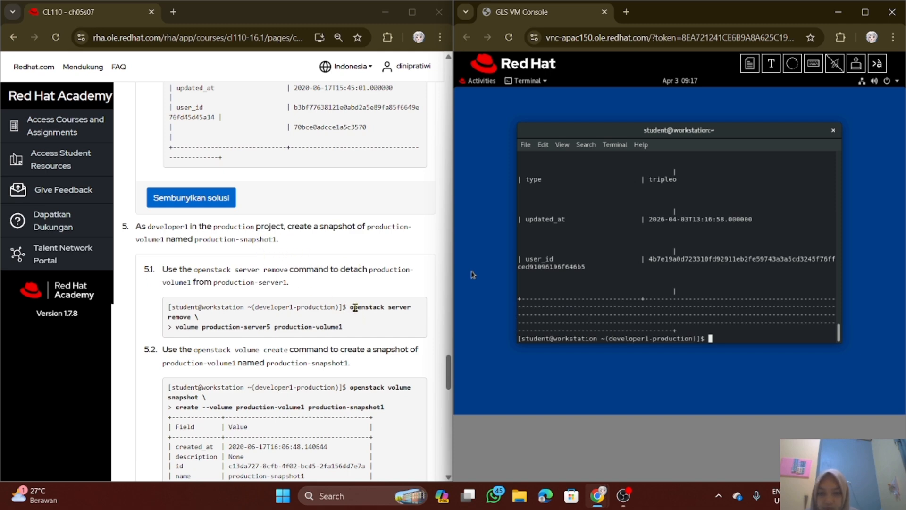
{"action": "left_click_drag", "start_coordinate": [351, 308], "coordinate": [360, 332]}
{"action": "key", "text": "ctrl+c"}
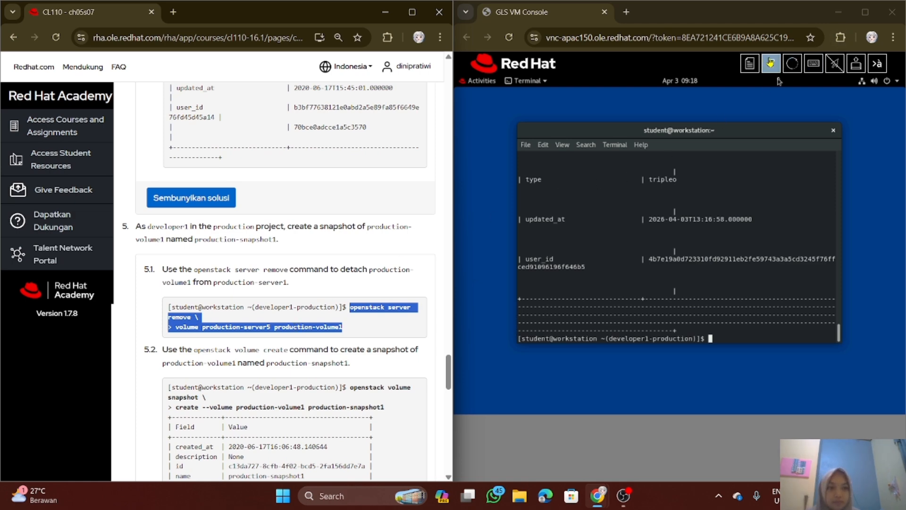
{"action": "left_click", "coordinate": [772, 63]}
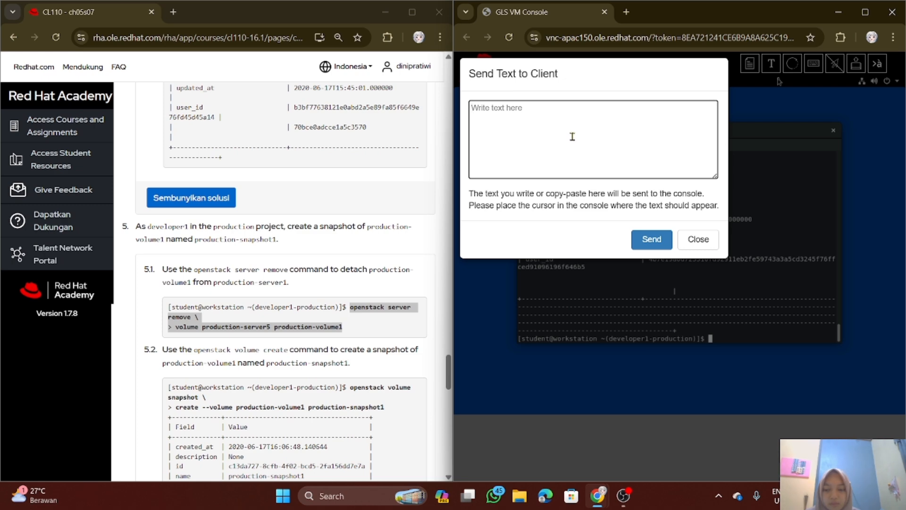
{"action": "key", "text": "ctrl+v"}
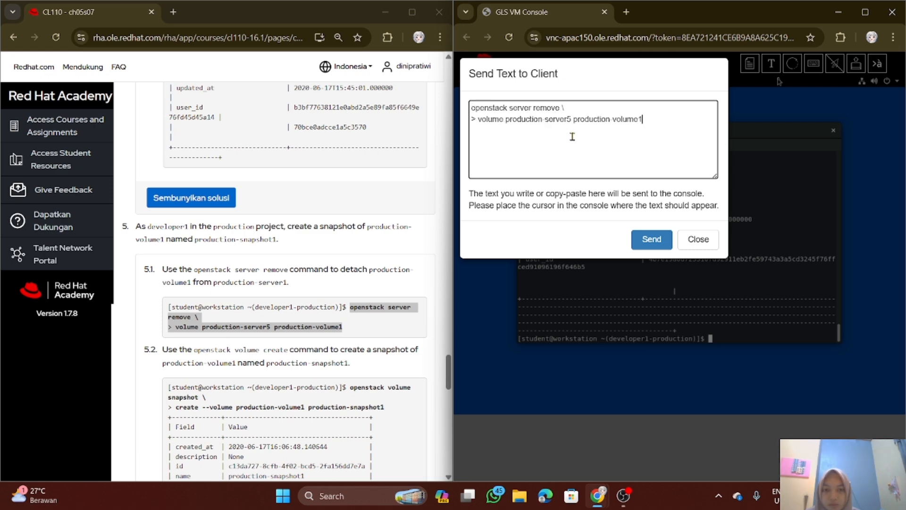
{"action": "left_click", "coordinate": [478, 118]}
{"action": "key", "text": "BackSpace"}
{"action": "key", "text": "BackSpace"}
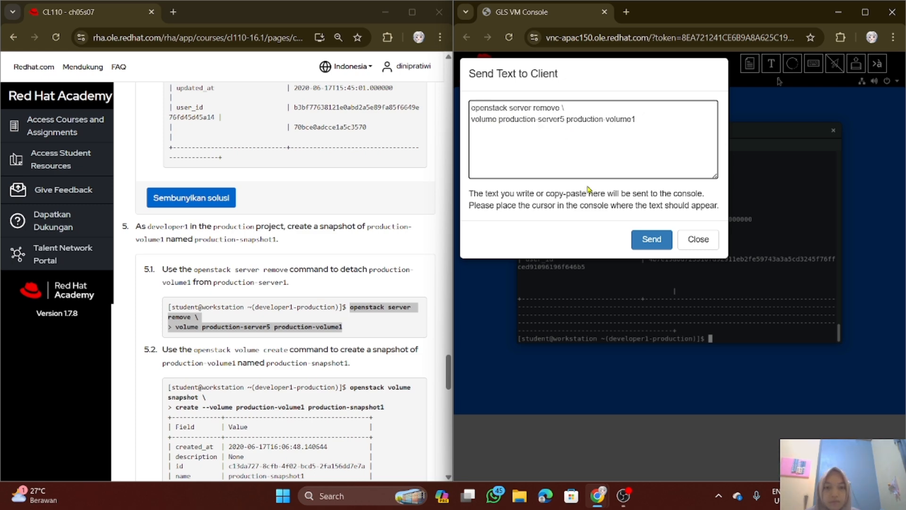
{"action": "left_click", "coordinate": [661, 245]}
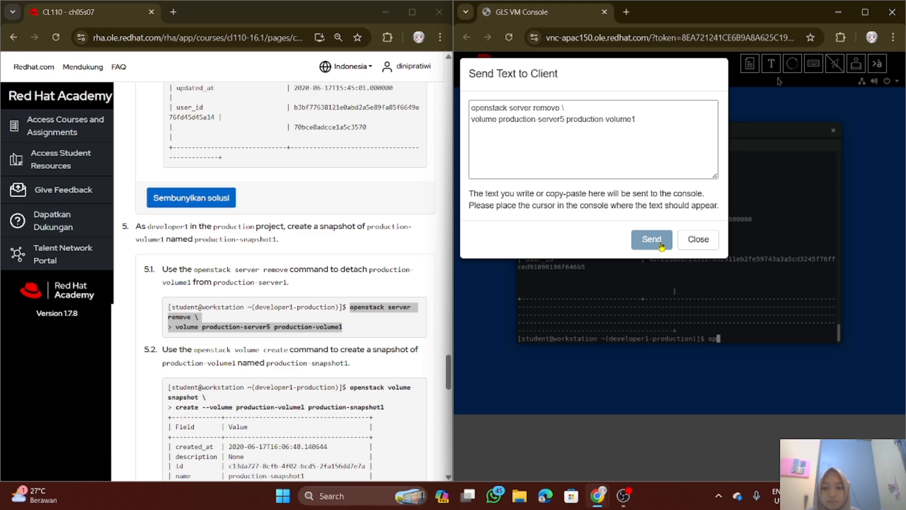
{"action": "left_click", "coordinate": [625, 307]}
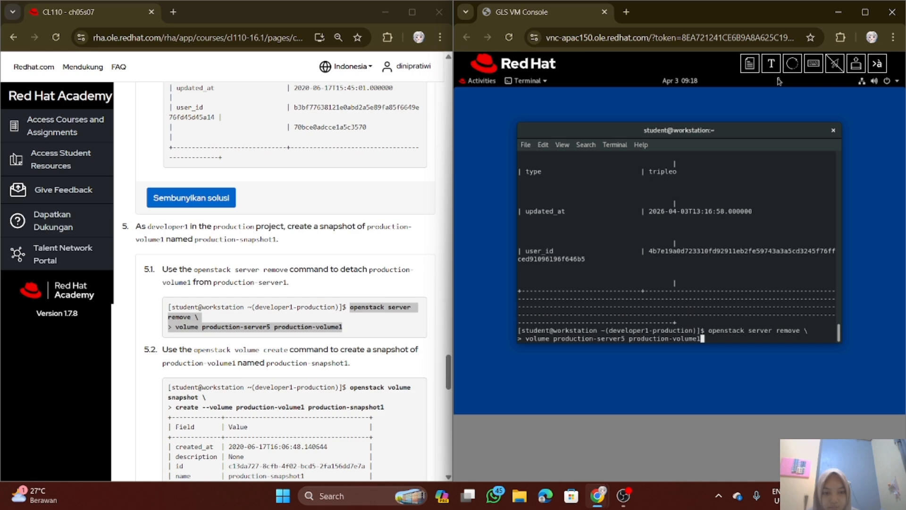
{"action": "key", "text": "Return"}
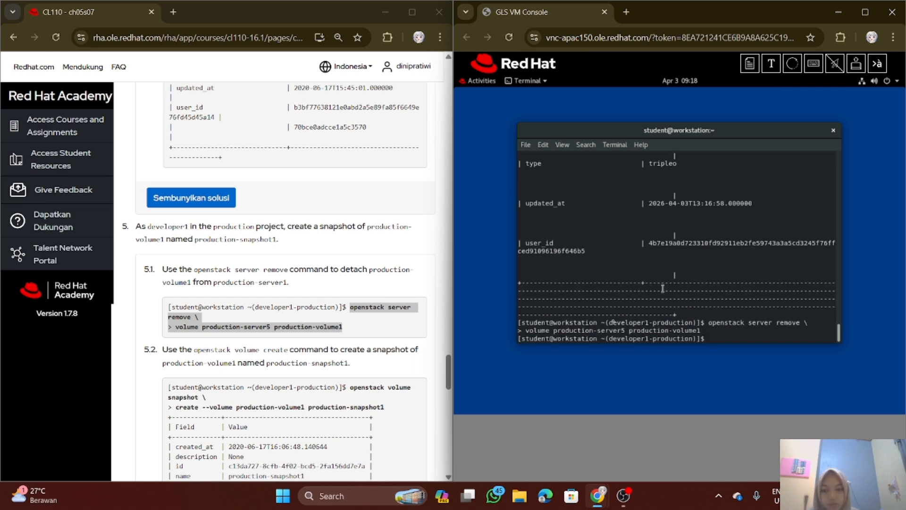
Create the volume snapshot by running "openstack volume snapshot create --volume production-volume1 production-snapshot1" from substep 5.2, without the leading "> "
{"action": "scroll", "coordinate": [320, 339], "scroll_direction": "down", "scroll_amount": 1}
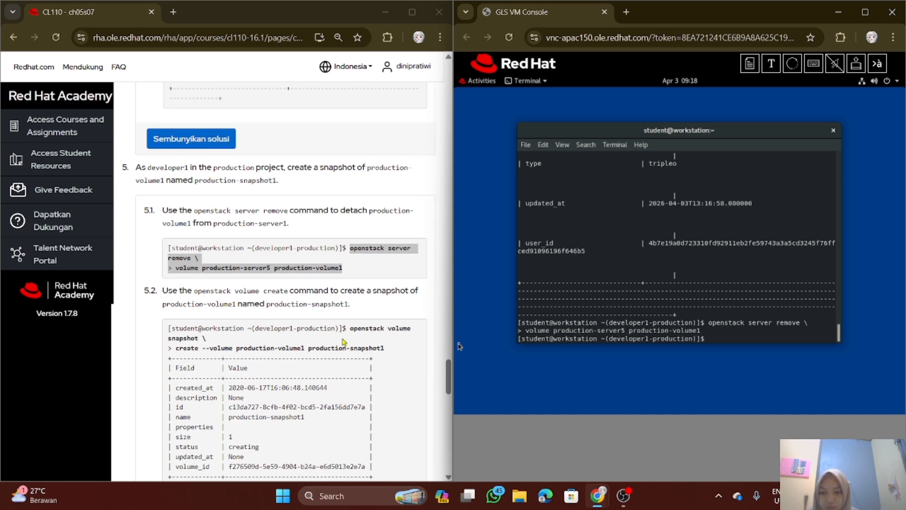
{"action": "scroll", "coordinate": [325, 332], "scroll_direction": "down", "scroll_amount": 1}
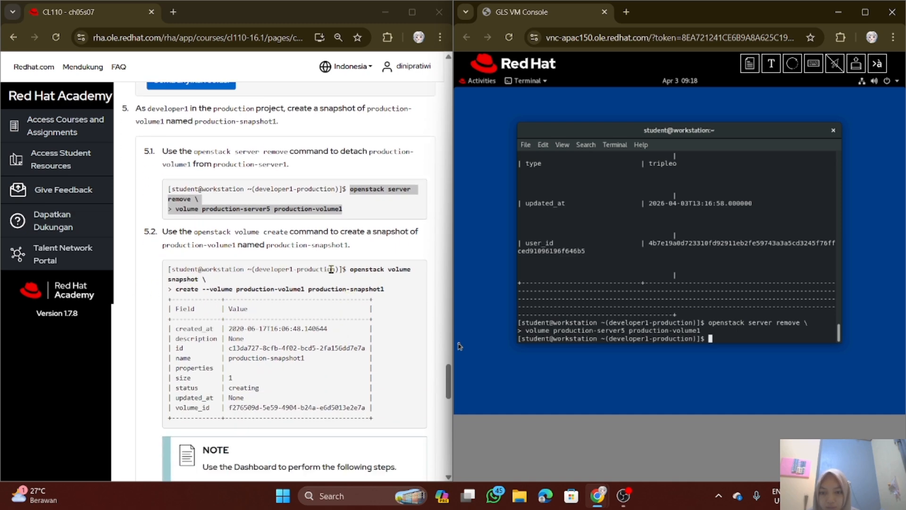
{"action": "left_click_drag", "start_coordinate": [350, 269], "coordinate": [387, 296]}
{"action": "key", "text": "ctrl+c"}
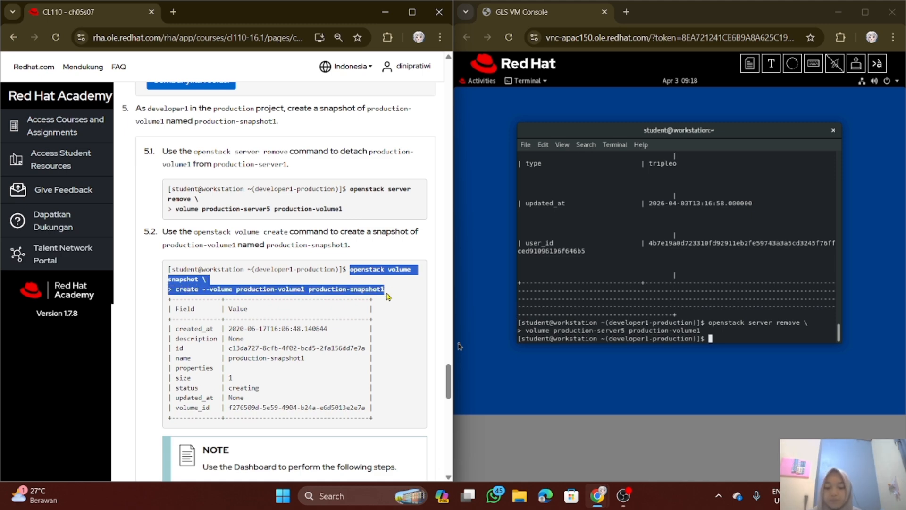
{"action": "left_click", "coordinate": [772, 63]}
{"action": "left_click", "coordinate": [573, 128]}
{"action": "key", "text": "ctrl+a"}
{"action": "key", "text": "BackSpace"}
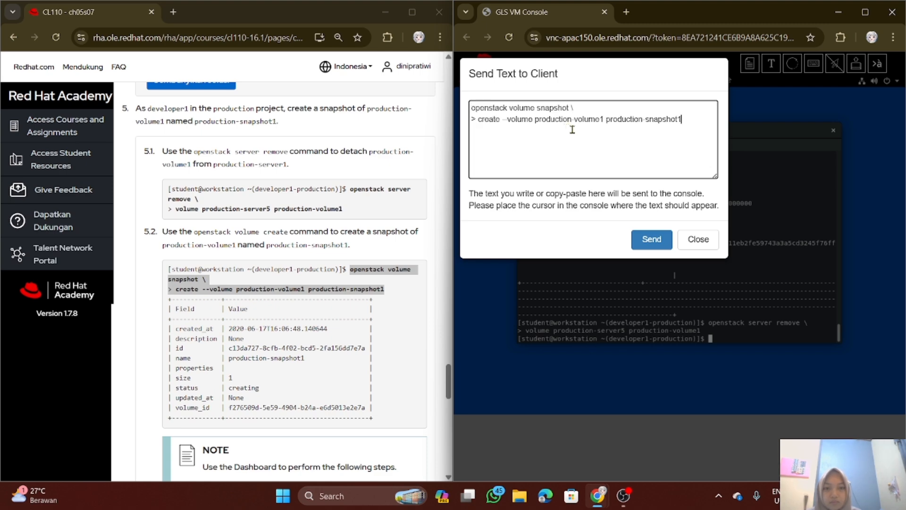
{"action": "key", "text": "ctrl+v"}
{"action": "left_click", "coordinate": [478, 120]}
{"action": "key", "text": "BackSpace"}
{"action": "key", "text": "BackSpace"}
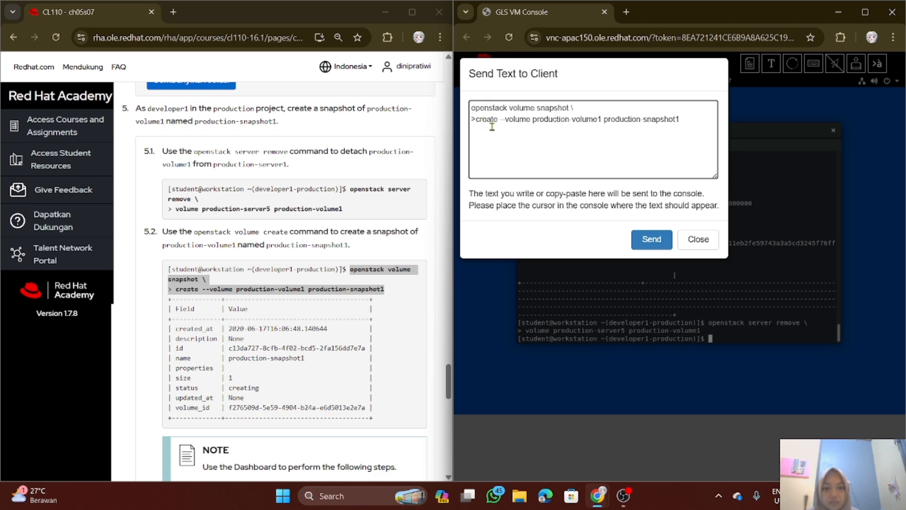
{"action": "left_click", "coordinate": [669, 254]}
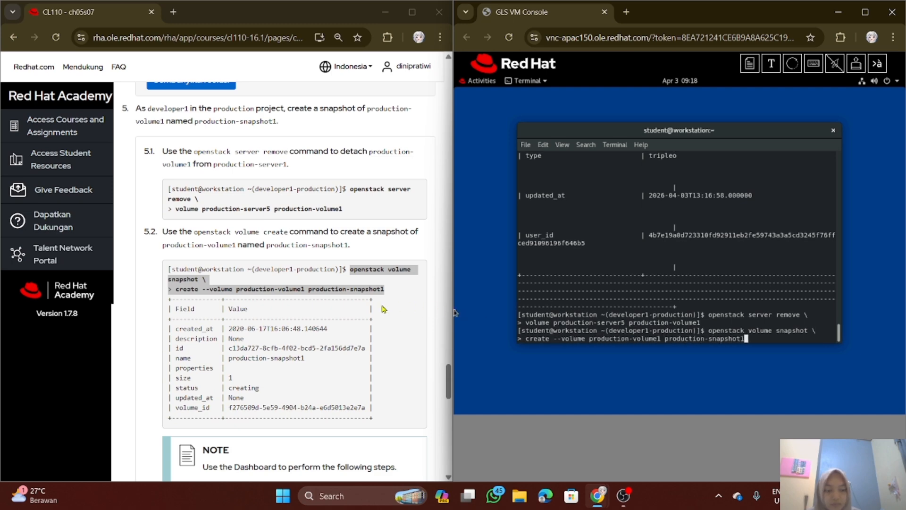
Compare the snapshot creation output with substep 5.2 and read the step 6 instructions for transferring production-volume1 to the research project
{"action": "scroll", "coordinate": [363, 309], "scroll_direction": "down", "scroll_amount": 3}
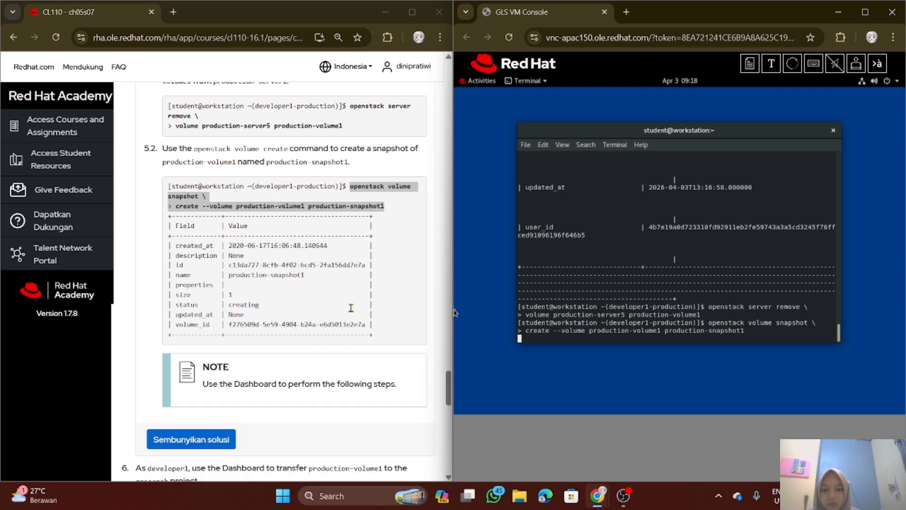
{"action": "scroll", "coordinate": [351, 313], "scroll_direction": "down", "scroll_amount": 1}
{"action": "scroll", "coordinate": [359, 307], "scroll_direction": "up", "scroll_amount": 2}
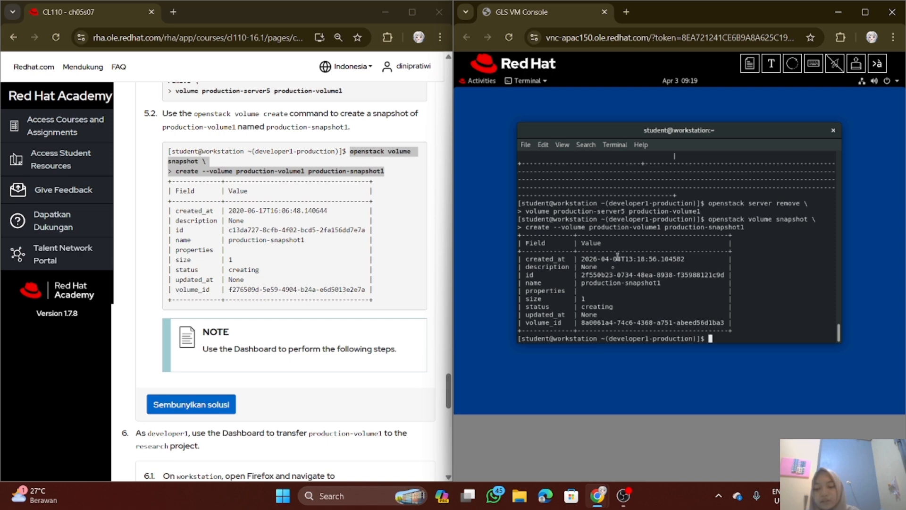
{"action": "scroll", "coordinate": [324, 296], "scroll_direction": "down", "scroll_amount": 3}
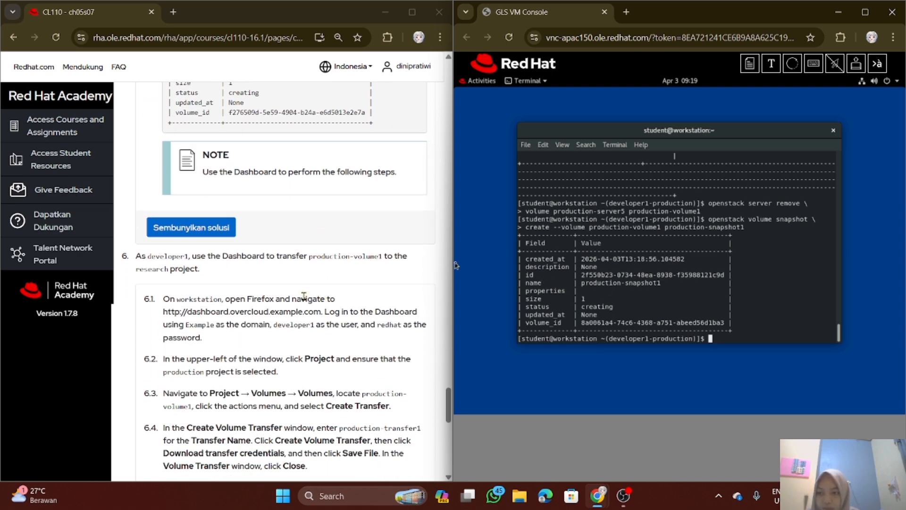
{"action": "scroll", "coordinate": [297, 298], "scroll_direction": "down", "scroll_amount": 1}
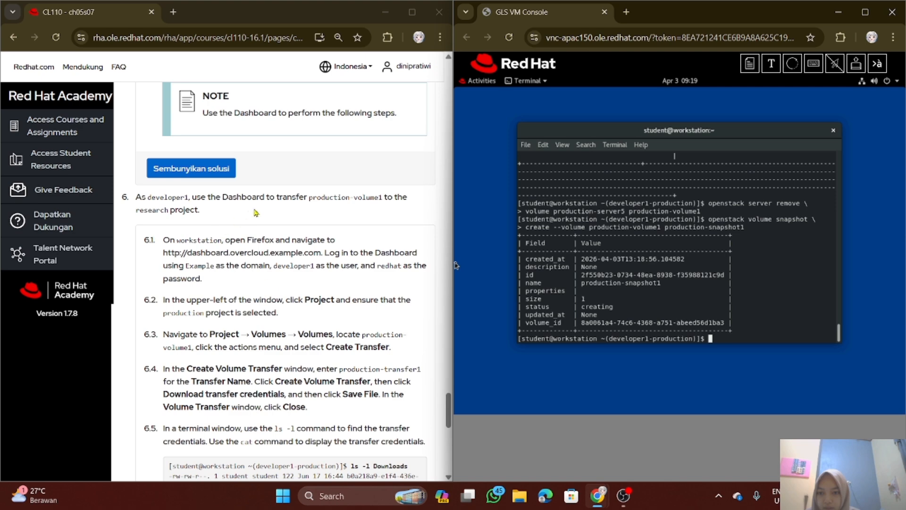
{"action": "scroll", "coordinate": [257, 214], "scroll_direction": "up", "scroll_amount": 1}
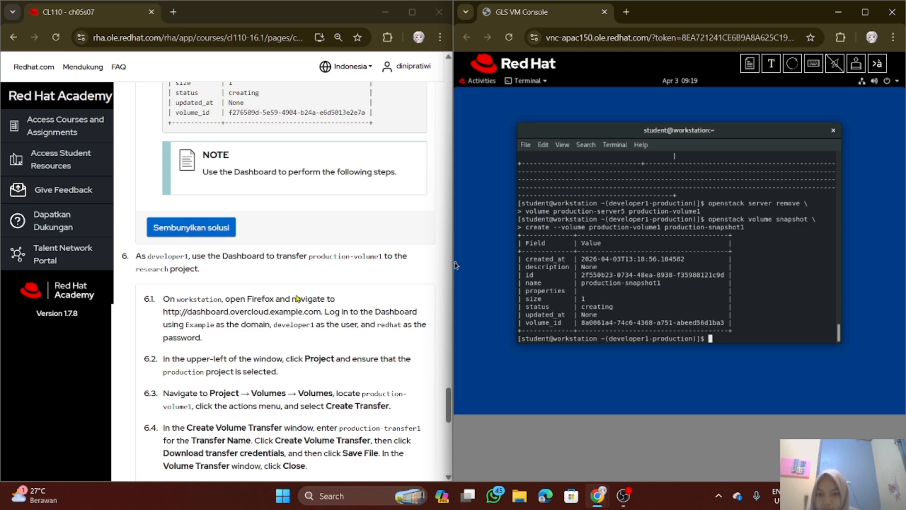
{"action": "scroll", "coordinate": [257, 304], "scroll_direction": "down", "scroll_amount": 1}
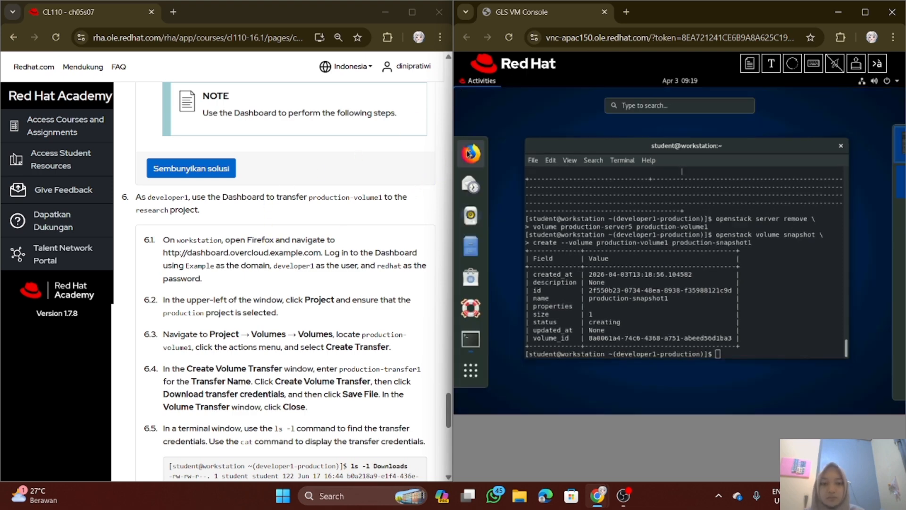
{"action": "left_click", "coordinate": [472, 154]}
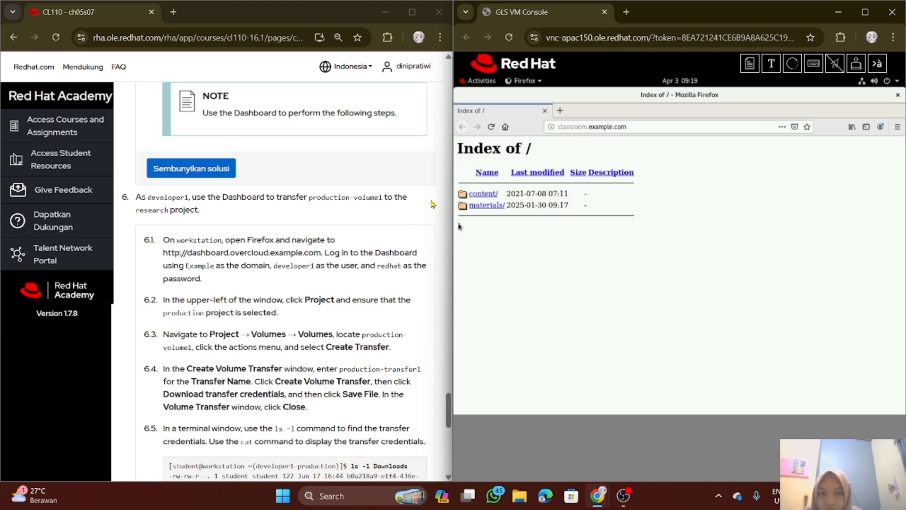
{"action": "left_click", "coordinate": [560, 111]}
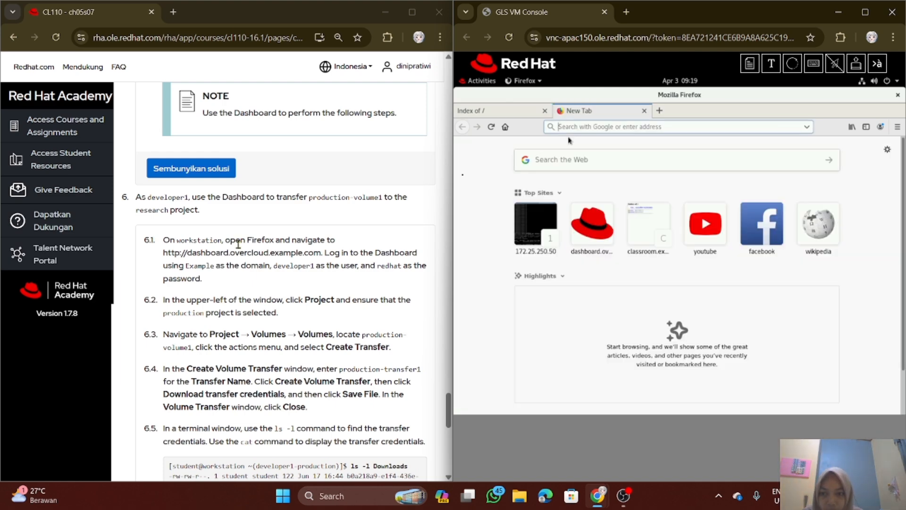
{"action": "type", "text": "http"}
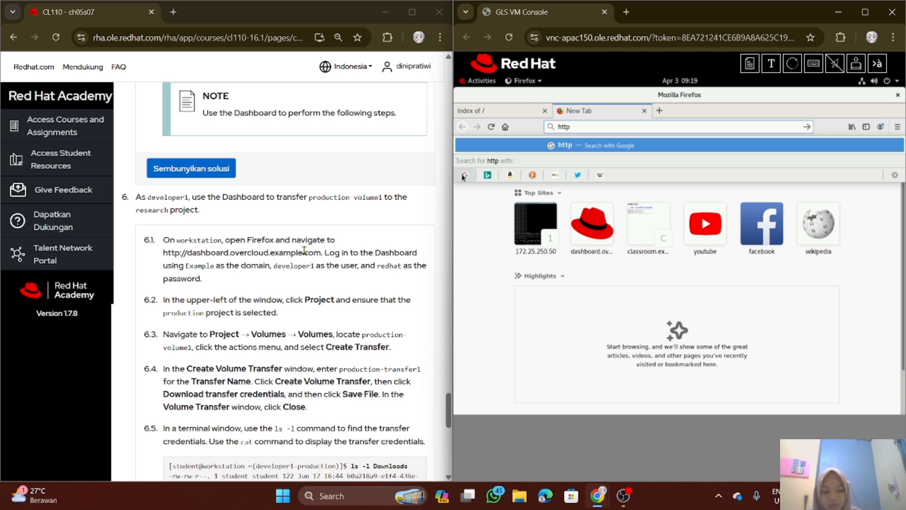
{"action": "type", "text": "://"}
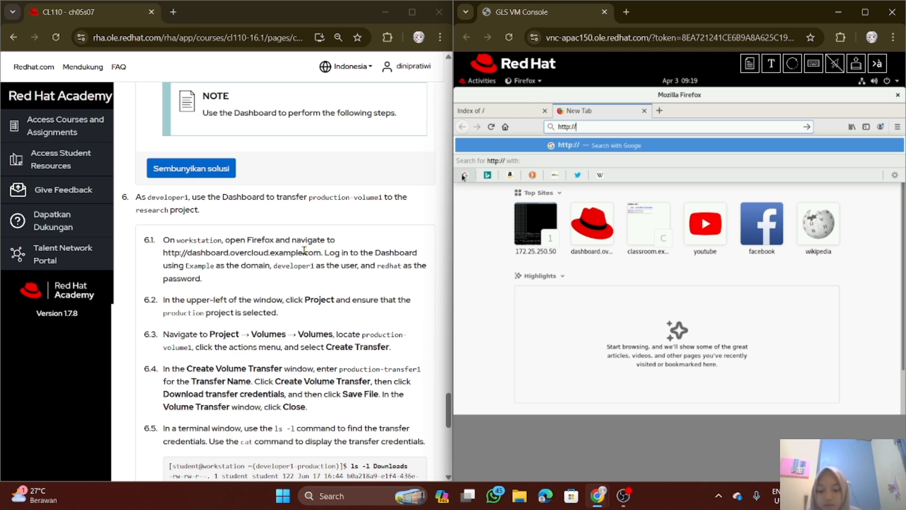
{"action": "type", "text": "dashboard.overcloud.example"}
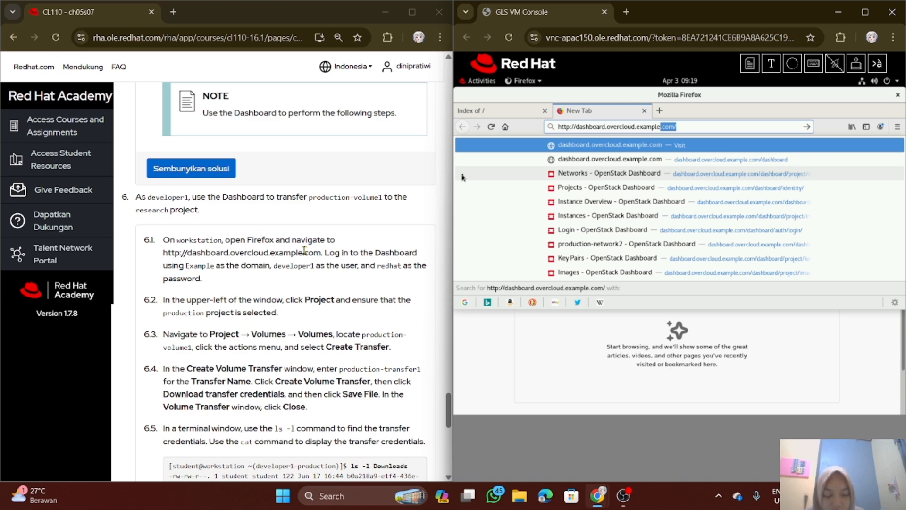
{"action": "key", "text": "Return"}
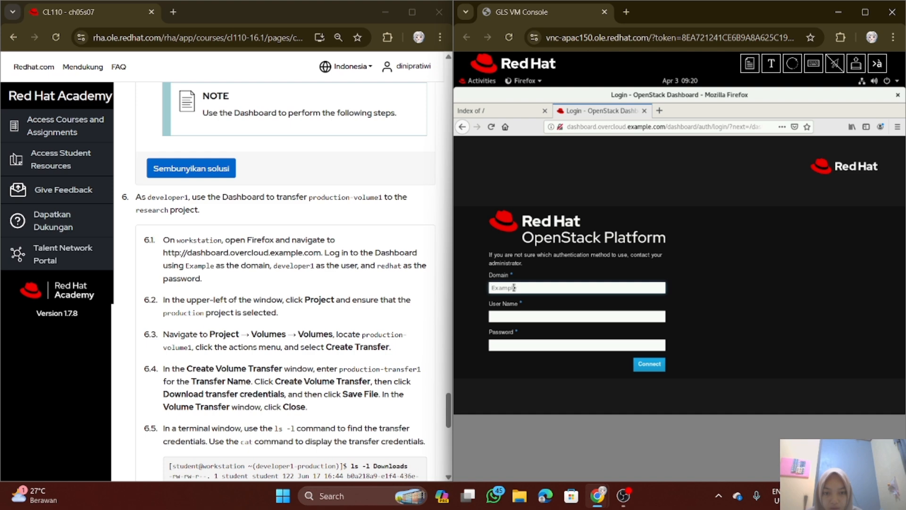
Log in to the OpenStack Dashboard as developer1 in the Example domain, entering the account password
{"action": "left_click", "coordinate": [522, 318]}
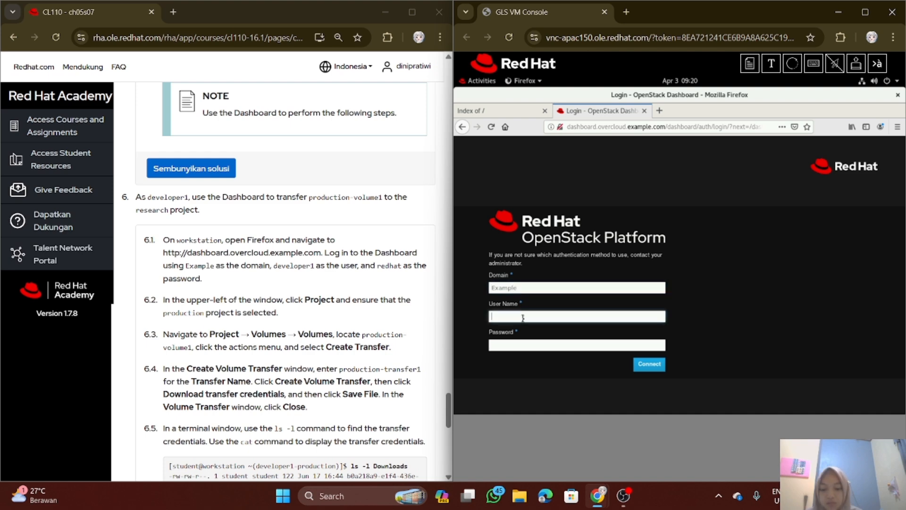
{"action": "type", "text": "developer1"}
{"action": "left_click", "coordinate": [523, 350]}
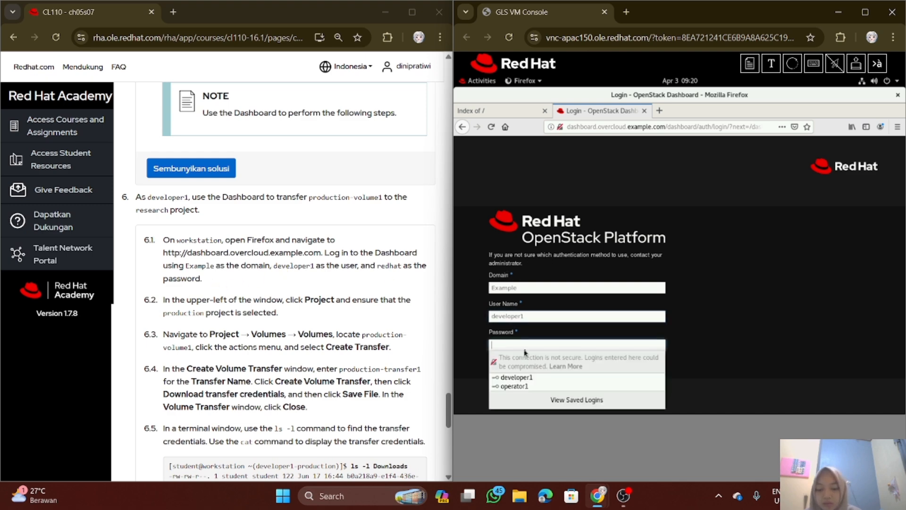
{"action": "type", "text": "re"}
{"action": "key", "text": "Return"}
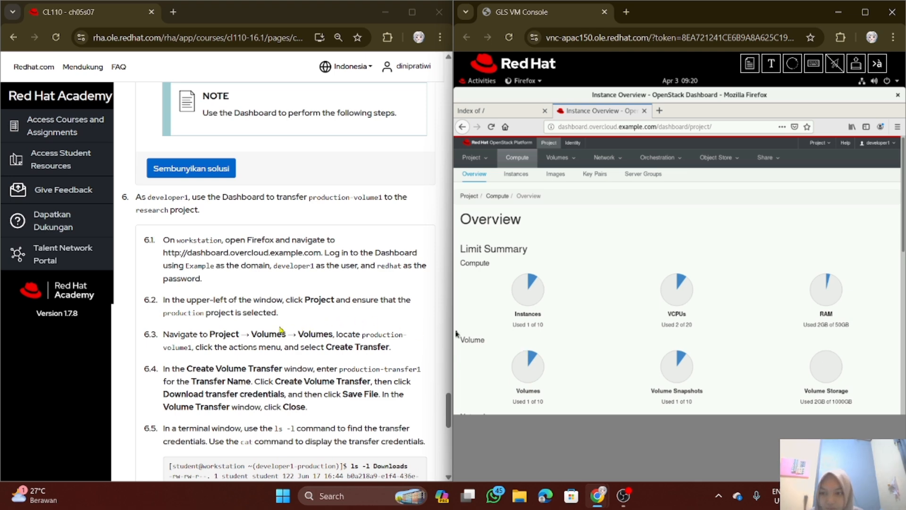
Check in the Dashboard's project list that the production project is selected, as substep 6.2 requires
{"action": "scroll", "coordinate": [250, 296], "scroll_direction": "down", "scroll_amount": 1}
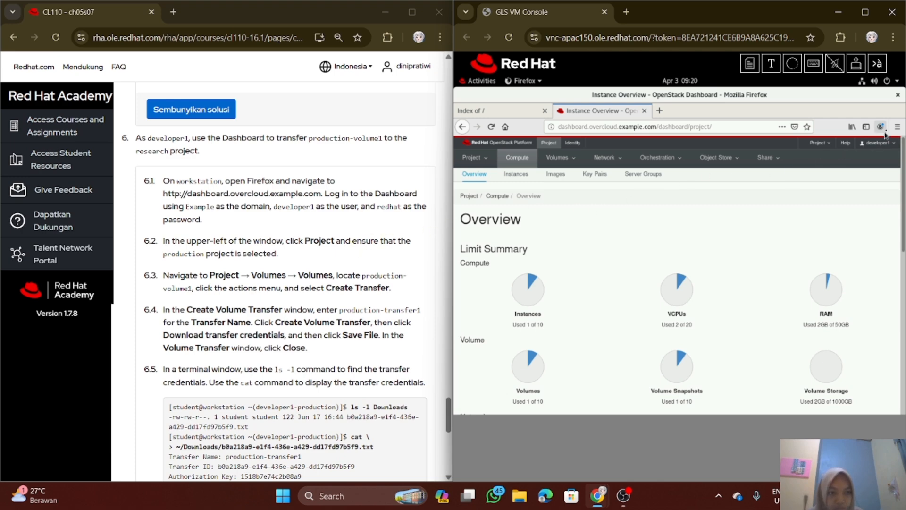
{"action": "left_click", "coordinate": [818, 143]}
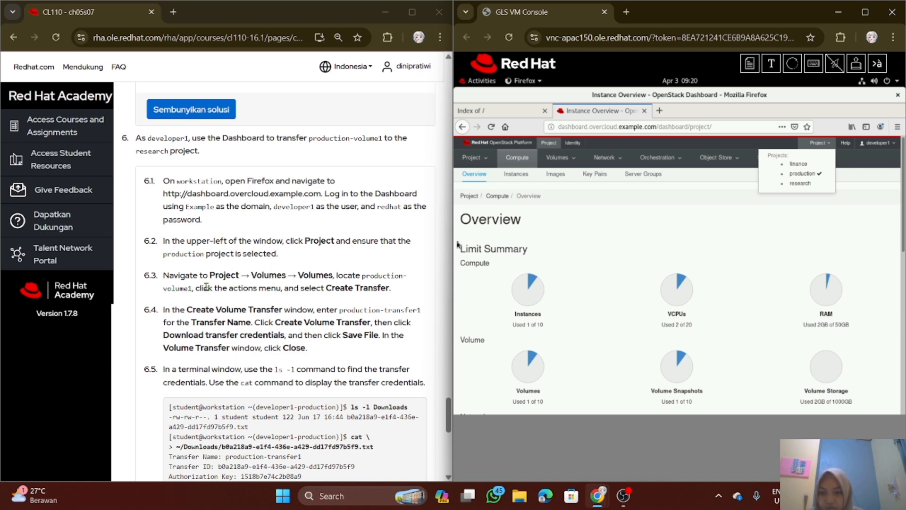
{"action": "left_click", "coordinate": [268, 293]}
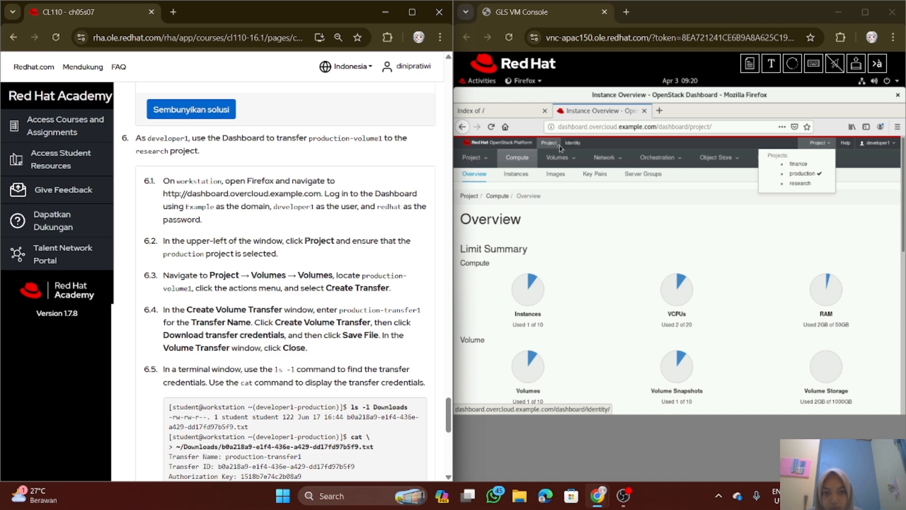
Go to the project's Volumes list and start Create Transfer for production-volume1
{"action": "left_click", "coordinate": [473, 161]}
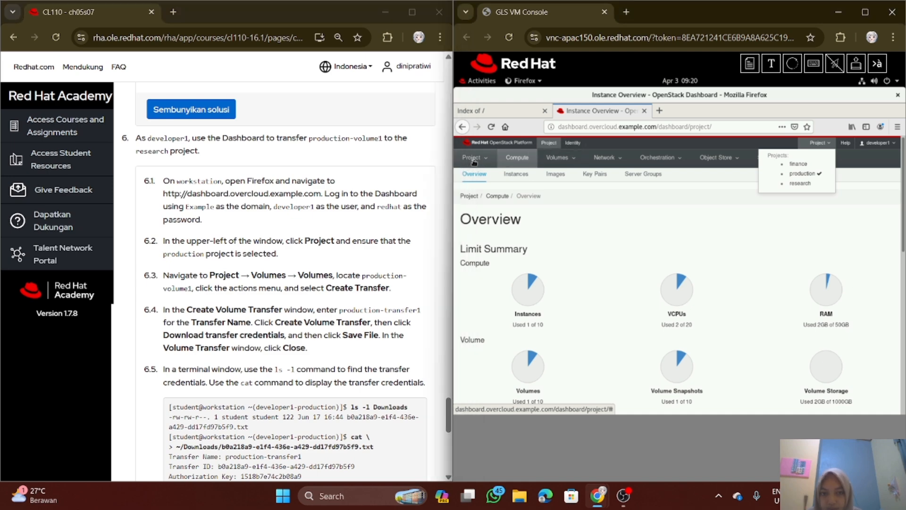
{"action": "left_click", "coordinate": [474, 162]}
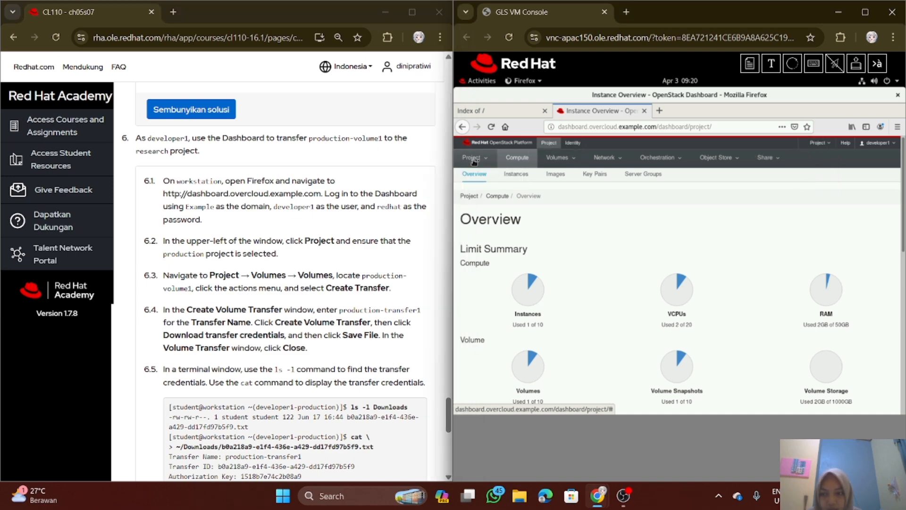
{"action": "left_click", "coordinate": [562, 161]}
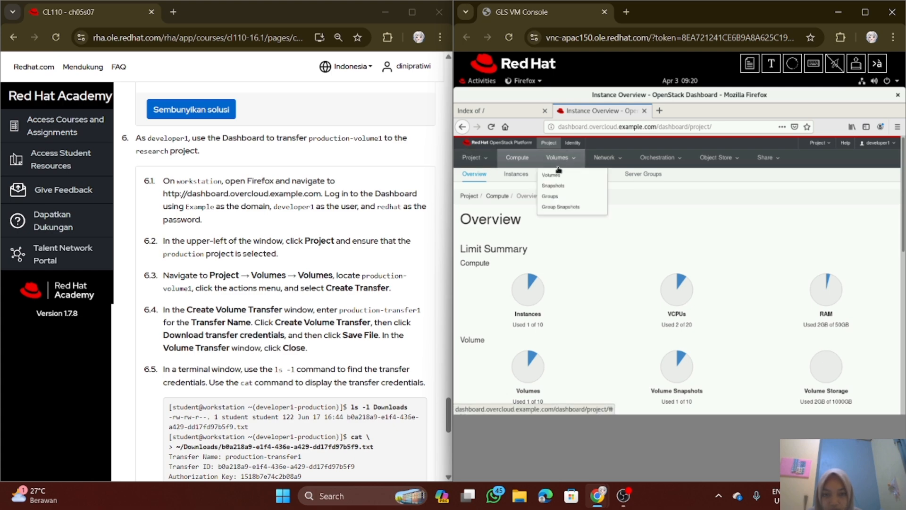
{"action": "left_click", "coordinate": [553, 186]}
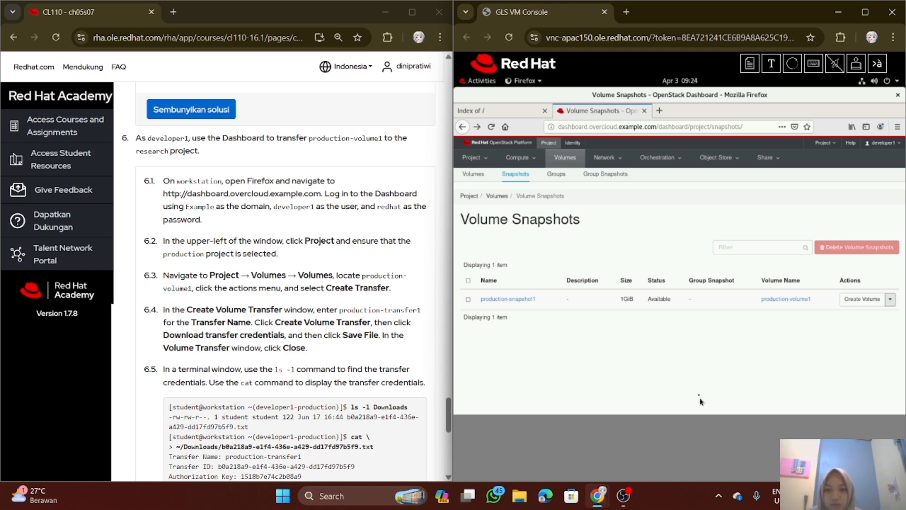
{"action": "left_click", "coordinate": [480, 181]}
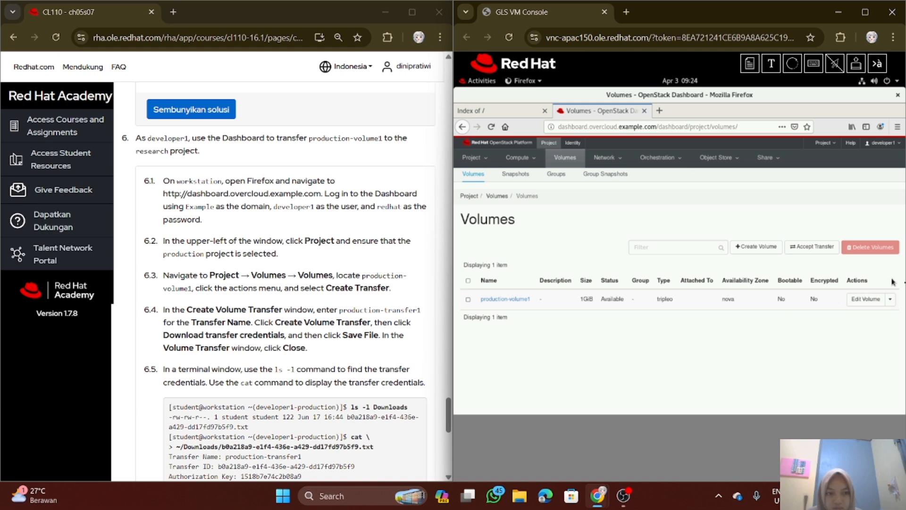
{"action": "left_click", "coordinate": [890, 300]}
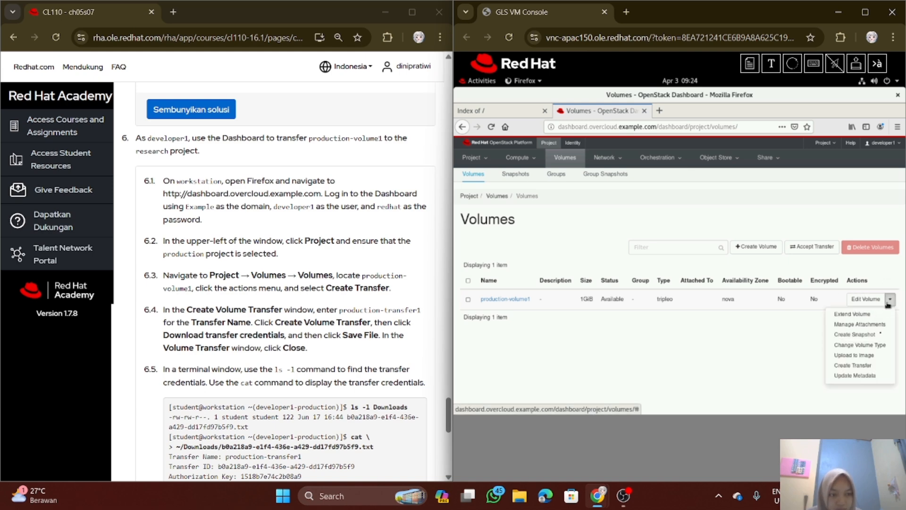
{"action": "left_click", "coordinate": [866, 365]}
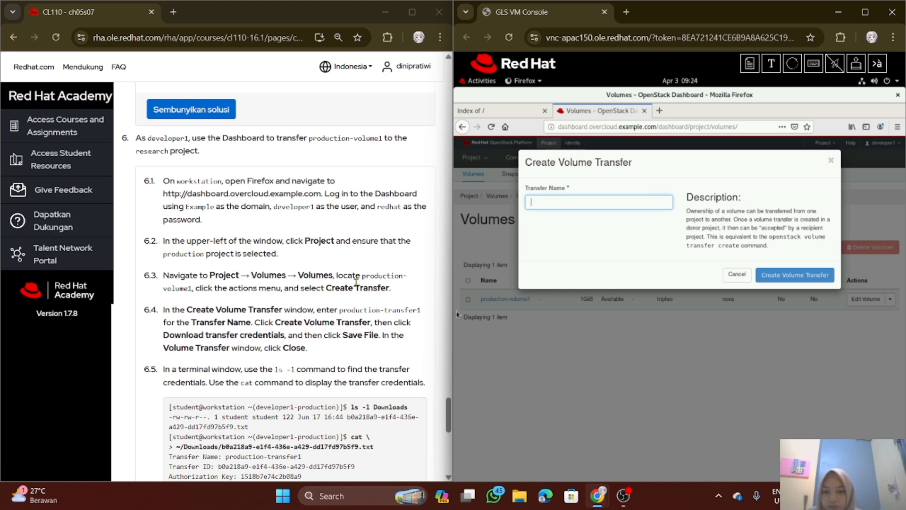
Enter production-transfer1 from substep 6.4 as the transfer name of the volume transfer
{"action": "scroll", "coordinate": [280, 308], "scroll_direction": "down", "scroll_amount": 1}
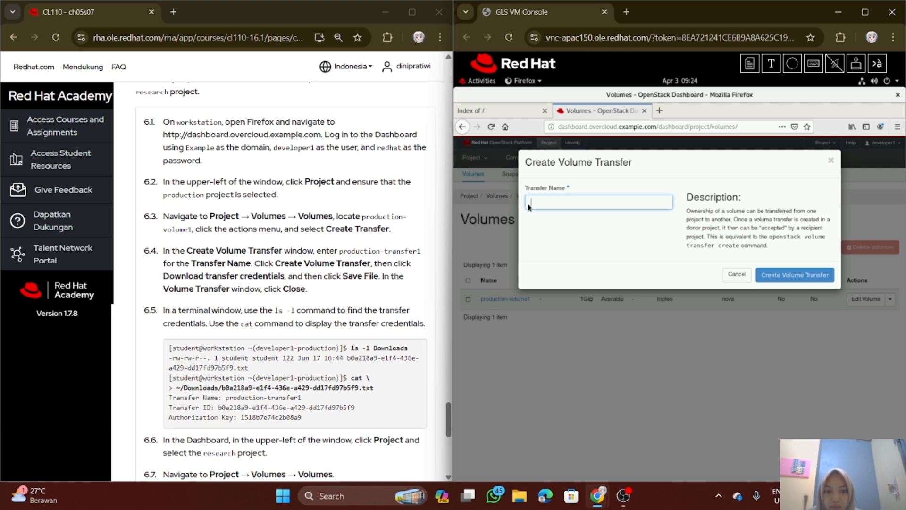
{"action": "type", "text": "p"}
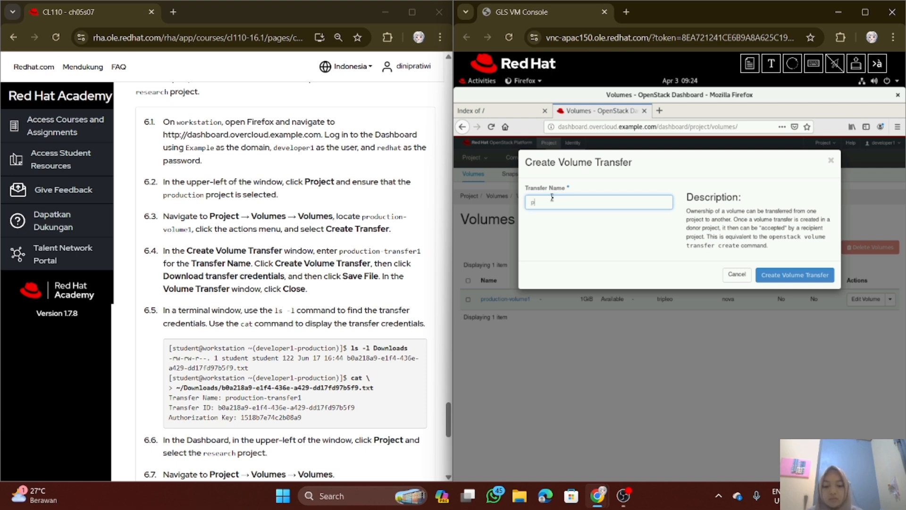
{"action": "type", "text": "roduct"}
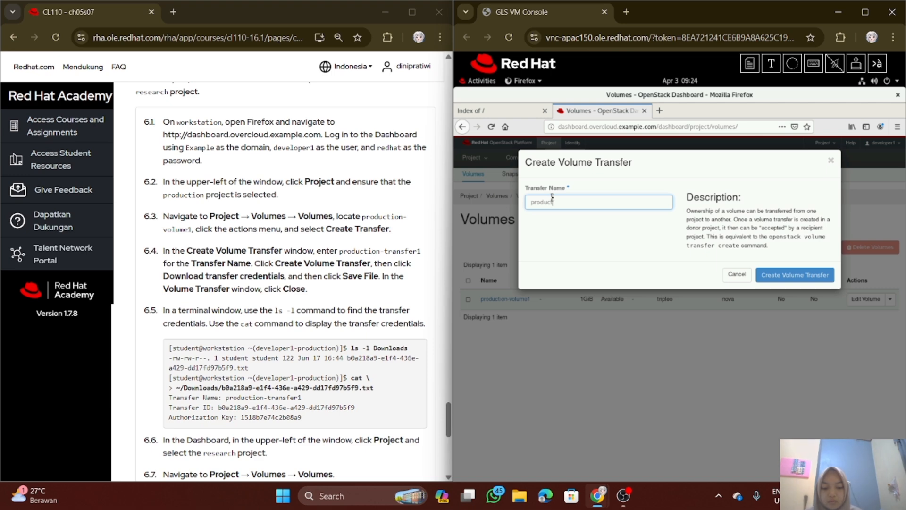
{"action": "type", "text": "io"}
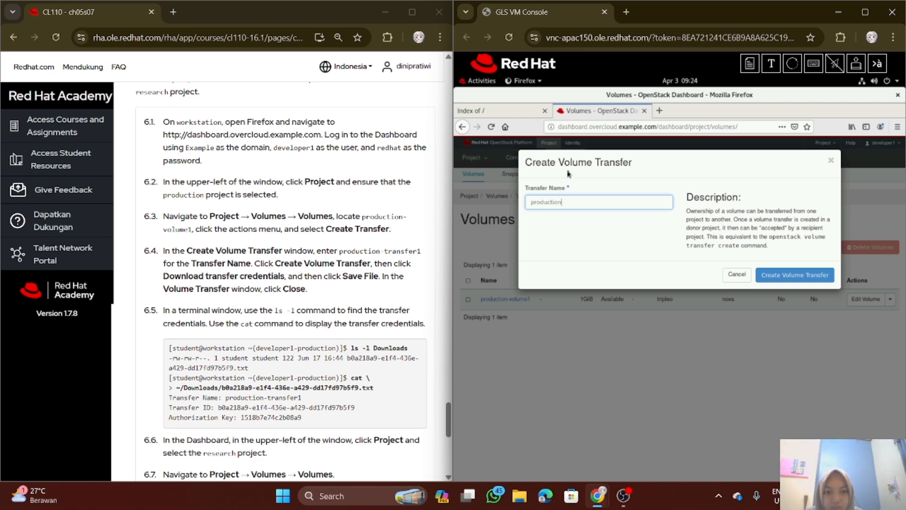
{"action": "type", "text": "n"}
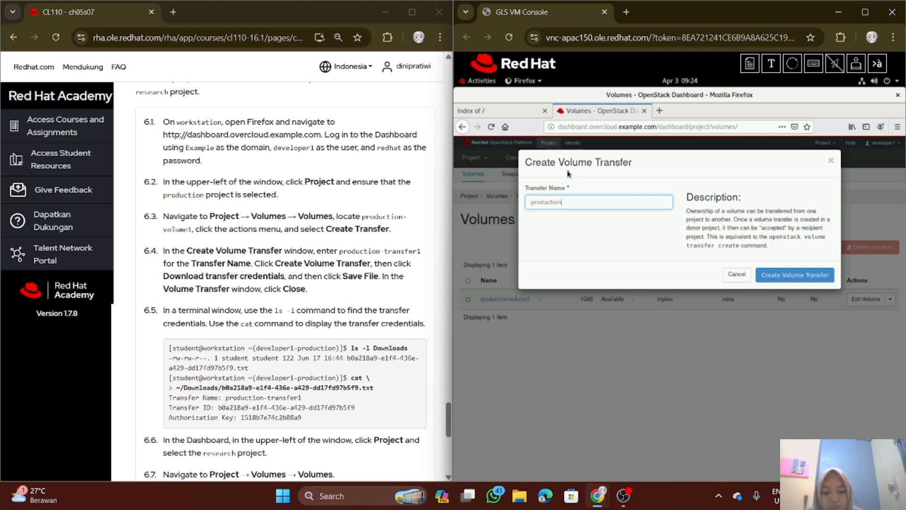
{"action": "type", "text": "-trans"}
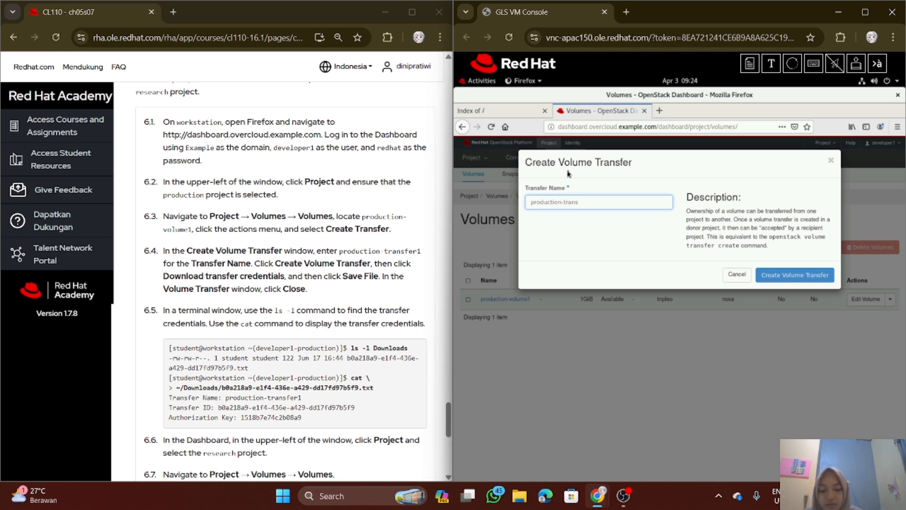
{"action": "type", "text": "fer1"}
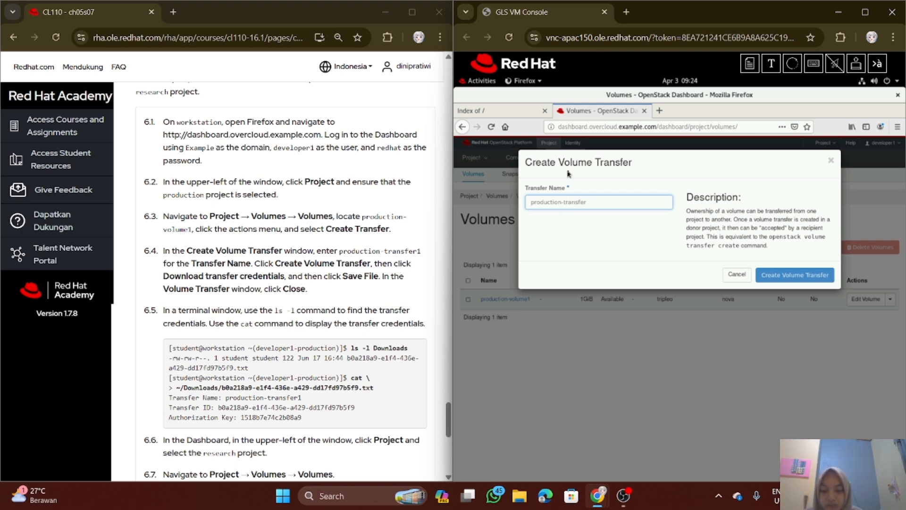
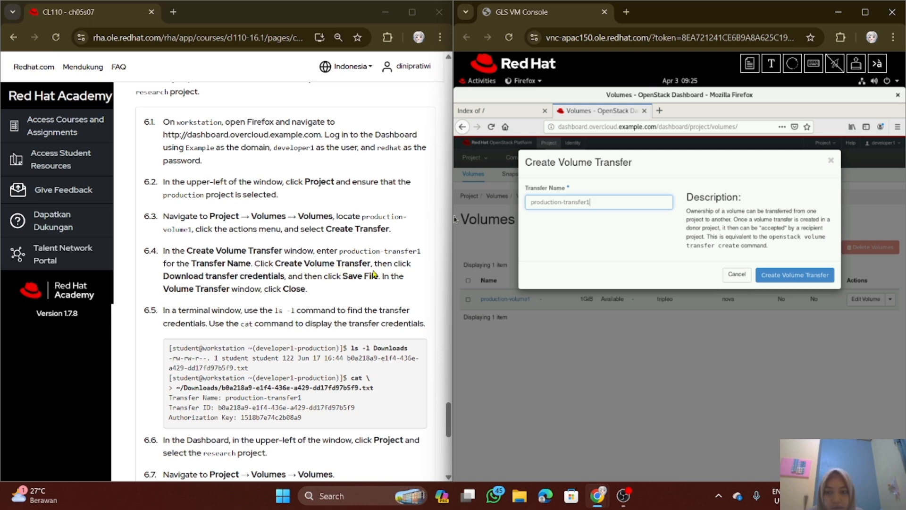
Create the volume transfer and save its downloaded transfer credentials as a file before closing the transfer window
{"action": "left_click", "coordinate": [809, 276]}
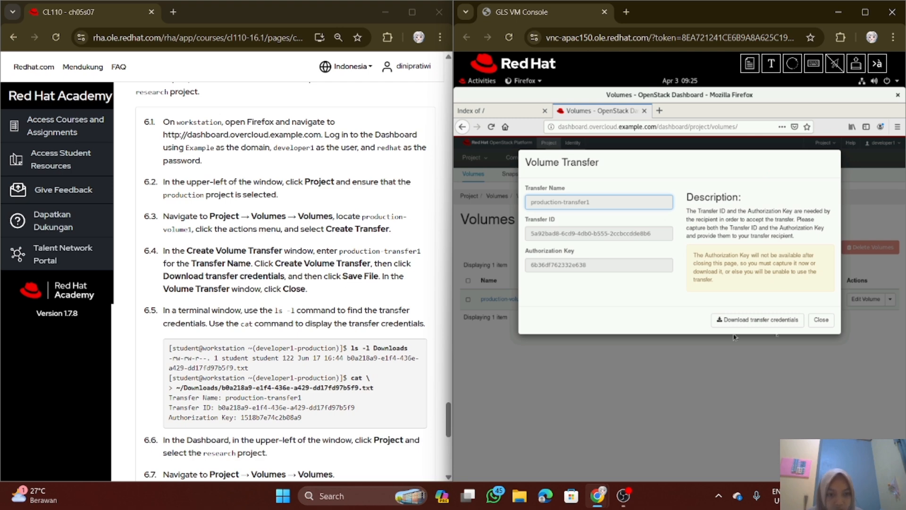
{"action": "left_click", "coordinate": [777, 322]}
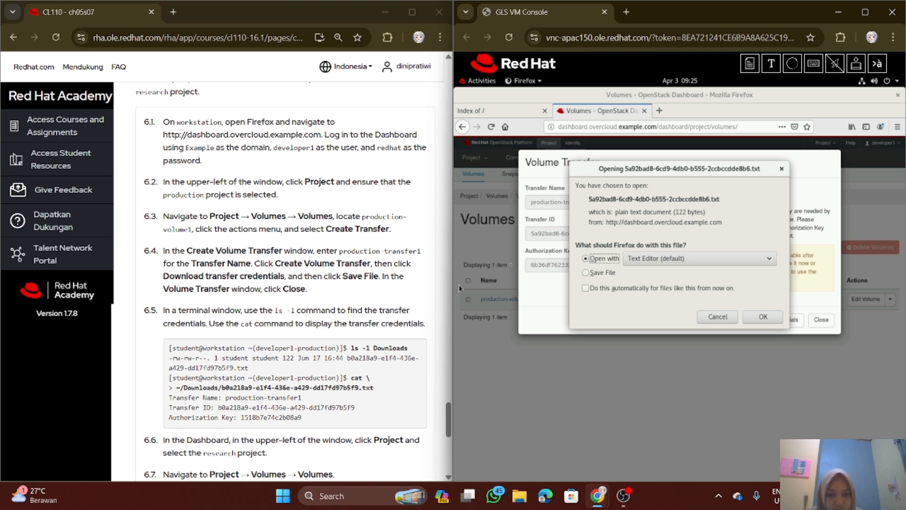
{"action": "left_click", "coordinate": [587, 274]}
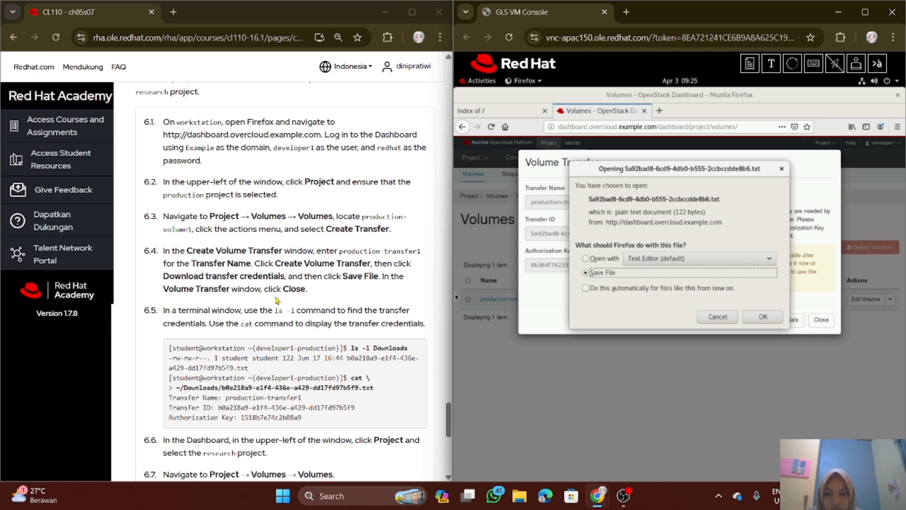
{"action": "left_click", "coordinate": [769, 259]}
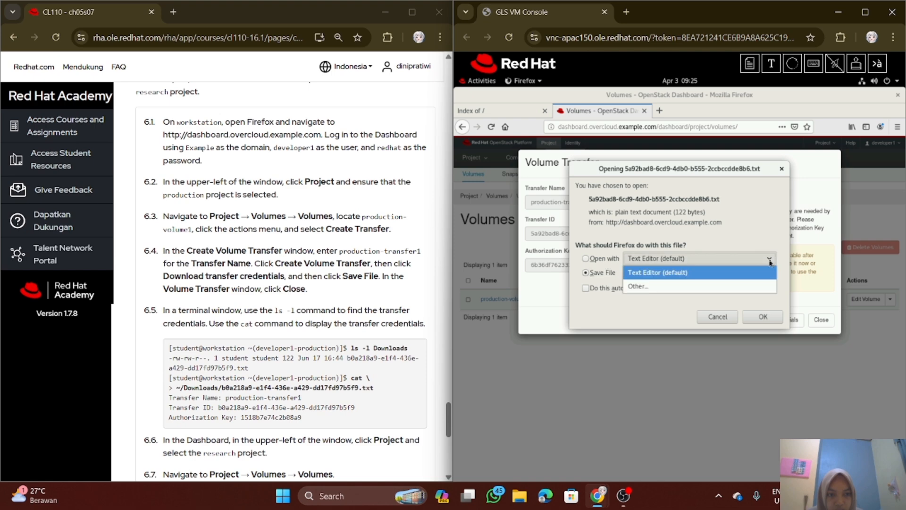
{"action": "left_click", "coordinate": [770, 261]}
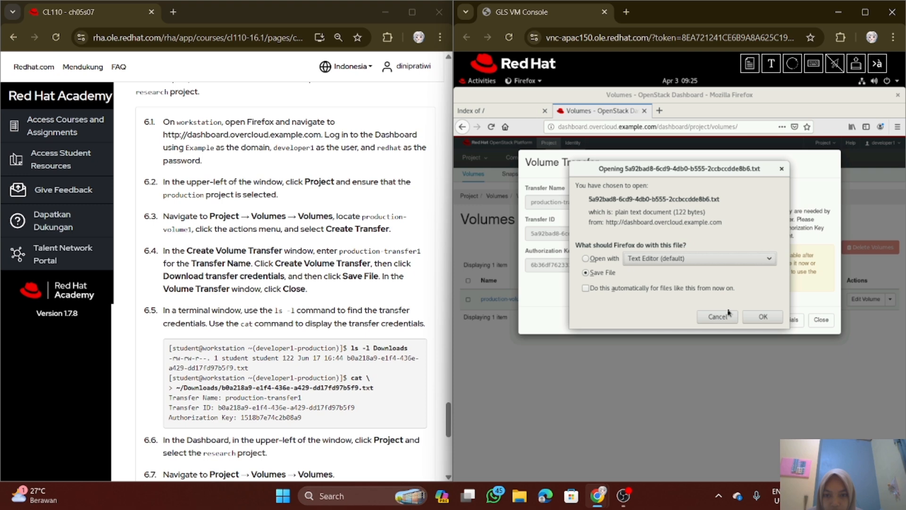
{"action": "left_click", "coordinate": [763, 316]}
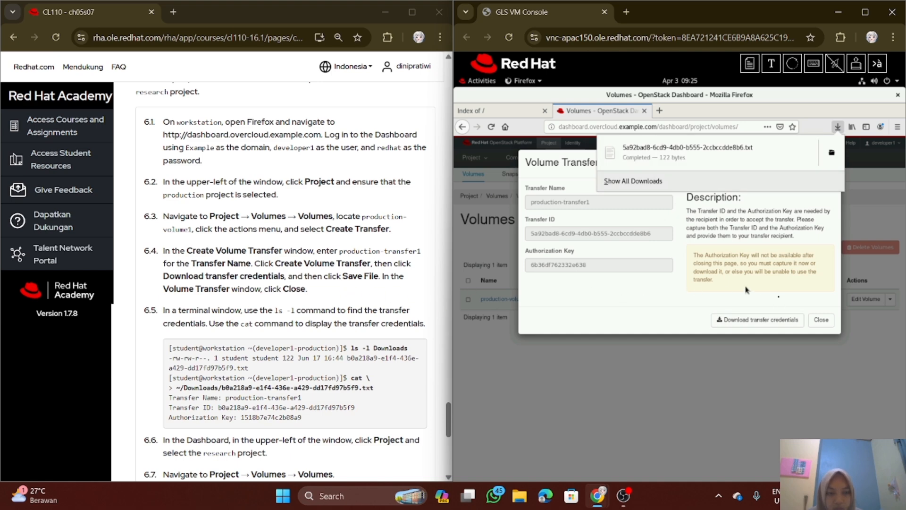
{"action": "left_click", "coordinate": [821, 320]}
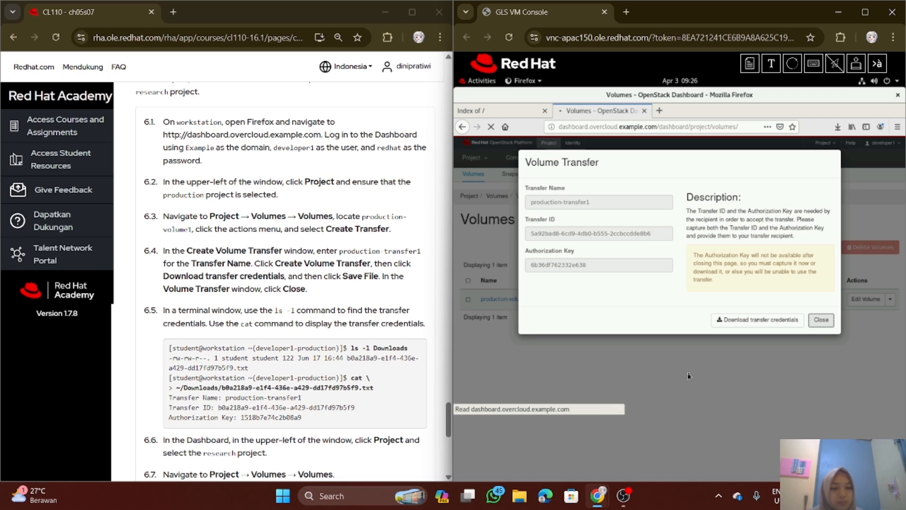
Switch to the terminal and run ls -l Downloads to find the transfer credentials file for substep 6.5
{"action": "scroll", "coordinate": [425, 365], "scroll_direction": "down", "scroll_amount": 1}
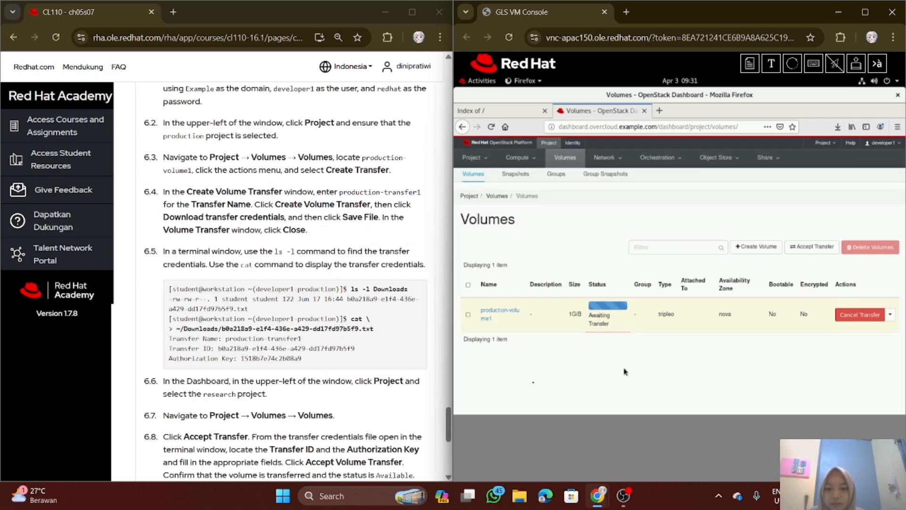
{"action": "scroll", "coordinate": [368, 367], "scroll_direction": "down", "scroll_amount": 1}
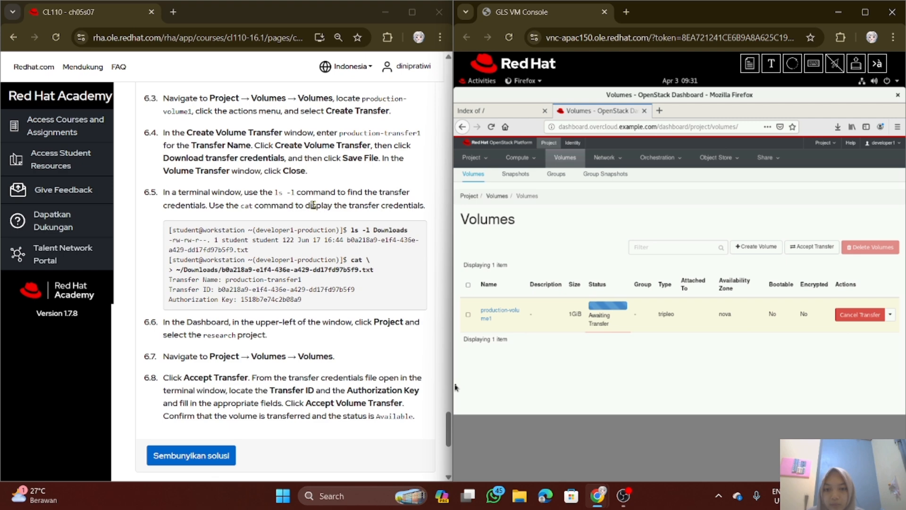
{"action": "left_click", "coordinate": [472, 84]}
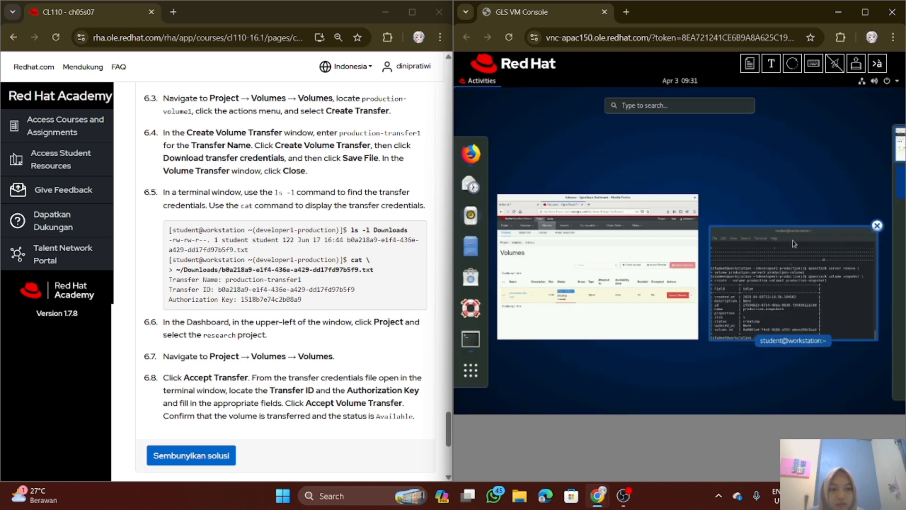
{"action": "left_click", "coordinate": [806, 295]}
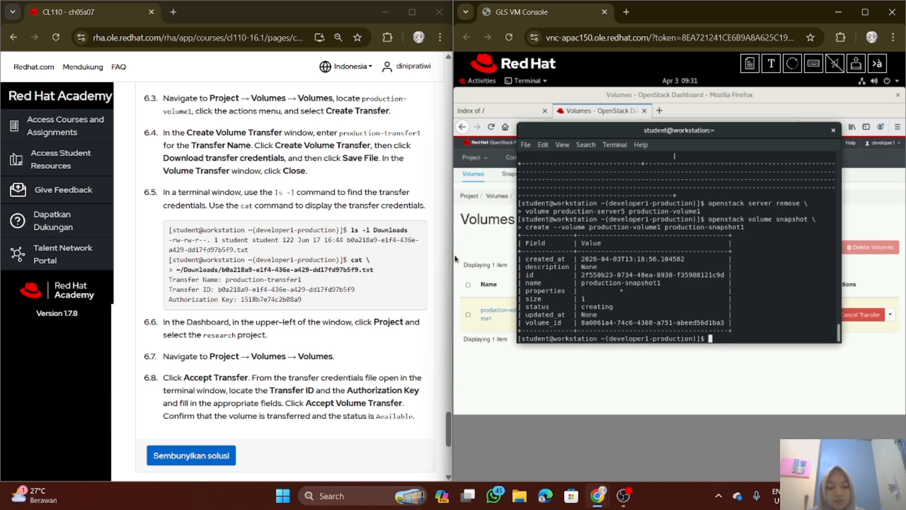
{"action": "type", "text": "l"}
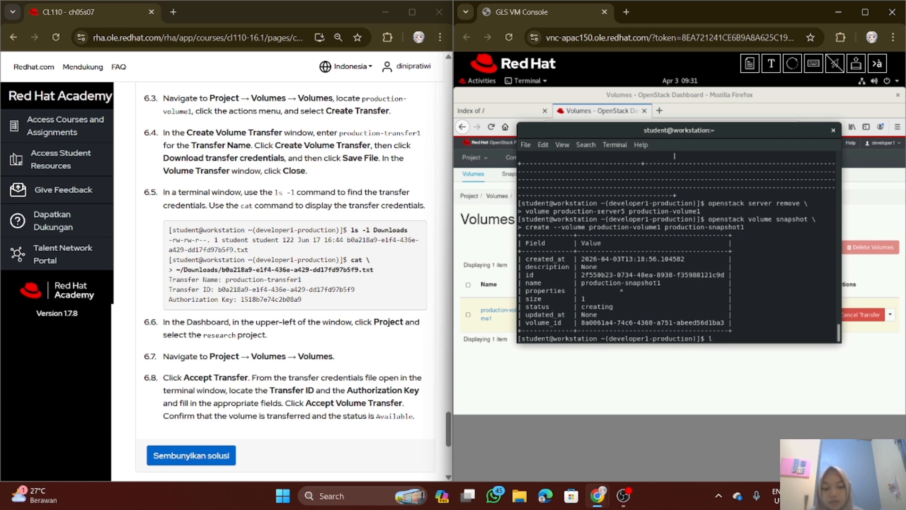
{"action": "type", "text": "s -l Download"}
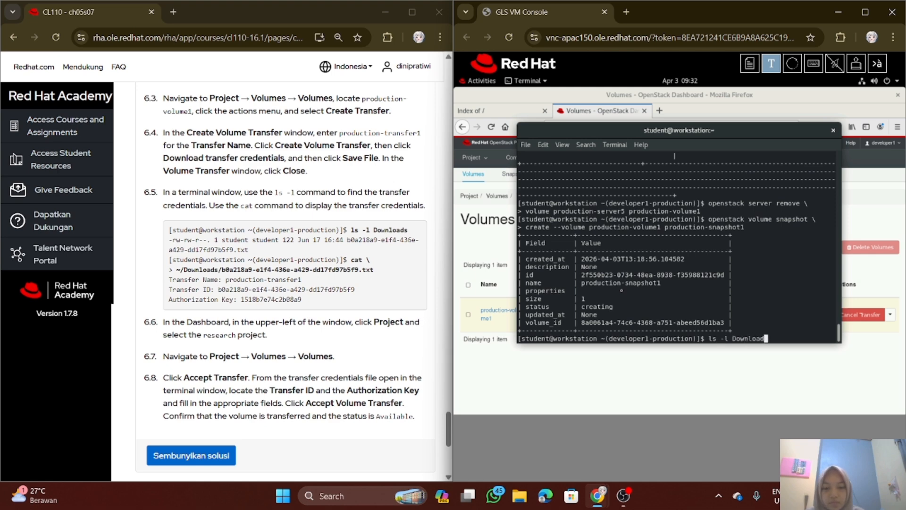
{"action": "type", "text": "s"}
{"action": "key", "text": "Return"}
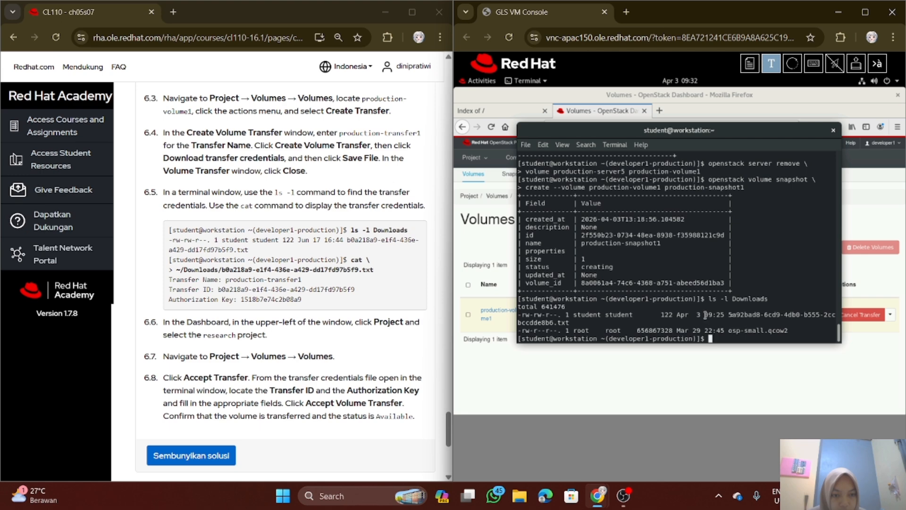
Return to the OpenStack Dashboard in Firefox and set research as the active project
{"action": "scroll", "coordinate": [358, 291], "scroll_direction": "down", "scroll_amount": 1}
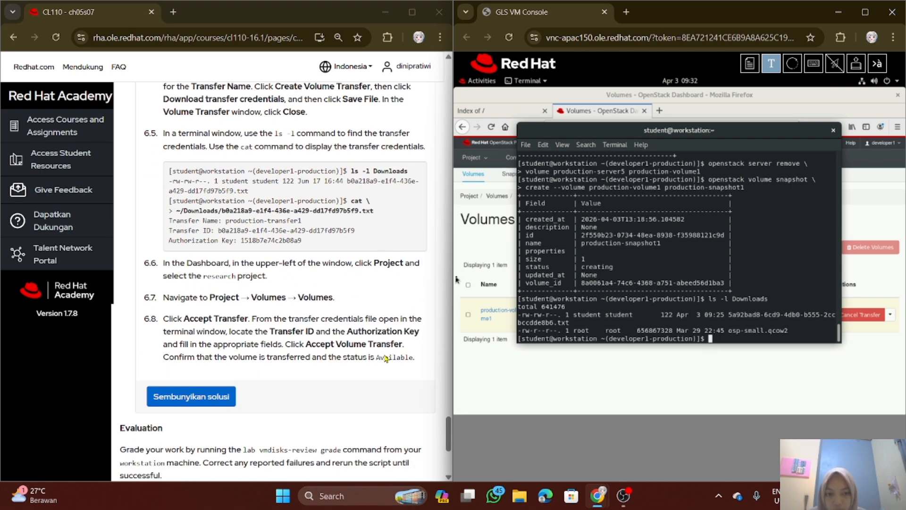
{"action": "left_click_drag", "start_coordinate": [475, 185], "coordinate": [481, 159]}
{"action": "left_click", "coordinate": [482, 82]}
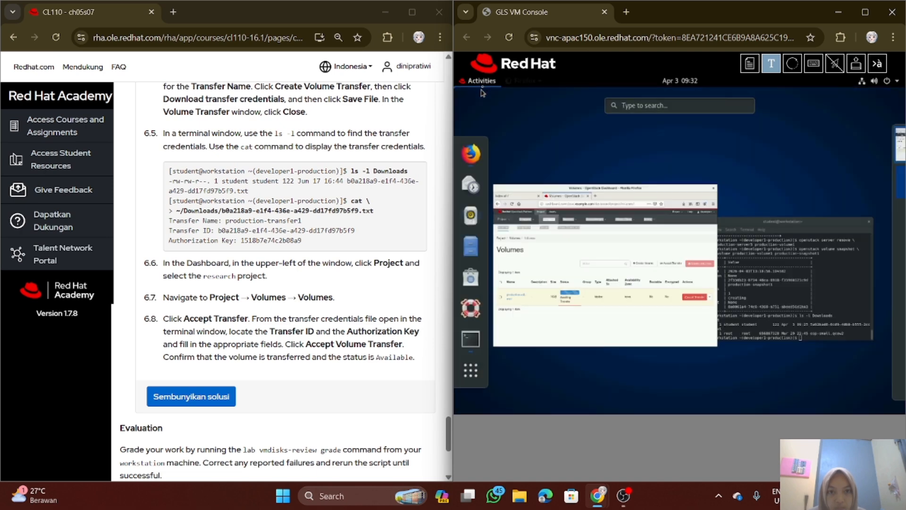
{"action": "left_click", "coordinate": [584, 309]}
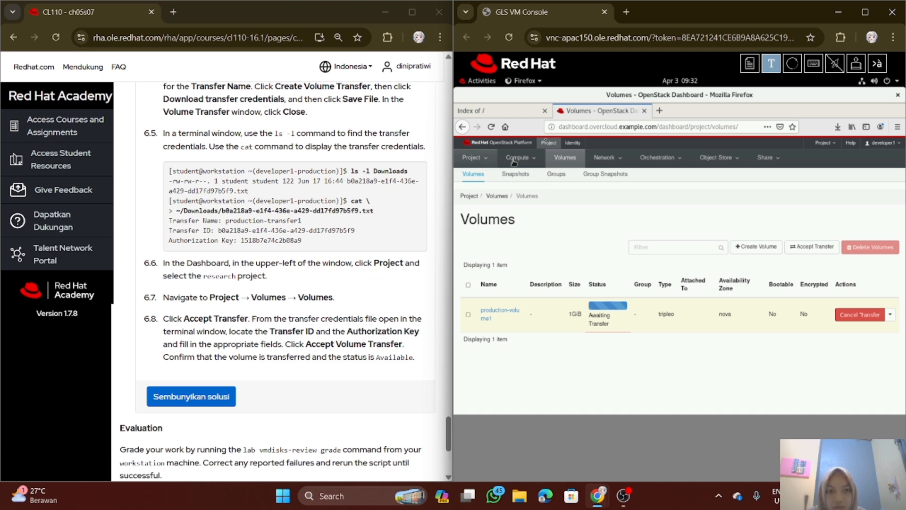
{"action": "left_click", "coordinate": [572, 143]}
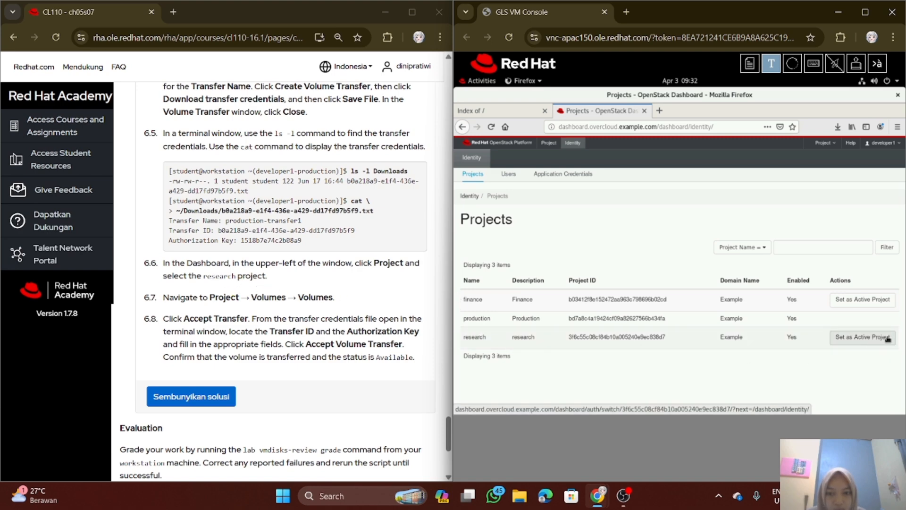
{"action": "left_click", "coordinate": [873, 338]}
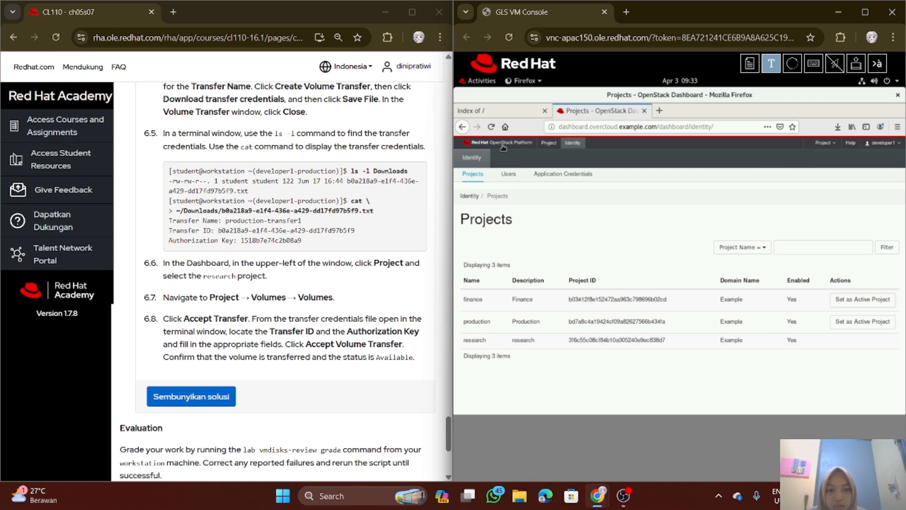
Go to the research project's Volumes list and start Accept Transfer
{"action": "left_click", "coordinate": [553, 145]}
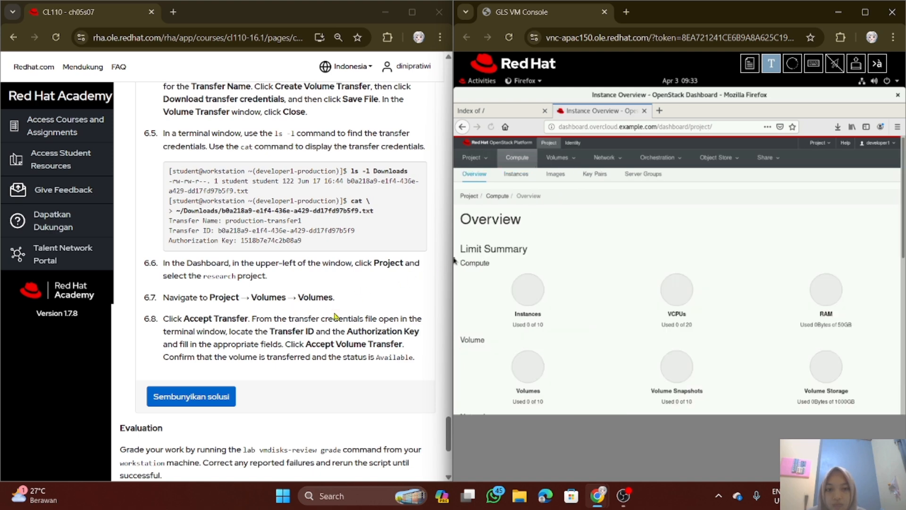
{"action": "left_click", "coordinate": [557, 161]}
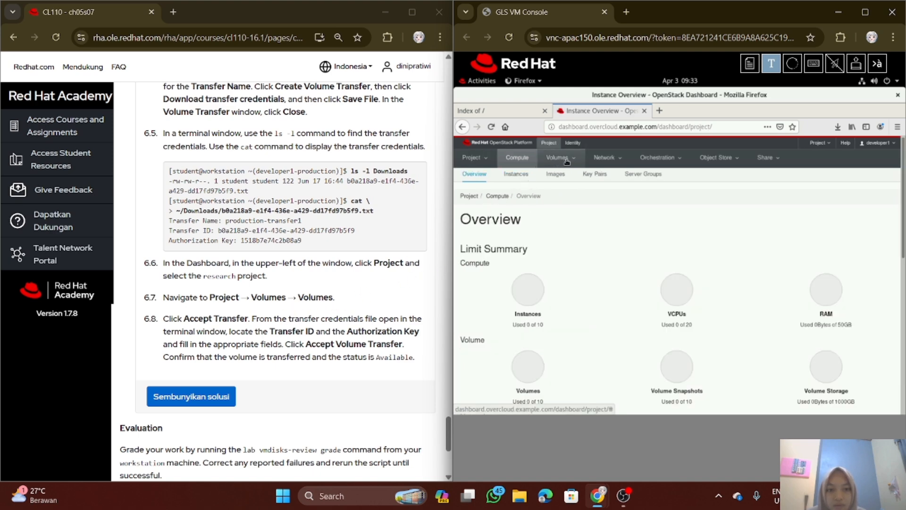
{"action": "left_click", "coordinate": [561, 176]}
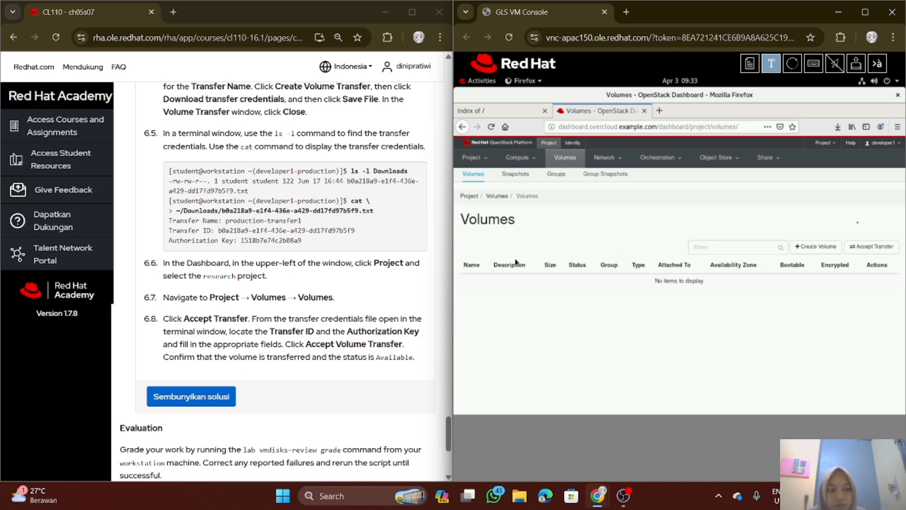
{"action": "left_click", "coordinate": [864, 250]}
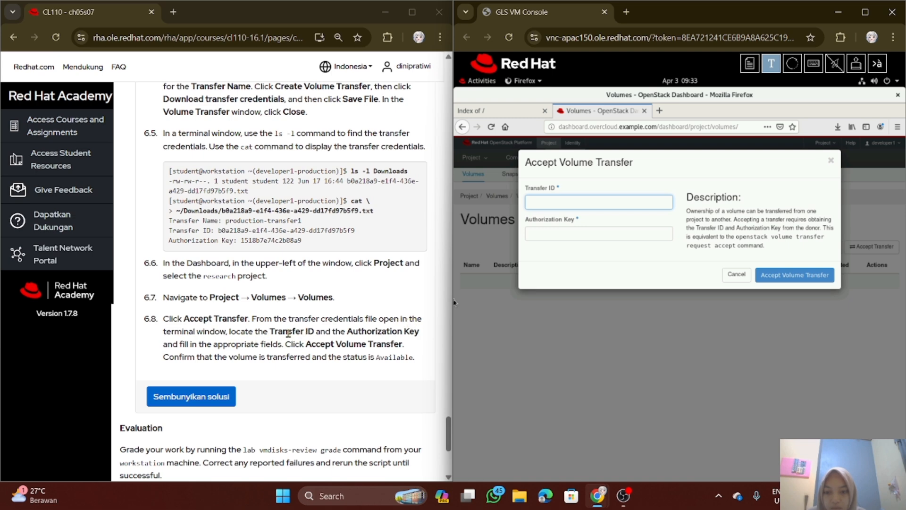
Copy the transfer ID from the credentials file name in the terminal, excluding .txt, and return to the Dashboard's Accept Volume Transfer form
{"action": "left_click", "coordinate": [481, 79]}
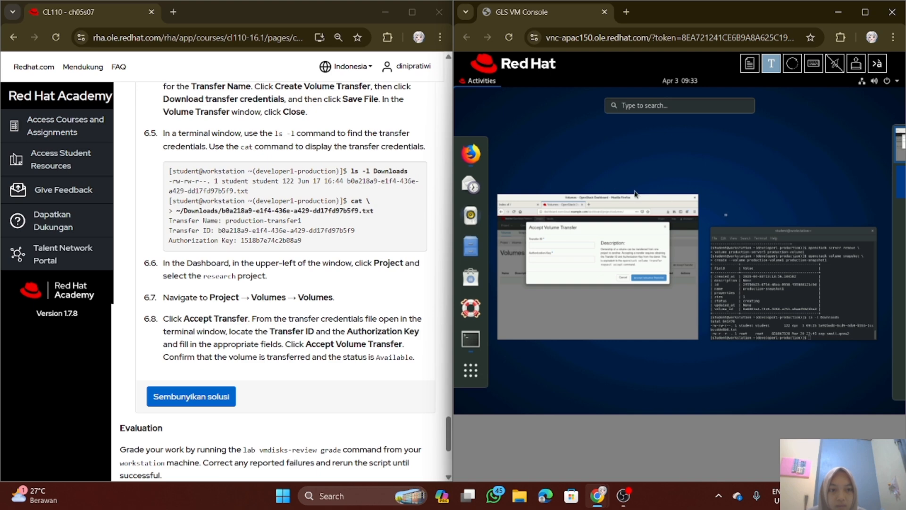
{"action": "left_click", "coordinate": [756, 279]}
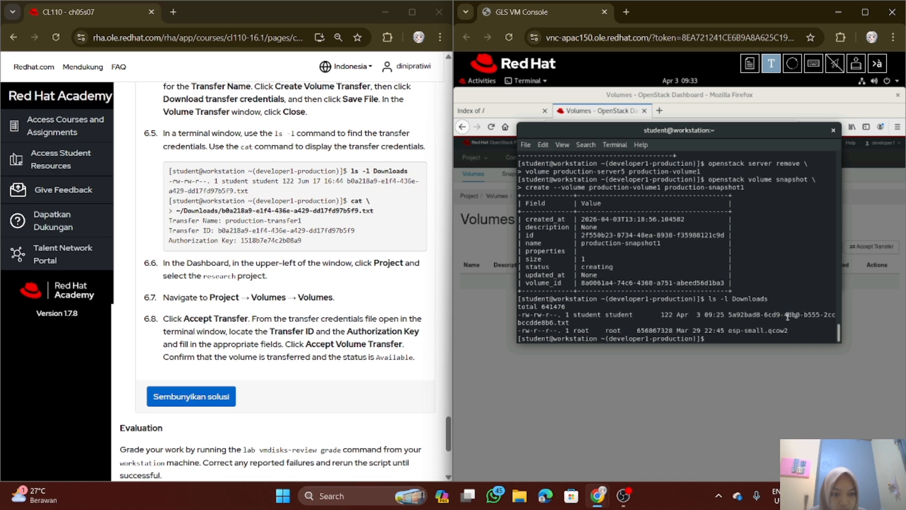
{"action": "left_click_drag", "start_coordinate": [726, 314], "coordinate": [726, 322]}
{"action": "left_click", "coordinate": [730, 312]}
{"action": "left_click_drag", "start_coordinate": [659, 321], "coordinate": [547, 323]}
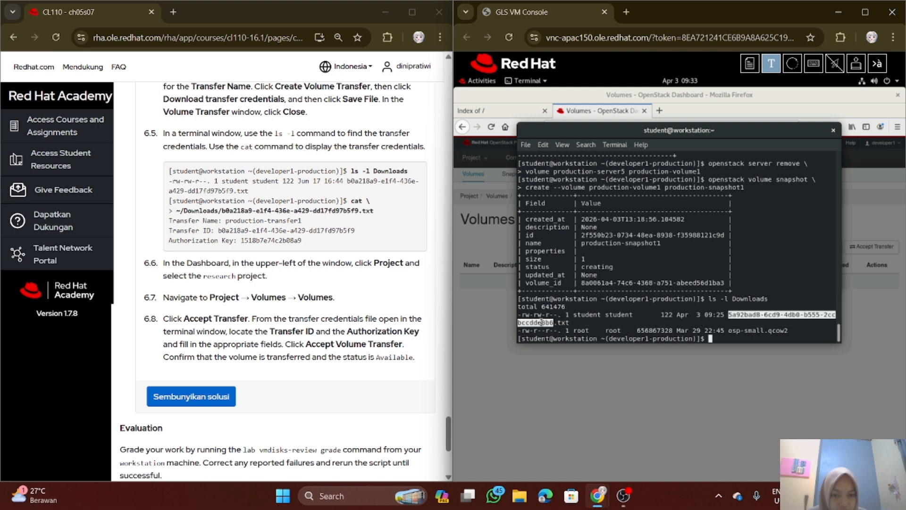
{"action": "left_click_drag", "start_coordinate": [541, 323], "coordinate": [548, 325]}
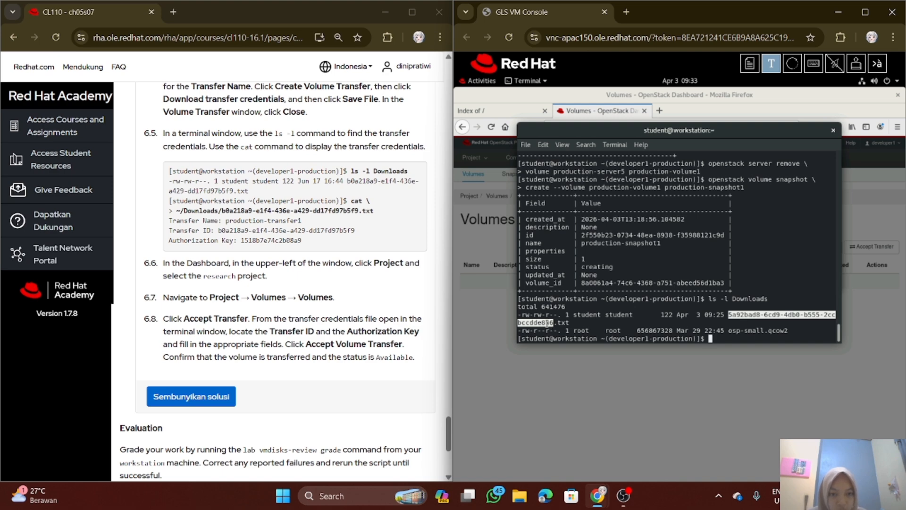
{"action": "right_click", "coordinate": [527, 321]}
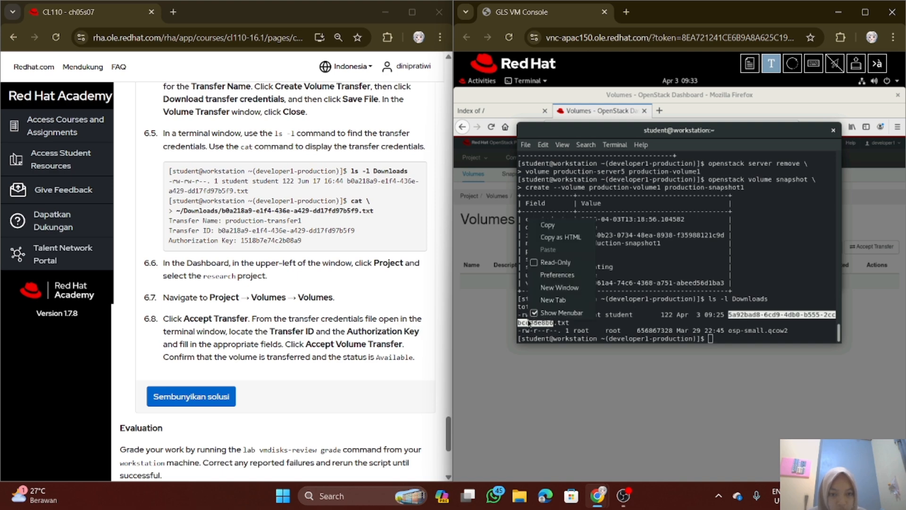
{"action": "left_click", "coordinate": [560, 225]}
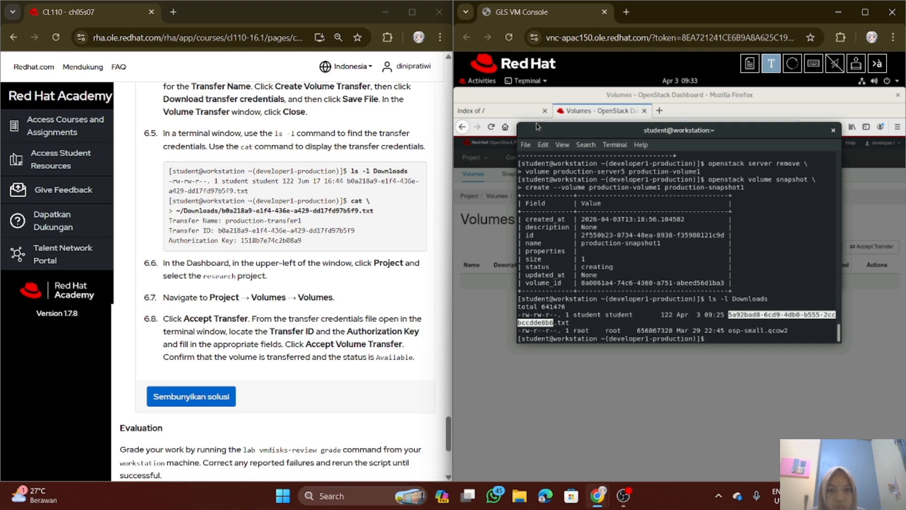
{"action": "left_click", "coordinate": [480, 80]}
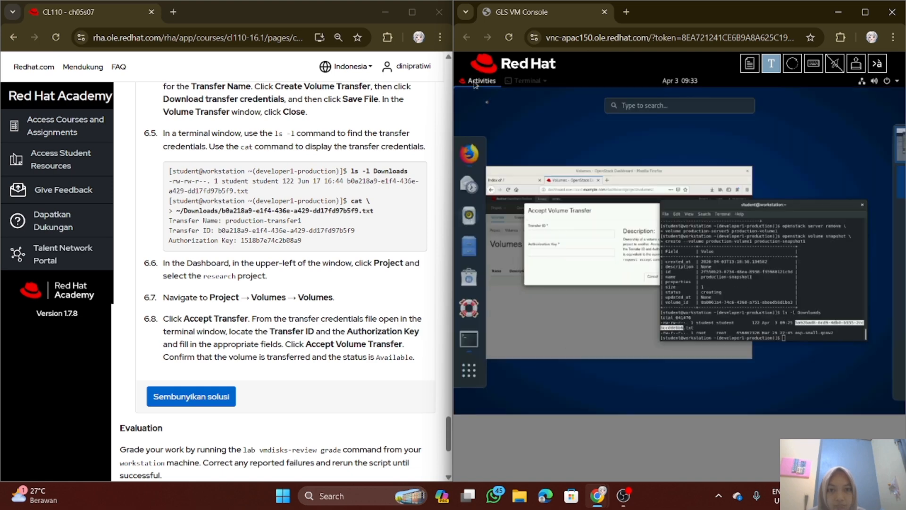
{"action": "left_click", "coordinate": [555, 249]}
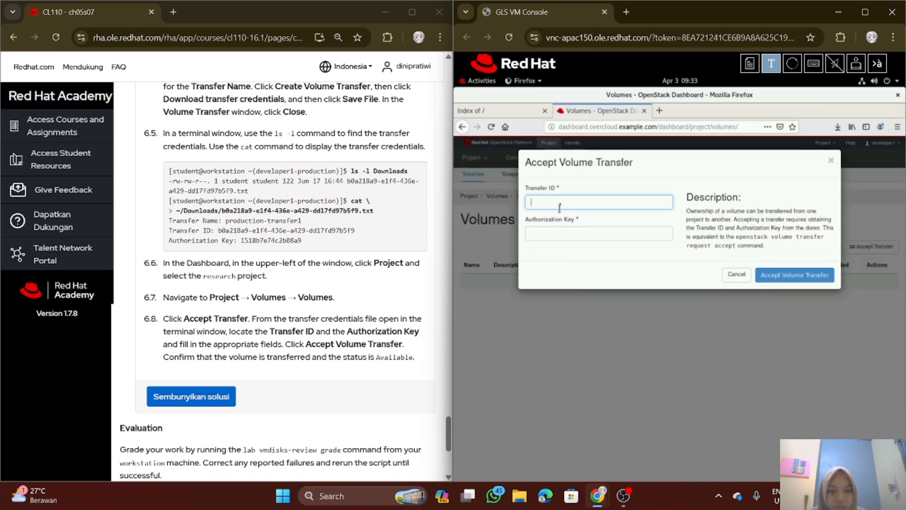
Try to paste the copied transfer ID into the Accept Volume Transfer form
{"action": "type", "text": "openstack volume snapshot \\"}
{"action": "key", "text": "Return"}
{"action": "type", "text": "> cre"}
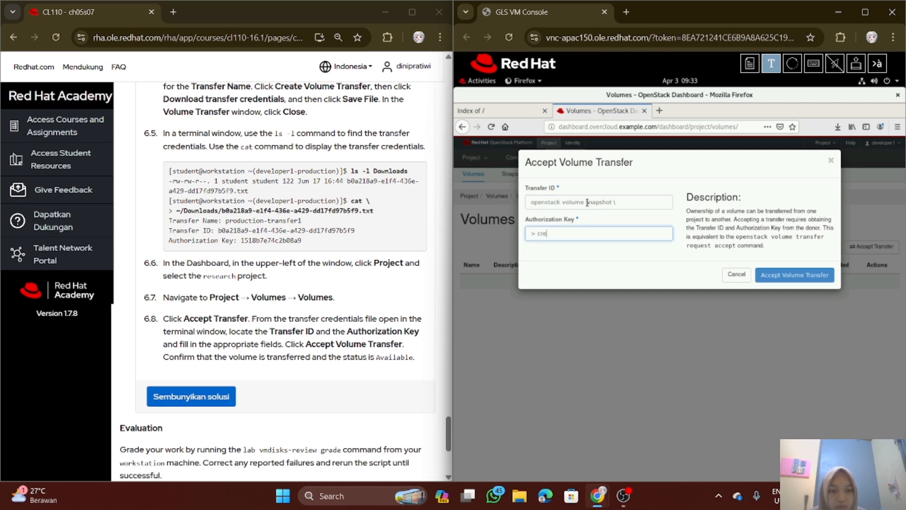
{"action": "type", "text": "ate --volum"}
{"action": "left_click", "coordinate": [620, 206]}
{"action": "type", "text": "ctionsna"}
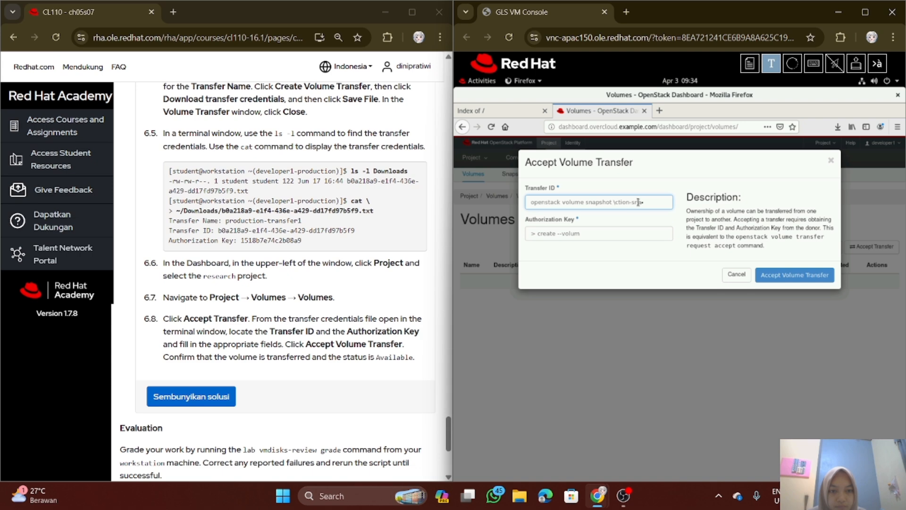
Clear the wrongly pasted command text from the Transfer ID field
{"action": "left_click_drag", "start_coordinate": [653, 202], "coordinate": [631, 202]}
{"action": "key", "text": "BackSpace"}
{"action": "key", "text": "BackSpace"}
{"action": "key", "text": "BackSpace"}
{"action": "key", "text": "BackSpace"}
{"action": "key", "text": "BackSpace"}
{"action": "key", "text": "BackSpace"}
{"action": "key", "text": "BackSpace"}
{"action": "key", "text": "BackSpace"}
{"action": "key", "text": "BackSpace"}
{"action": "key", "text": "BackSpace"}
{"action": "key", "text": "BackSpace"}
{"action": "key", "text": "BackSpace"}
{"action": "key", "text": "BackSpace"}
{"action": "key", "text": "BackSpace"}
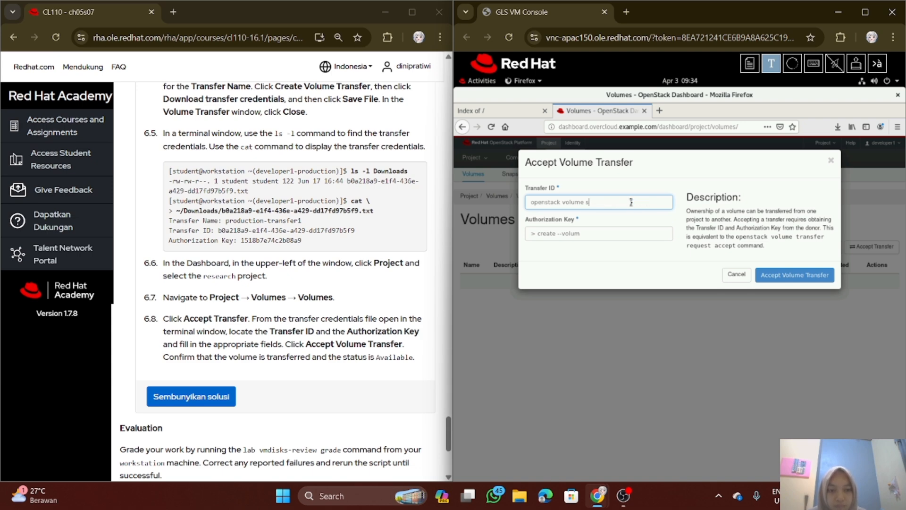
{"action": "key", "text": "BackSpace"}
{"action": "key", "text": "BackSpace"}
{"action": "key", "text": "BackSpace"}
{"action": "key", "text": "BackSpace"}
{"action": "key", "text": "BackSpace"}
{"action": "key", "text": "BackSpace"}
{"action": "key", "text": "BackSpace"}
{"action": "key", "text": "BackSpace"}
{"action": "key", "text": "BackSpace"}
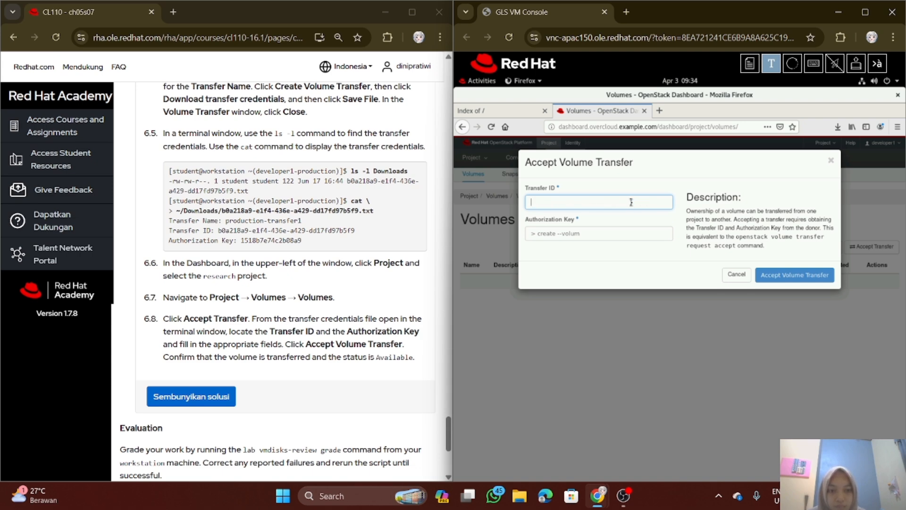
Paste the copied transfer ID into the Transfer ID field, and copy the osp-small.qcow2 file size from the terminal's Downloads listing
{"action": "right_click", "coordinate": [661, 202]}
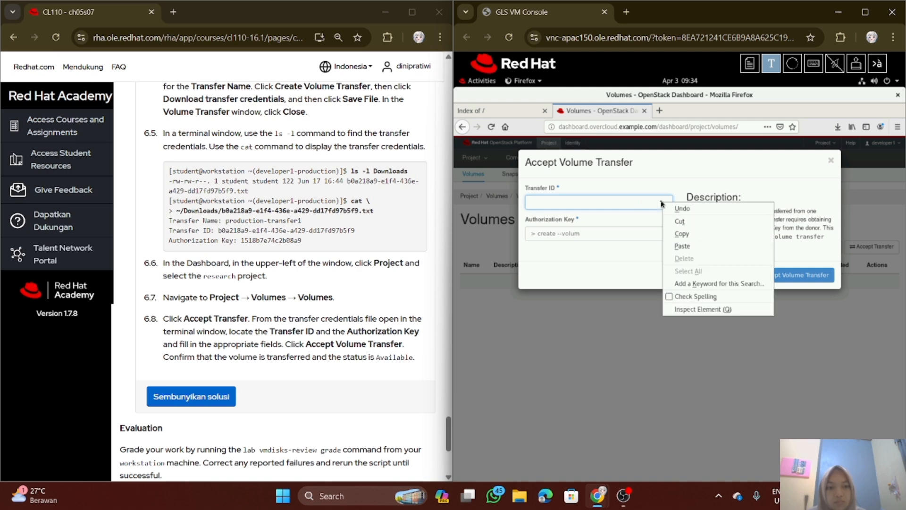
{"action": "left_click", "coordinate": [683, 246]}
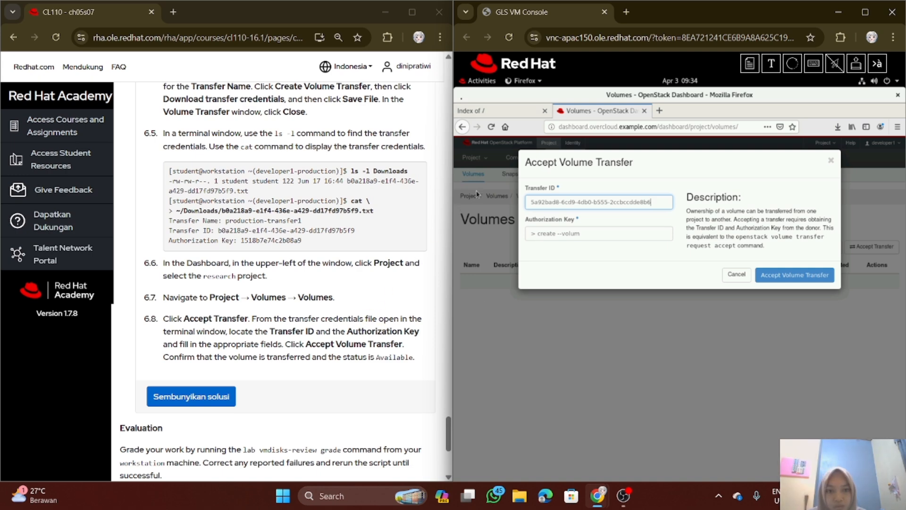
{"action": "left_click", "coordinate": [473, 82]}
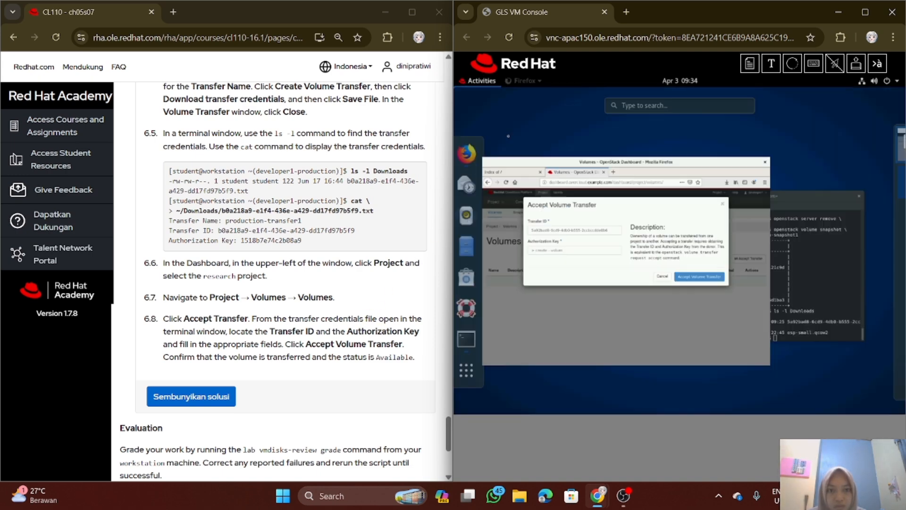
{"action": "left_click", "coordinate": [812, 295]}
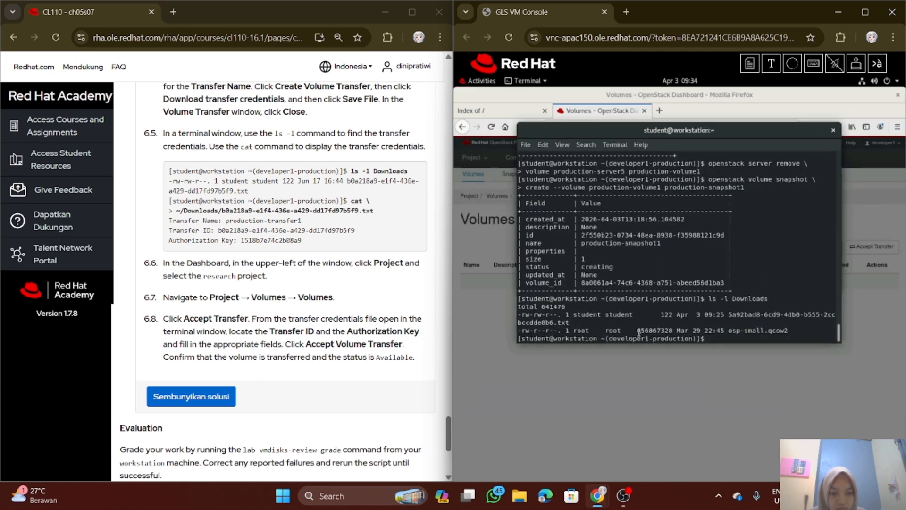
{"action": "left_click_drag", "start_coordinate": [637, 330], "coordinate": [672, 330]}
{"action": "left_click", "coordinate": [641, 330]}
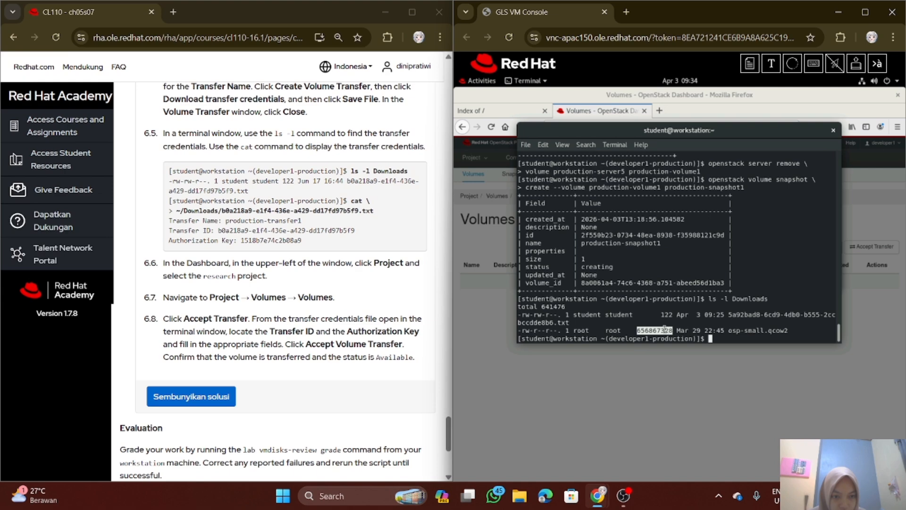
{"action": "right_click", "coordinate": [664, 328]}
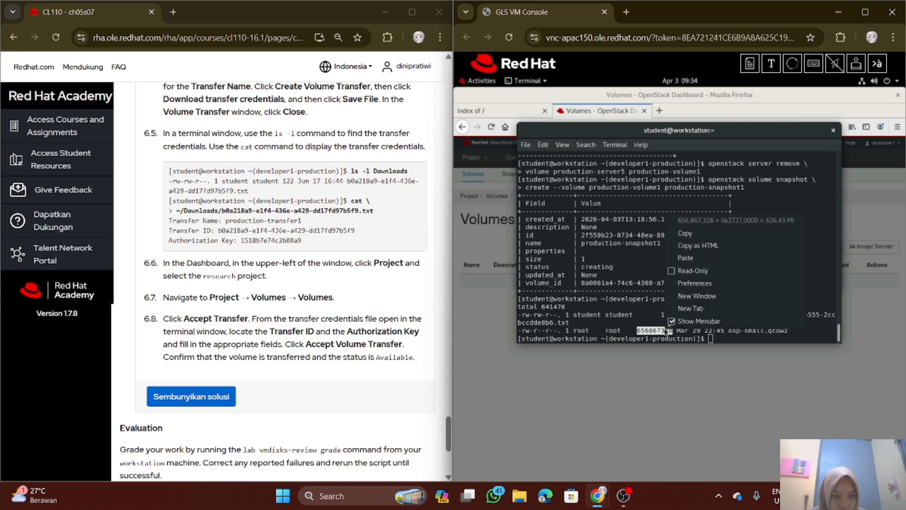
{"action": "left_click", "coordinate": [692, 234]}
Replace the text in the Dashboard form's Authorization Key field with the copied number and try to accept the volume transfer
{"action": "left_click", "coordinate": [470, 84]}
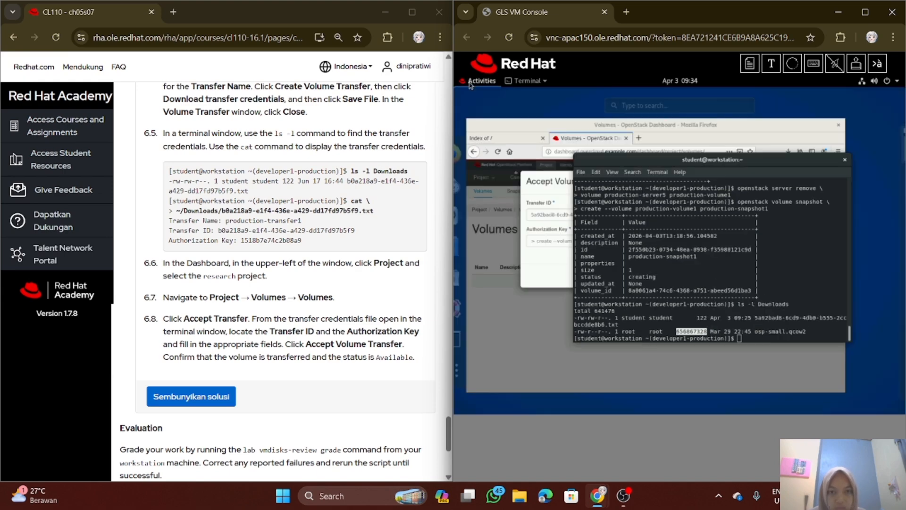
{"action": "left_click", "coordinate": [527, 252]}
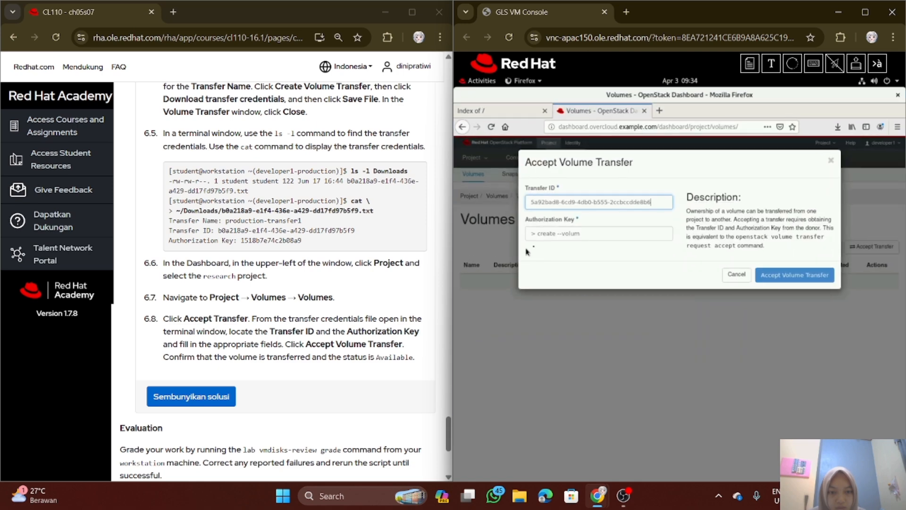
{"action": "left_click_drag", "start_coordinate": [591, 231], "coordinate": [532, 234]}
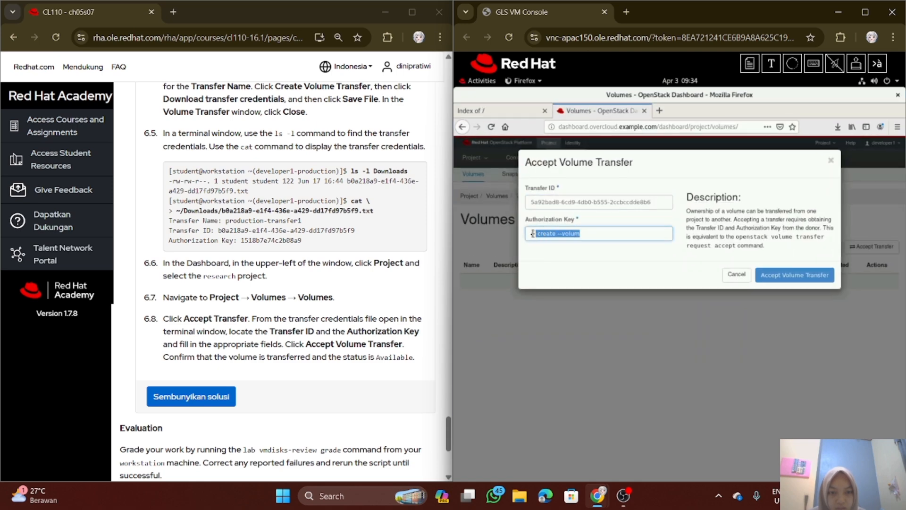
{"action": "key", "text": "BackSpace"}
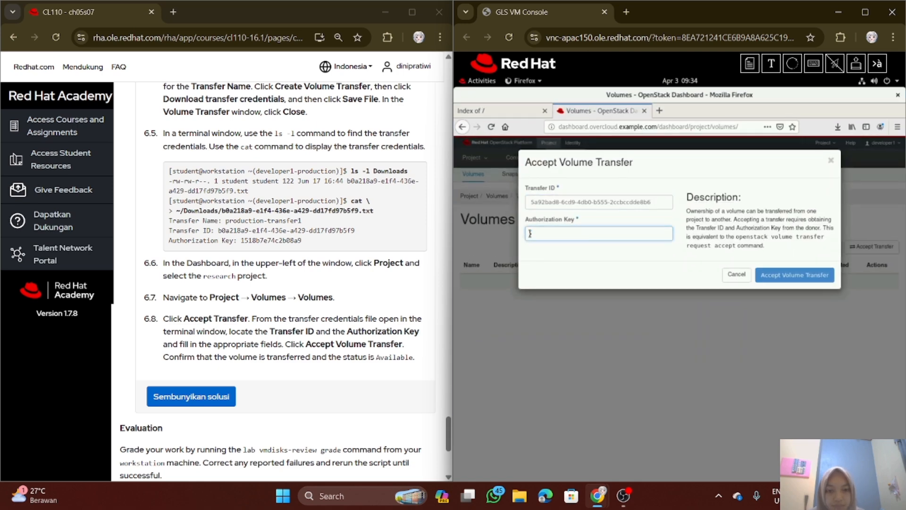
{"action": "right_click", "coordinate": [535, 231]}
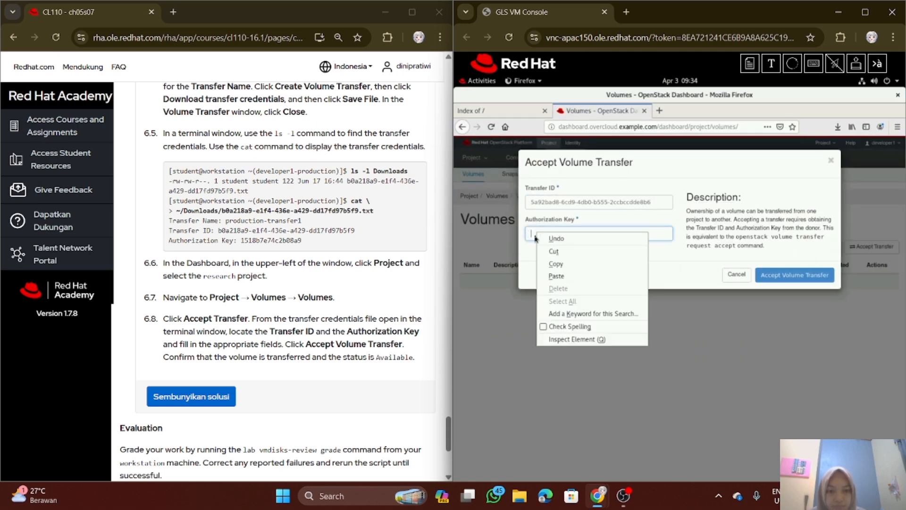
{"action": "left_click", "coordinate": [571, 280]}
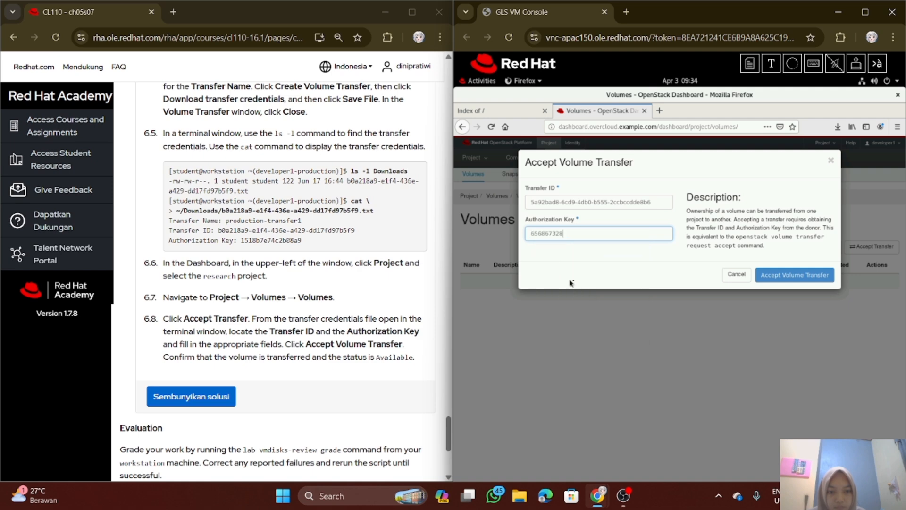
{"action": "left_click", "coordinate": [826, 274]}
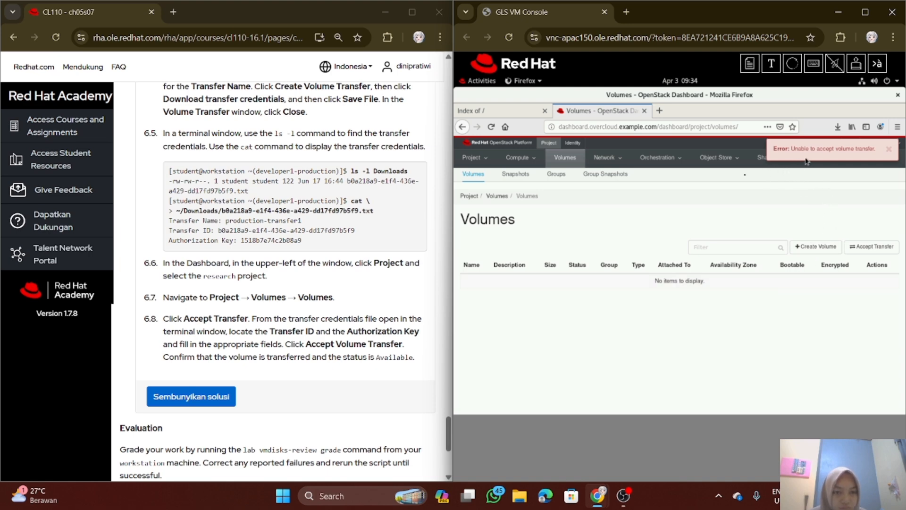
Copy the two-line cat command from lab step 6.5 and send it to the VM terminal without the leading > prompt
{"action": "left_click", "coordinate": [481, 79]}
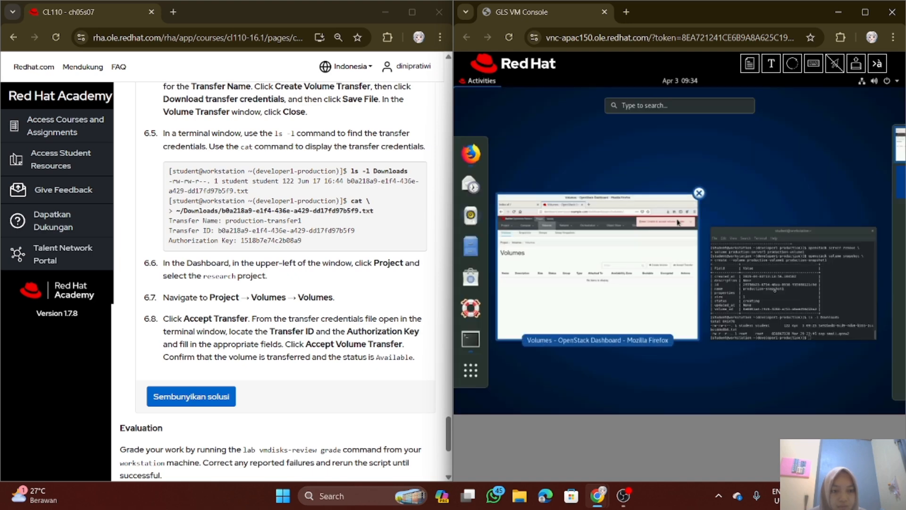
{"action": "left_click", "coordinate": [784, 311]}
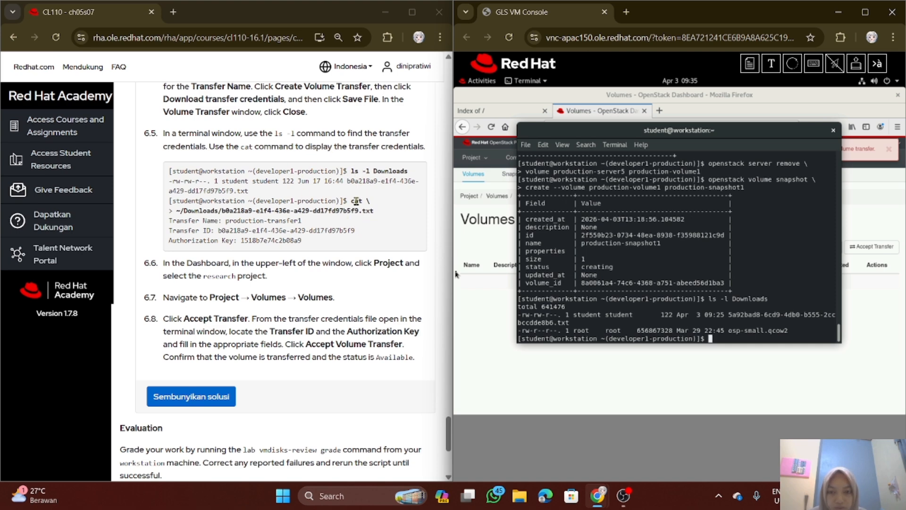
{"action": "left_click_drag", "start_coordinate": [352, 201], "coordinate": [377, 220]}
{"action": "key", "text": "ctrl+c"}
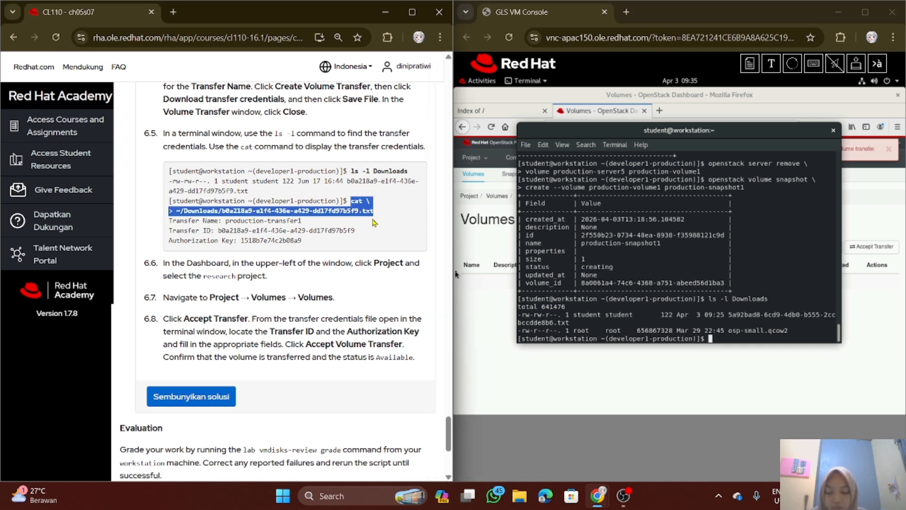
{"action": "left_click", "coordinate": [721, 338]}
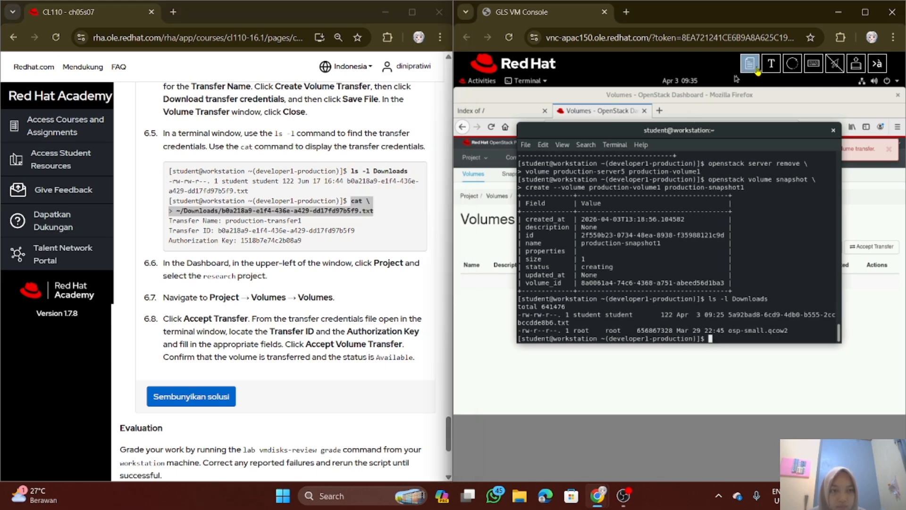
{"action": "left_click", "coordinate": [772, 64]}
{"action": "key", "text": "ctrl+v"}
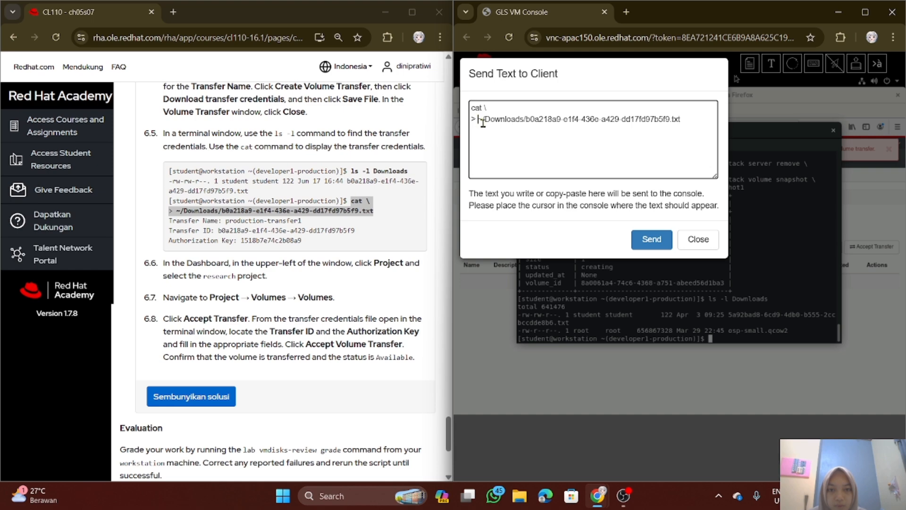
{"action": "key", "text": "BackSpace"}
{"action": "key", "text": "BackSpace"}
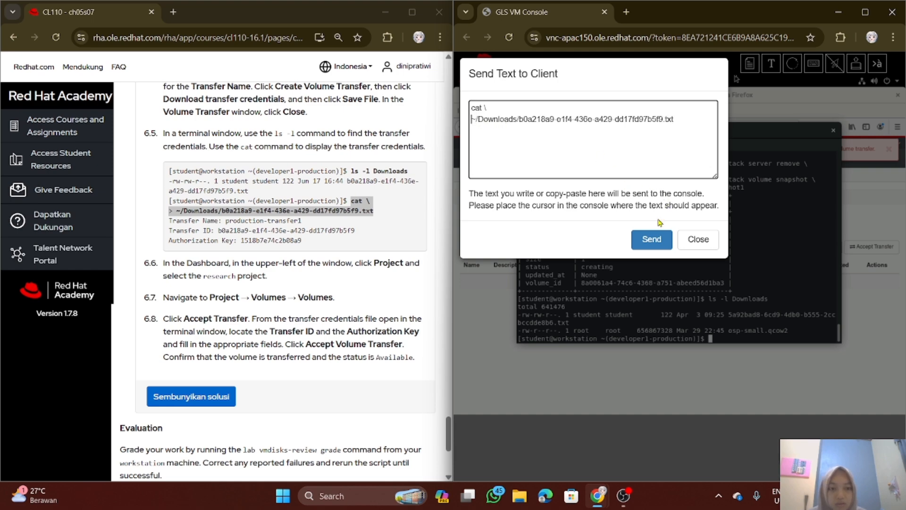
{"action": "left_click", "coordinate": [652, 239]}
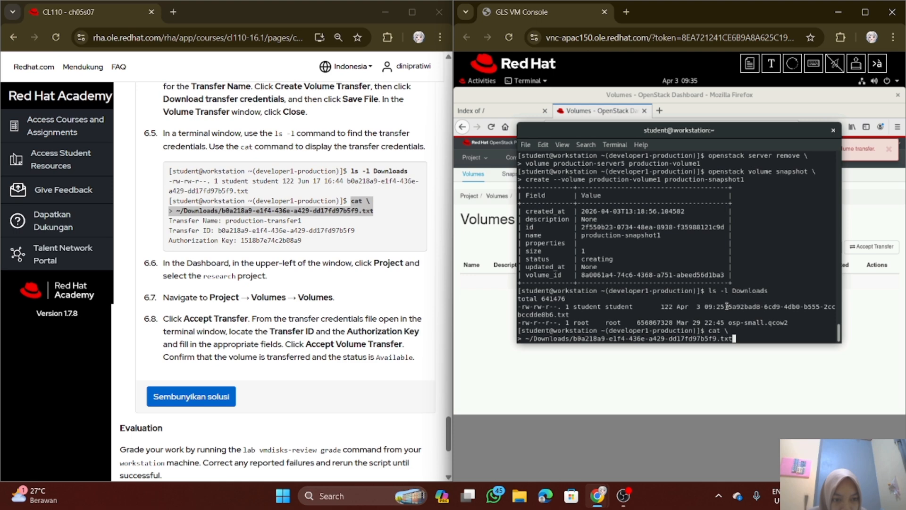
Copy the downloaded transfer credentials file's full name, including .txt, from the terminal's Downloads listing
{"action": "left_click_drag", "start_coordinate": [727, 307], "coordinate": [730, 311]}
{"action": "key", "text": "ctrl+c"}
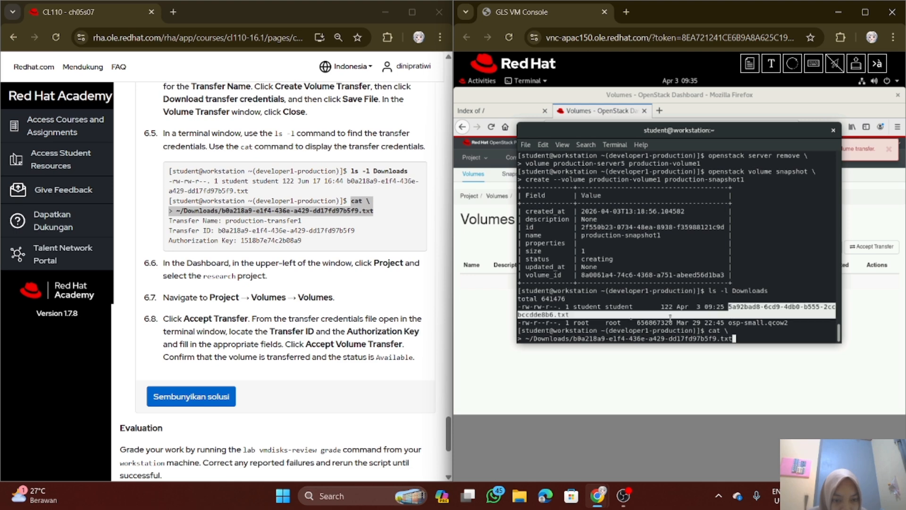
{"action": "right_click", "coordinate": [574, 314]}
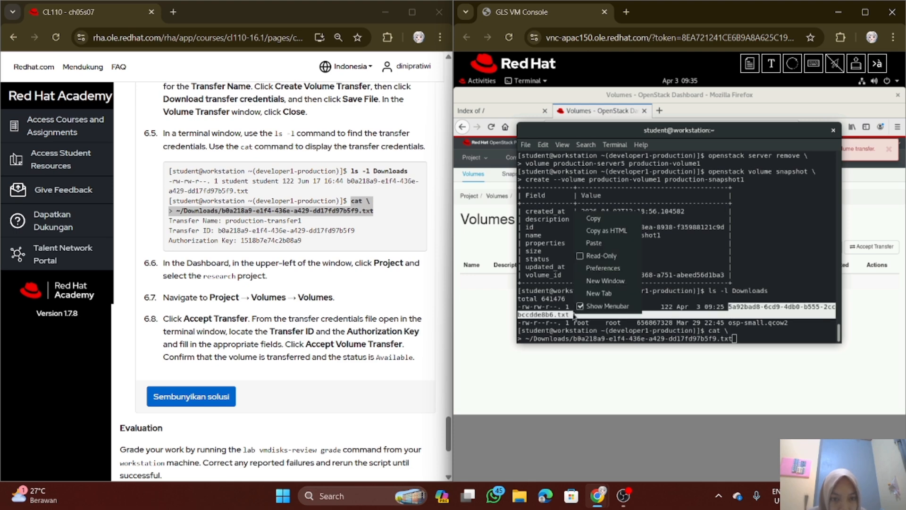
{"action": "left_click", "coordinate": [603, 218]}
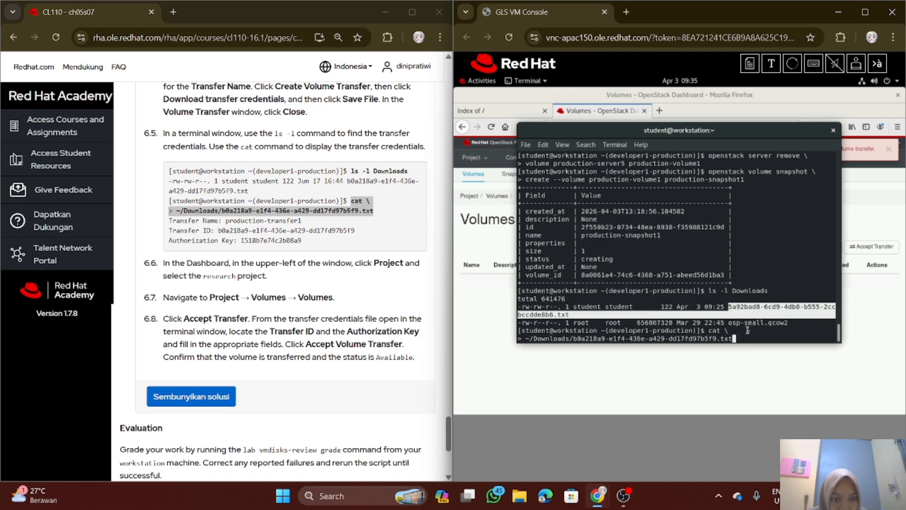
Replace the sample file name after ~/Downloads/ with the copied credentials file name and run the cat command
{"action": "key", "text": "BackSpace"}
{"action": "key", "text": "BackSpace"}
{"action": "key", "text": "BackSpace"}
{"action": "key", "text": "BackSpace"}
{"action": "key", "text": "BackSpace"}
{"action": "key", "text": "BackSpace"}
{"action": "key", "text": "BackSpace"}
{"action": "key", "text": "BackSpace"}
{"action": "key", "text": "BackSpace"}
{"action": "key", "text": "BackSpace"}
{"action": "key", "text": "BackSpace"}
{"action": "key", "text": "BackSpace"}
{"action": "key", "text": "BackSpace"}
{"action": "key", "text": "BackSpace"}
{"action": "key", "text": "BackSpace"}
{"action": "key", "text": "BackSpace"}
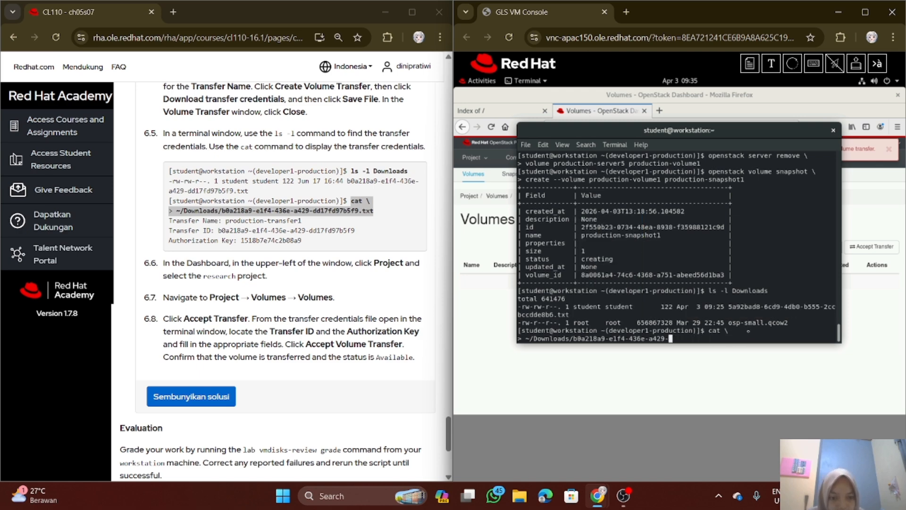
{"action": "key", "text": "BackSpace"}
{"action": "key", "text": "BackSpace"}
{"action": "key", "text": "BackSpace"}
{"action": "key", "text": "BackSpace"}
{"action": "key", "text": "BackSpace"}
{"action": "key", "text": "BackSpace"}
{"action": "key", "text": "BackSpace"}
{"action": "key", "text": "BackSpace"}
{"action": "key", "text": "BackSpace"}
{"action": "key", "text": "BackSpace"}
{"action": "key", "text": "BackSpace"}
{"action": "key", "text": "BackSpace"}
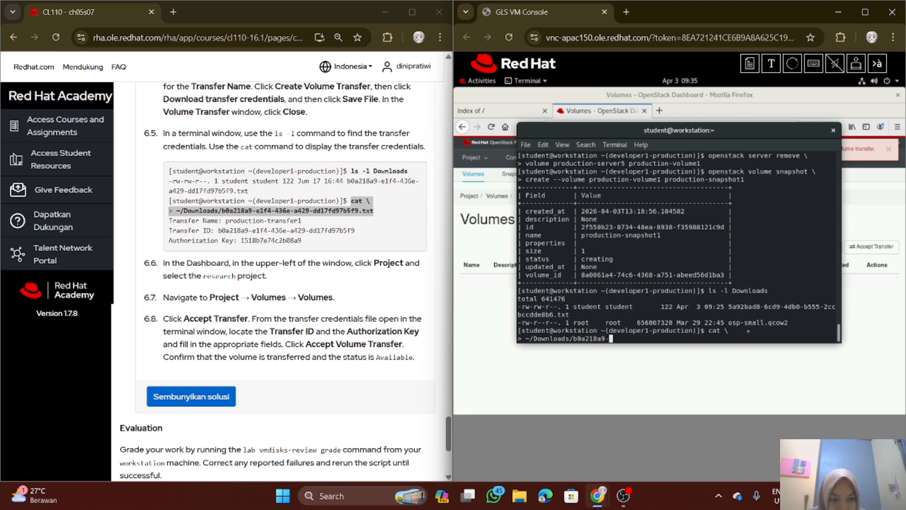
{"action": "key", "text": "BackSpace"}
{"action": "key", "text": "BackSpace"}
{"action": "key", "text": "BackSpace"}
{"action": "key", "text": "BackSpace"}
{"action": "key", "text": "BackSpace"}
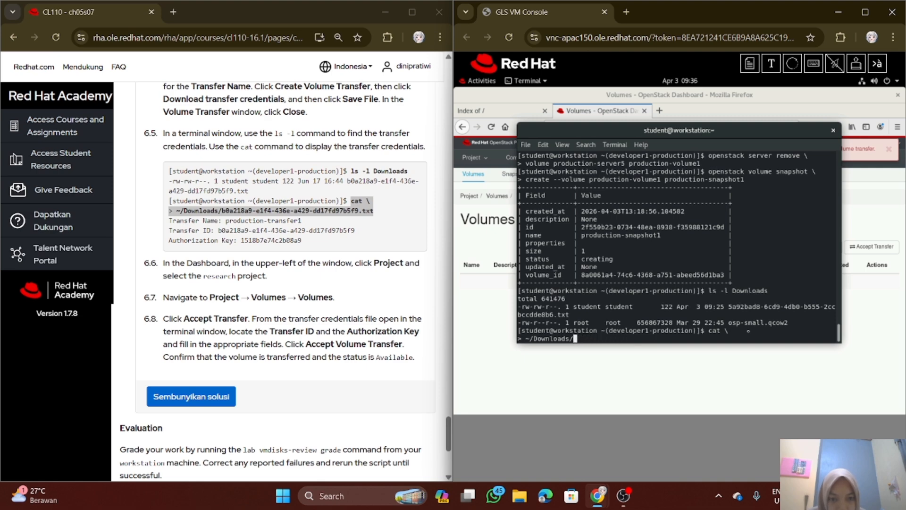
{"action": "triple_click", "coordinate": [748, 332]}
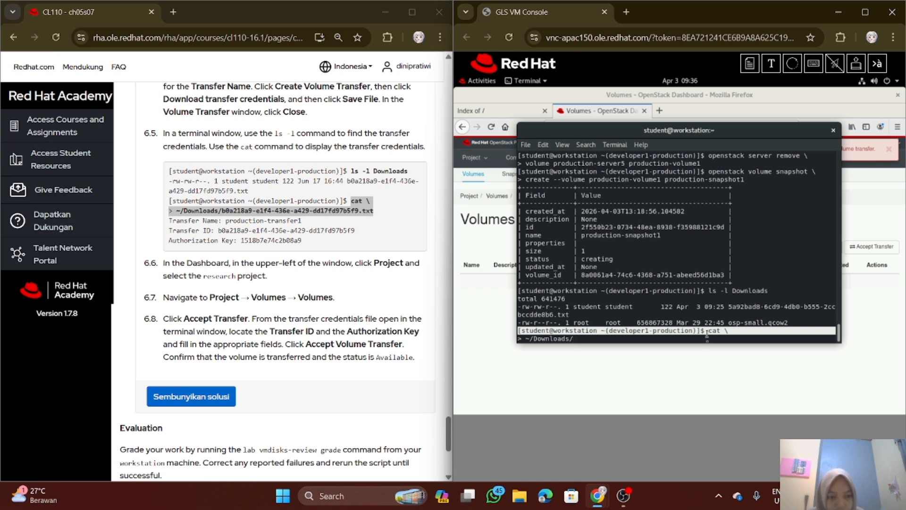
{"action": "left_click", "coordinate": [706, 339]}
{"action": "right_click", "coordinate": [708, 338]}
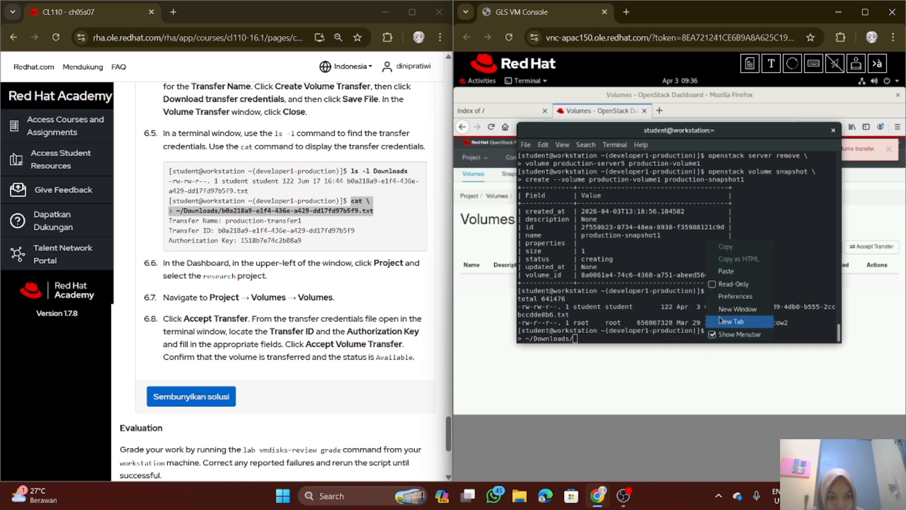
{"action": "left_click", "coordinate": [729, 271]}
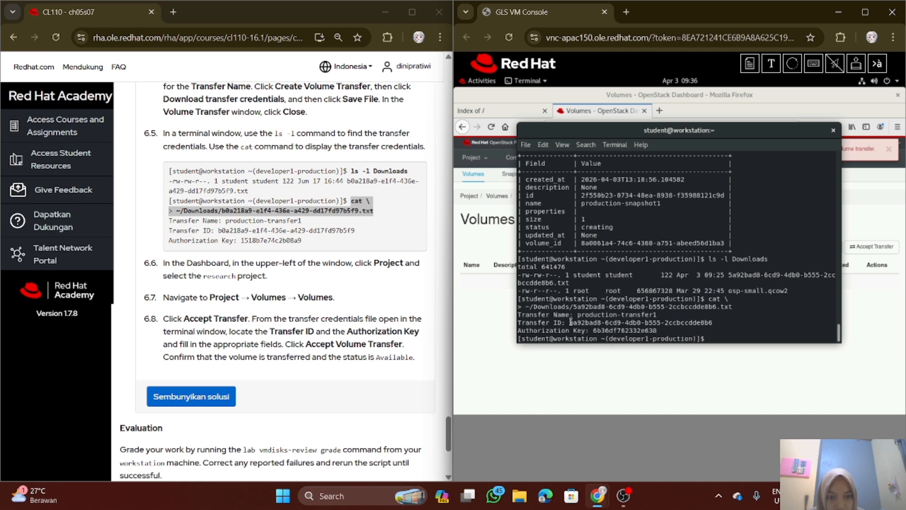
Copy the full Transfer ID value from the displayed production-transfer1 credentials
{"action": "left_click_drag", "start_coordinate": [572, 322], "coordinate": [669, 322]}
{"action": "left_click", "coordinate": [598, 325]}
{"action": "left_click", "coordinate": [569, 322]}
{"action": "left_click_drag", "start_coordinate": [570, 323], "coordinate": [712, 324]}
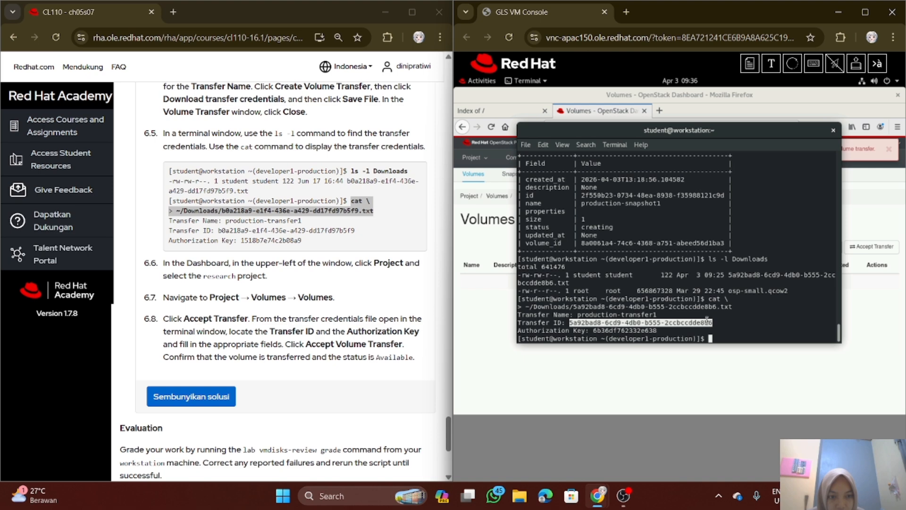
{"action": "right_click", "coordinate": [708, 320]}
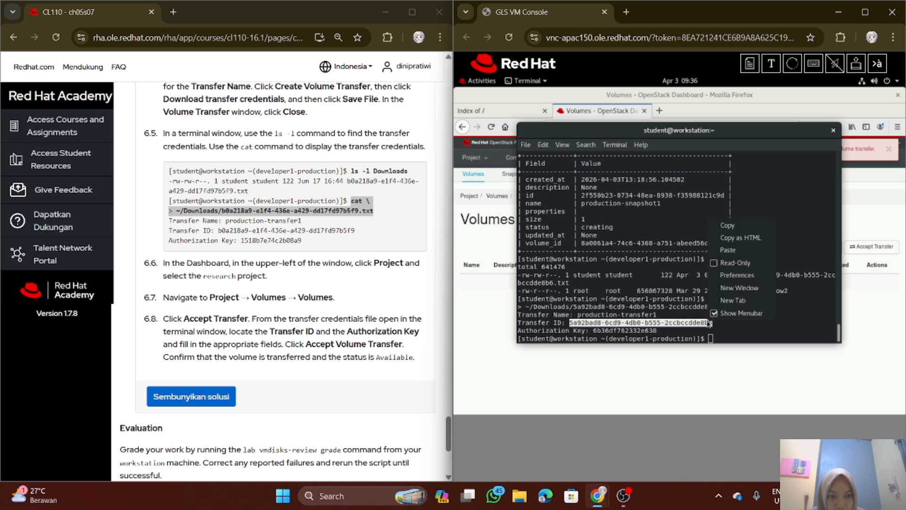
{"action": "left_click", "coordinate": [736, 228]}
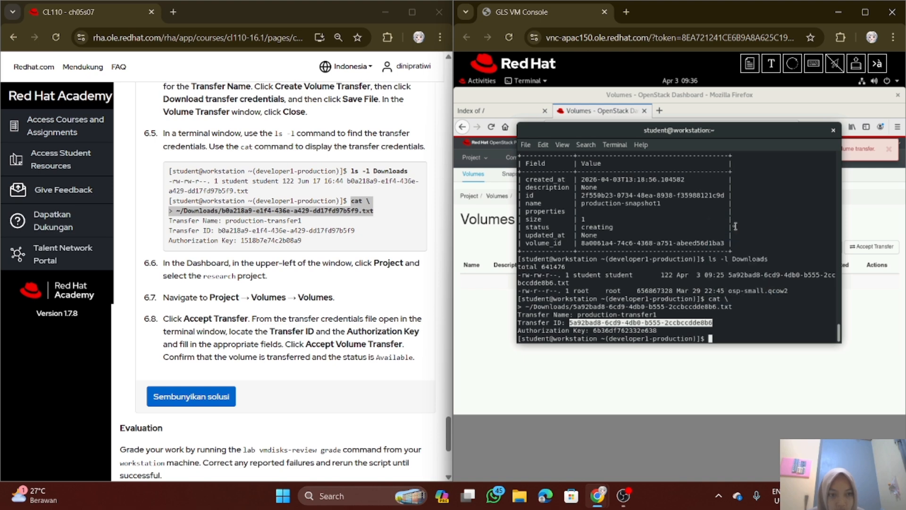
Return to the OpenStack Dashboard's Volumes page and open a new Accept Volume Transfer form
{"action": "left_click", "coordinate": [479, 81]}
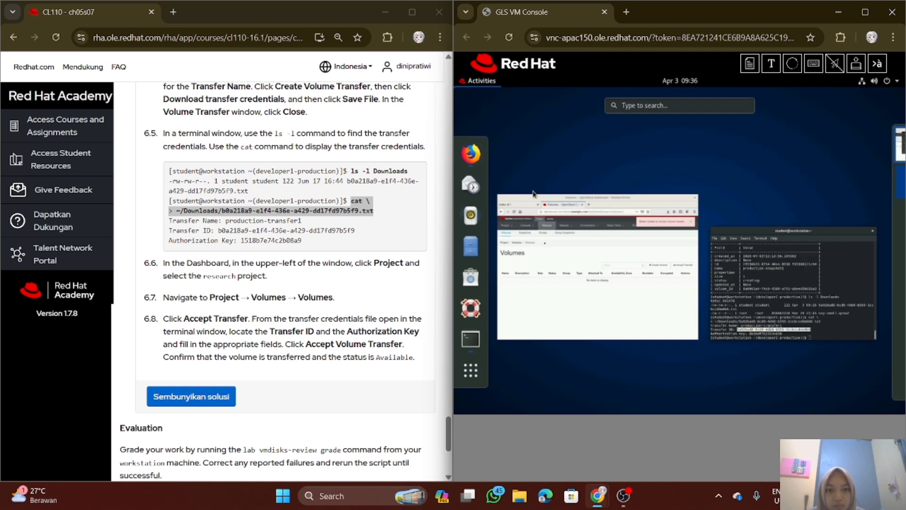
{"action": "left_click", "coordinate": [567, 282]}
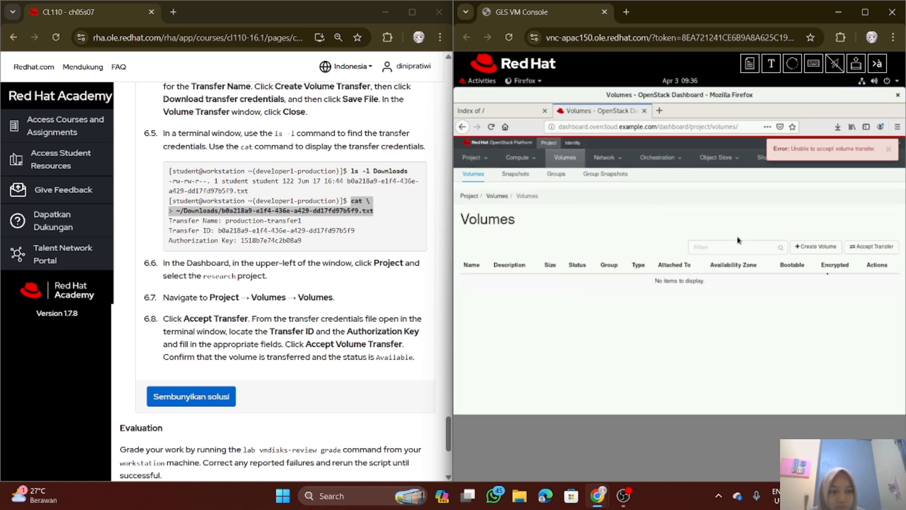
{"action": "left_click", "coordinate": [873, 252]}
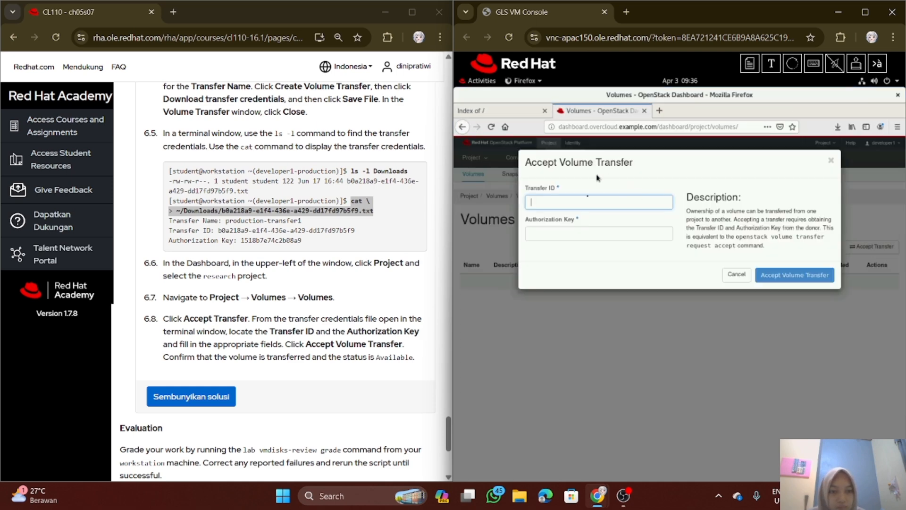
Fill in the Transfer ID of the Accept Volume Transfer form with the ID copied from the credentials file
{"action": "left_click", "coordinate": [588, 203]}
{"action": "right_click", "coordinate": [588, 203]}
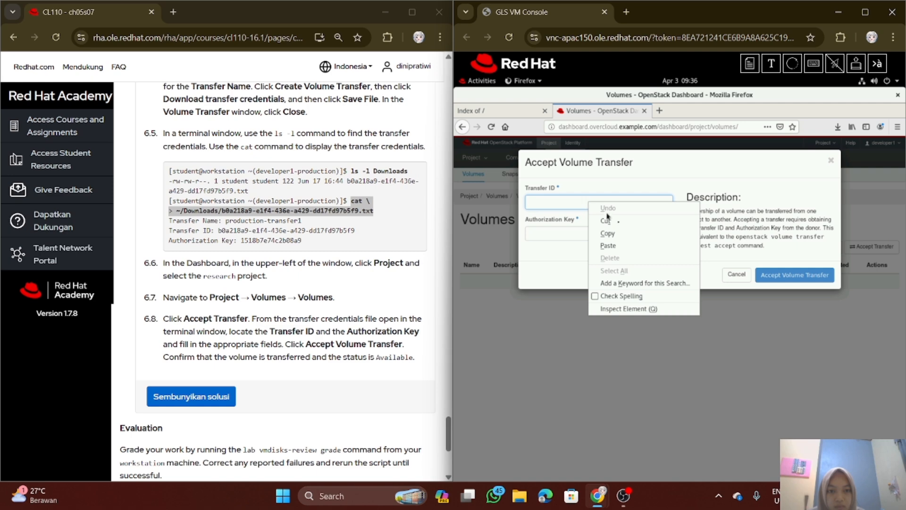
{"action": "left_click", "coordinate": [623, 247]}
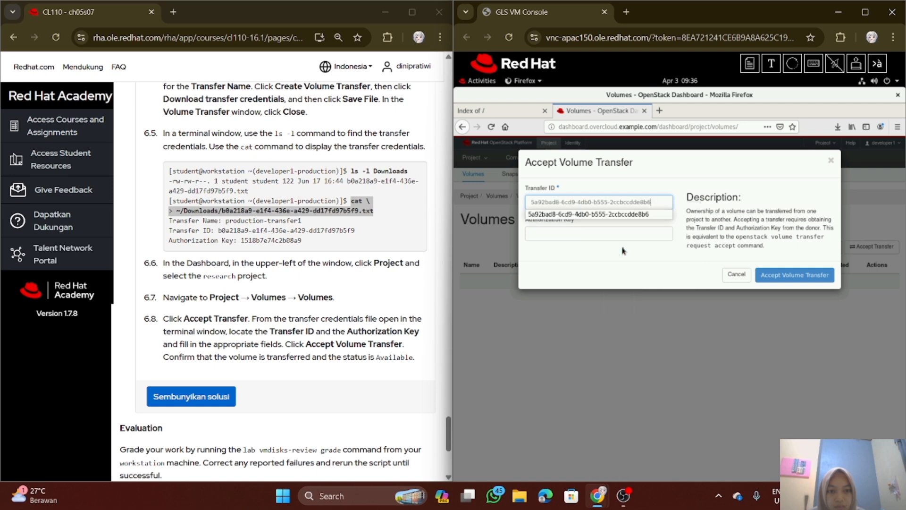
Copy the full Authorization Key value from the production-transfer1 credentials displayed in the terminal
{"action": "left_click", "coordinate": [479, 81]}
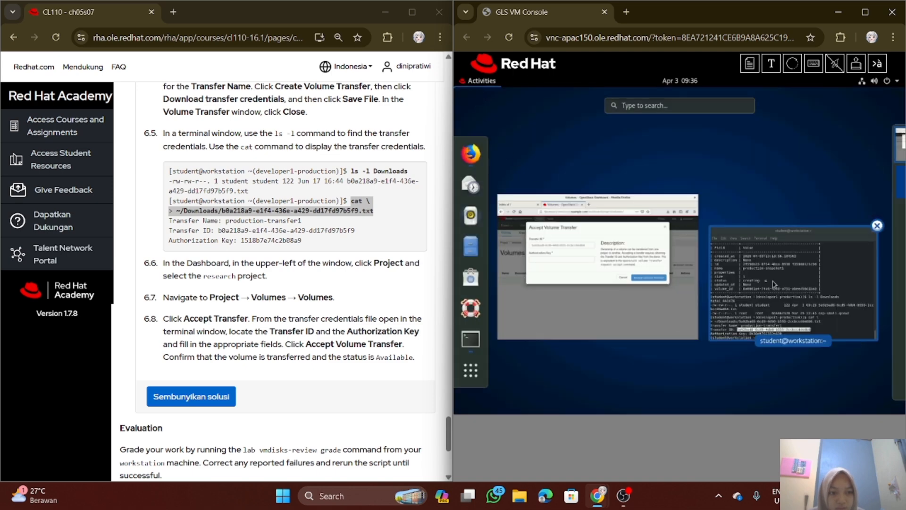
{"action": "left_click", "coordinate": [755, 283]}
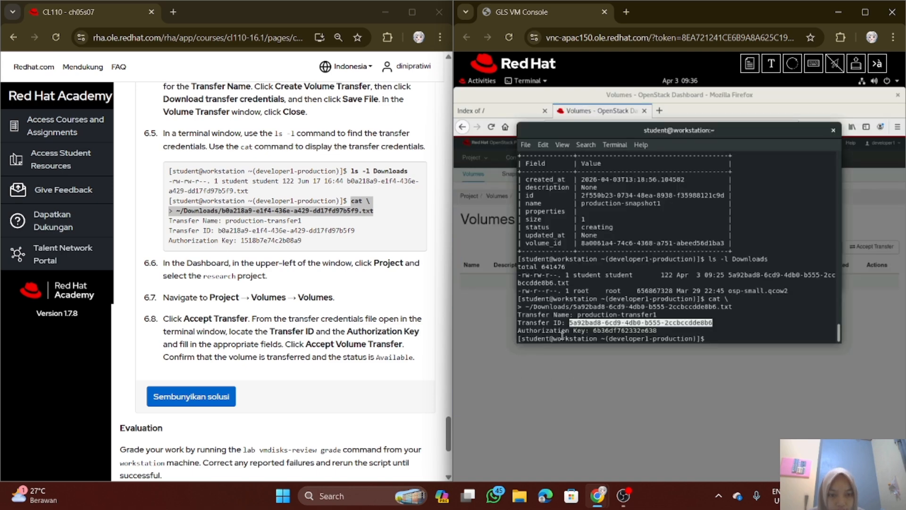
{"action": "left_click", "coordinate": [594, 331]}
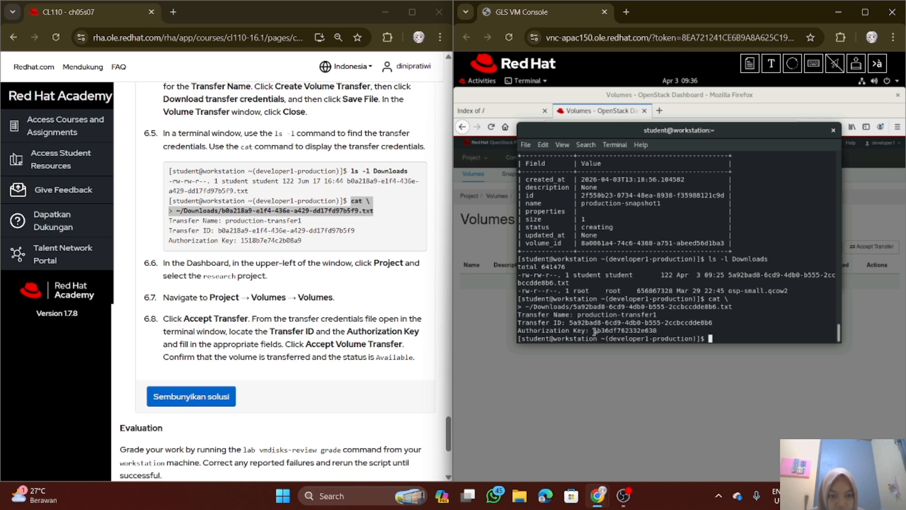
{"action": "left_click_drag", "start_coordinate": [595, 331], "coordinate": [649, 328]}
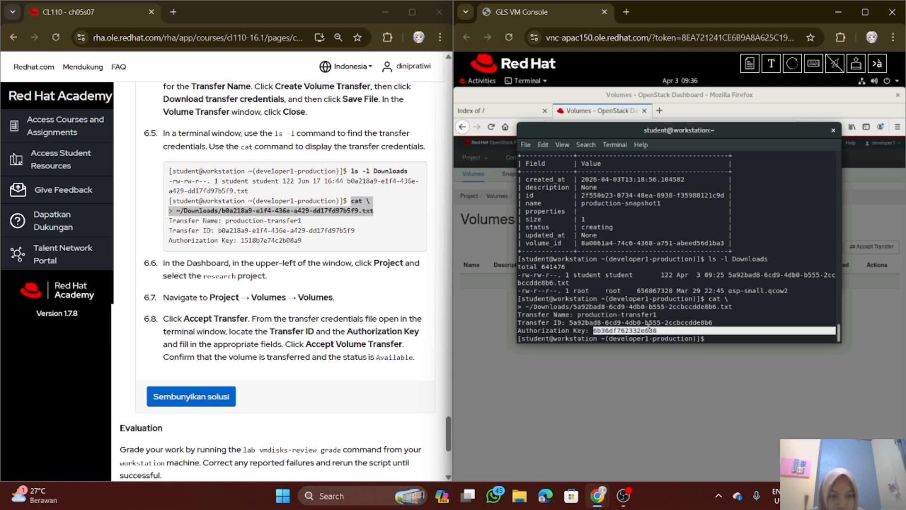
{"action": "left_click", "coordinate": [612, 330]}
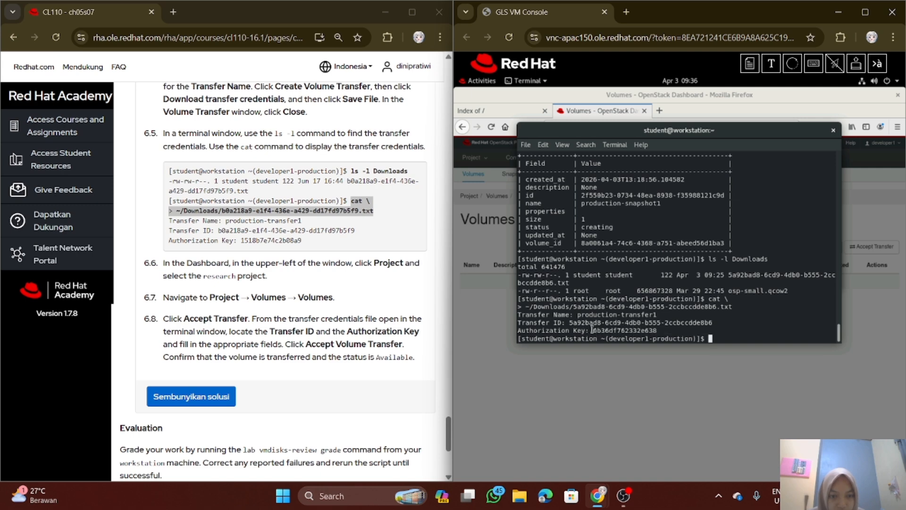
{"action": "left_click_drag", "start_coordinate": [594, 330], "coordinate": [657, 330]}
{"action": "right_click", "coordinate": [652, 328]}
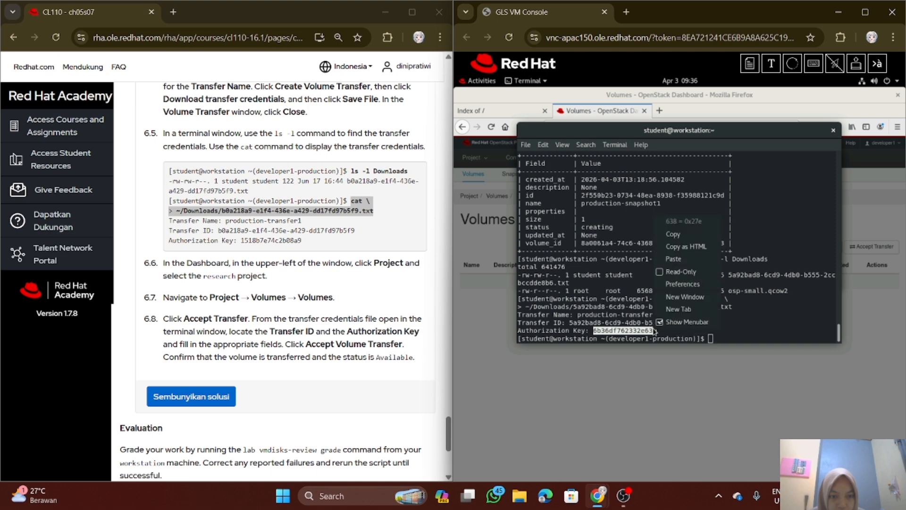
{"action": "left_click", "coordinate": [672, 235]}
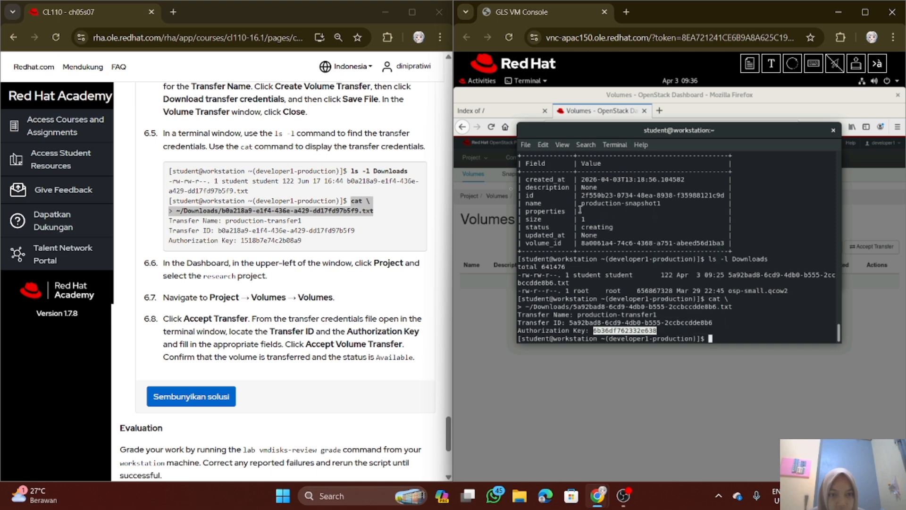
Back in the Accept Volume Transfer form, paste the copied authorization key and accept the volume transfer
{"action": "left_click", "coordinate": [480, 82]}
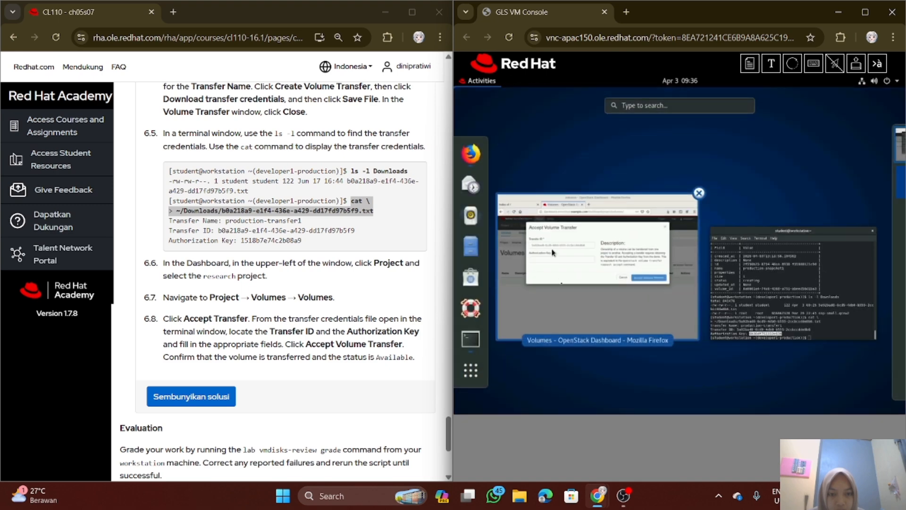
{"action": "left_click", "coordinate": [563, 299]}
{"action": "left_click", "coordinate": [587, 237]}
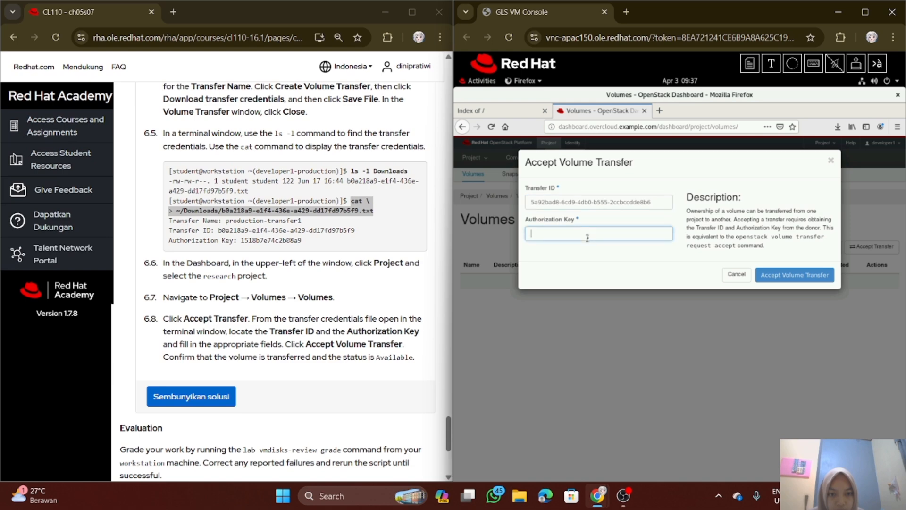
{"action": "right_click", "coordinate": [585, 239]}
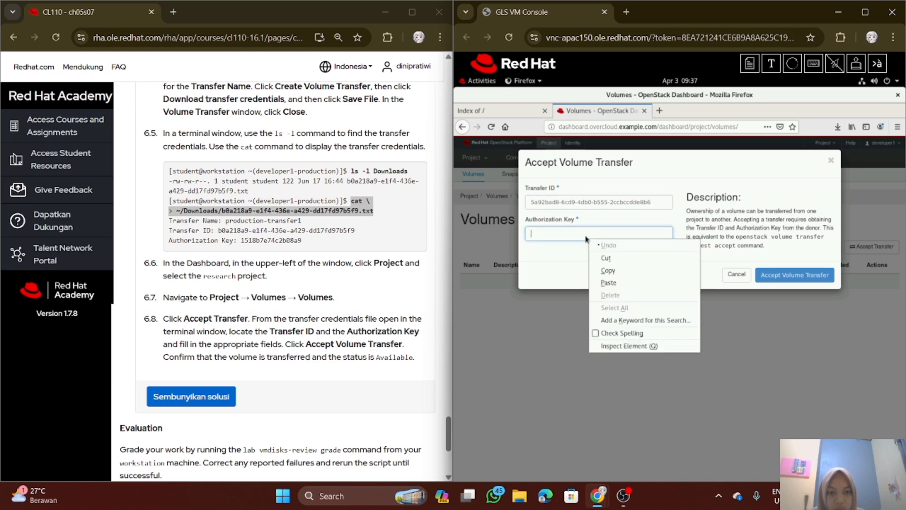
{"action": "left_click", "coordinate": [609, 283]}
{"action": "left_click", "coordinate": [787, 278]}
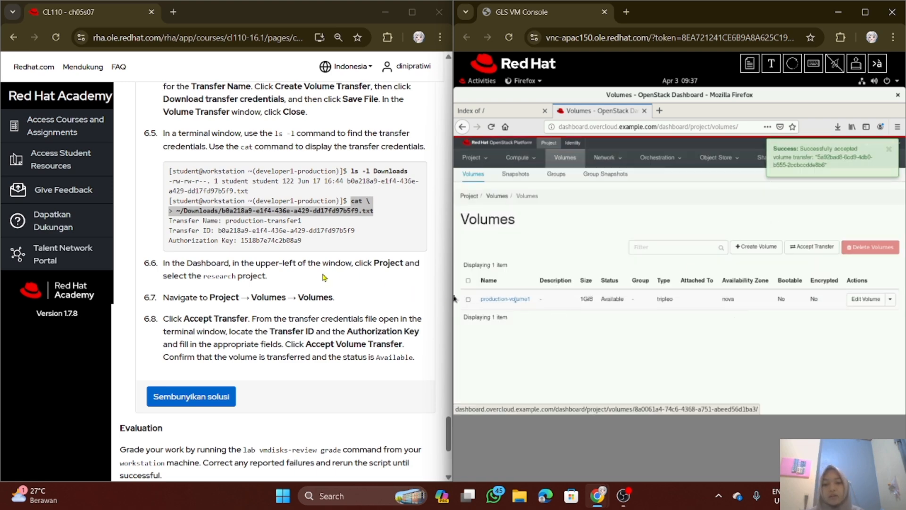
Grade the lab by running the command lab vmdisks-review grade in the workstation terminal
{"action": "scroll", "coordinate": [320, 282], "scroll_direction": "down", "scroll_amount": 3}
{"action": "scroll", "coordinate": [320, 282], "scroll_direction": "down", "scroll_amount": 1}
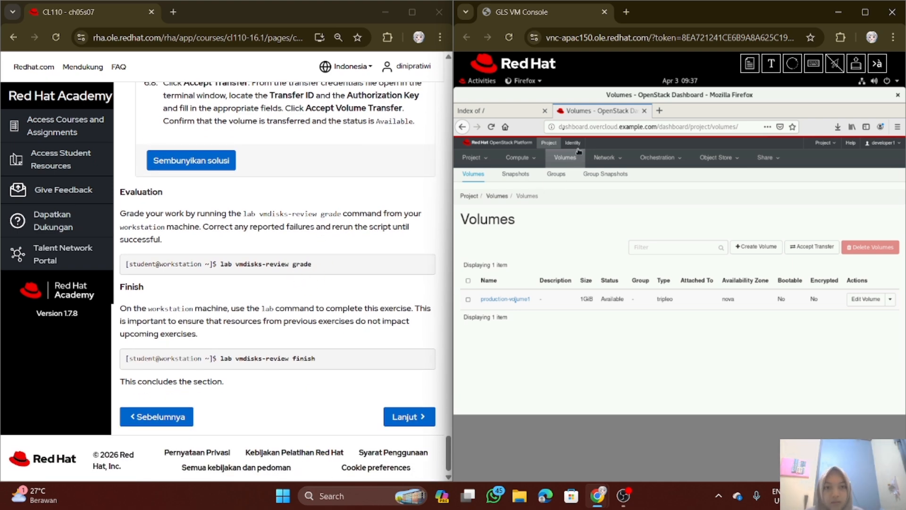
{"action": "left_click", "coordinate": [482, 80]}
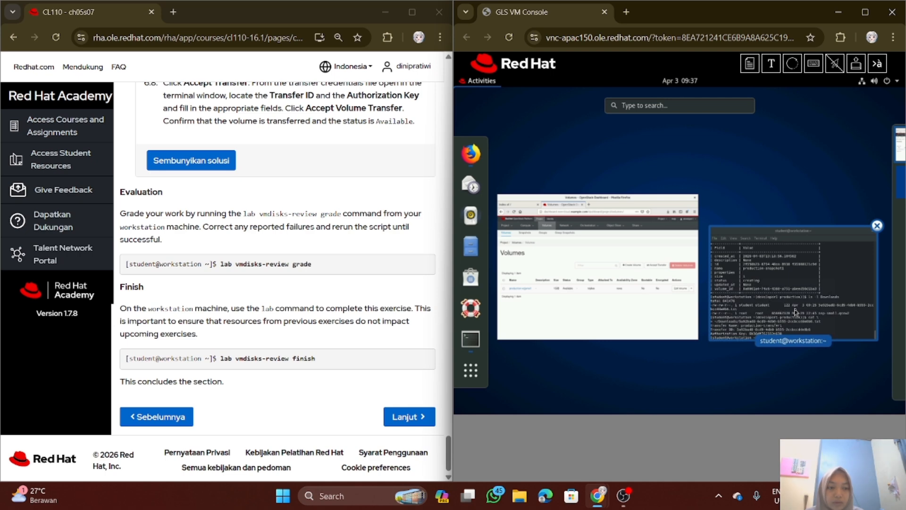
{"action": "left_click", "coordinate": [785, 294]}
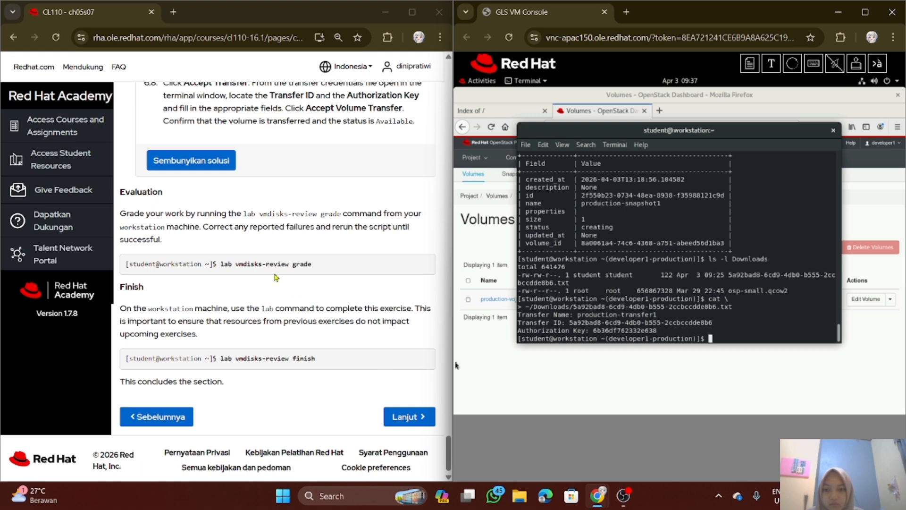
{"action": "left_click_drag", "start_coordinate": [220, 263], "coordinate": [308, 263]}
{"action": "right_click", "coordinate": [307, 263]}
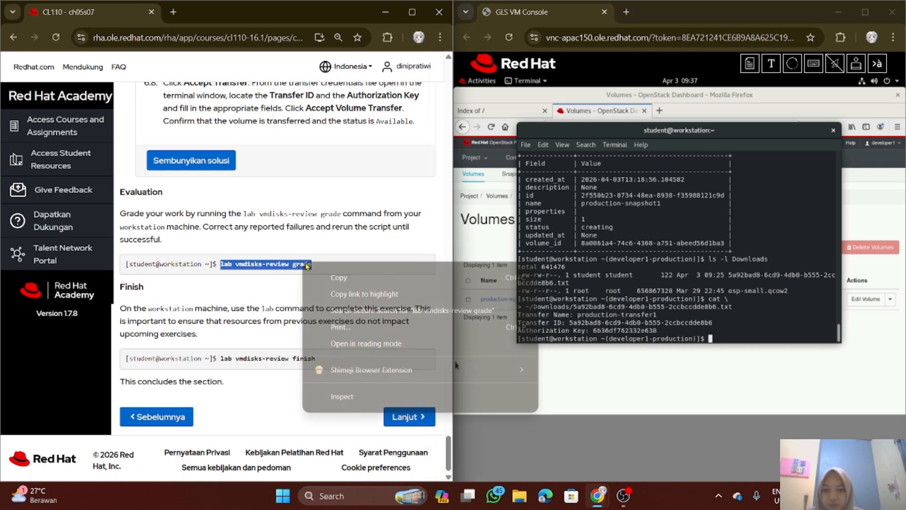
{"action": "left_click", "coordinate": [349, 279]}
{"action": "left_click", "coordinate": [633, 330]}
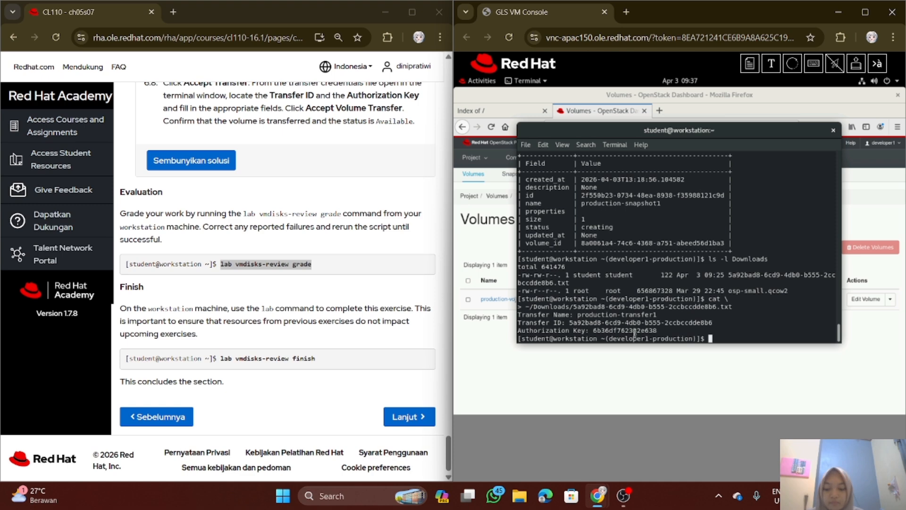
{"action": "type", "text": "lab vmdisks-review gr"}
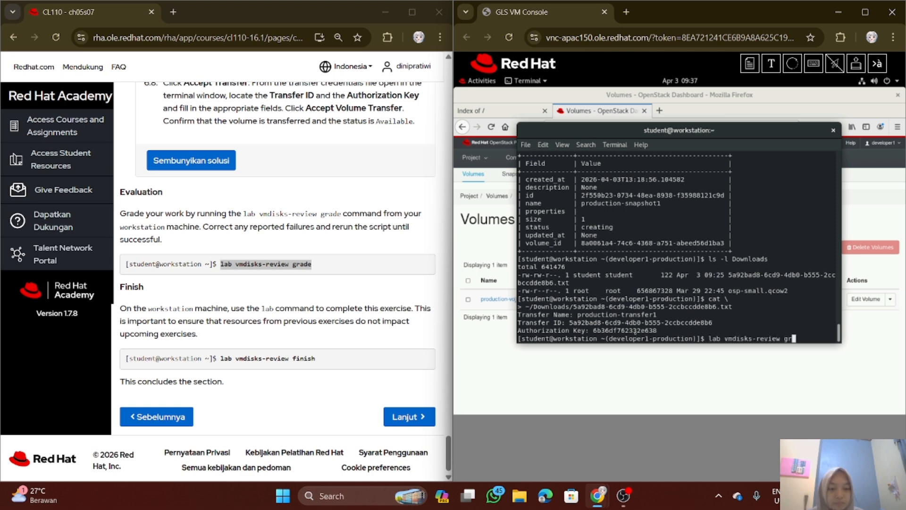
{"action": "type", "text": "ade"}
{"action": "key", "text": "Return"}
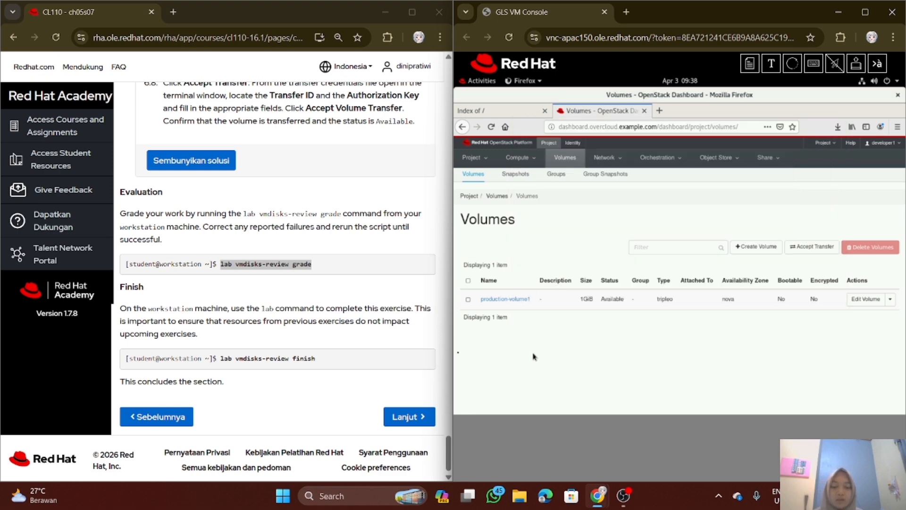
Sign out of the OpenStack Dashboard and quit Firefox, closing all of its open tabs
{"action": "left_click", "coordinate": [543, 359]}
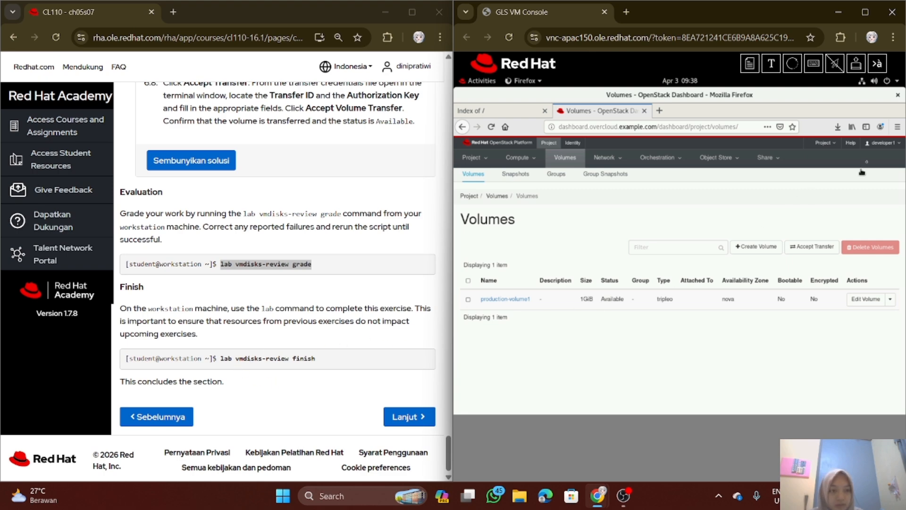
{"action": "scroll", "coordinate": [301, 171], "scroll_direction": "up", "scroll_amount": 1}
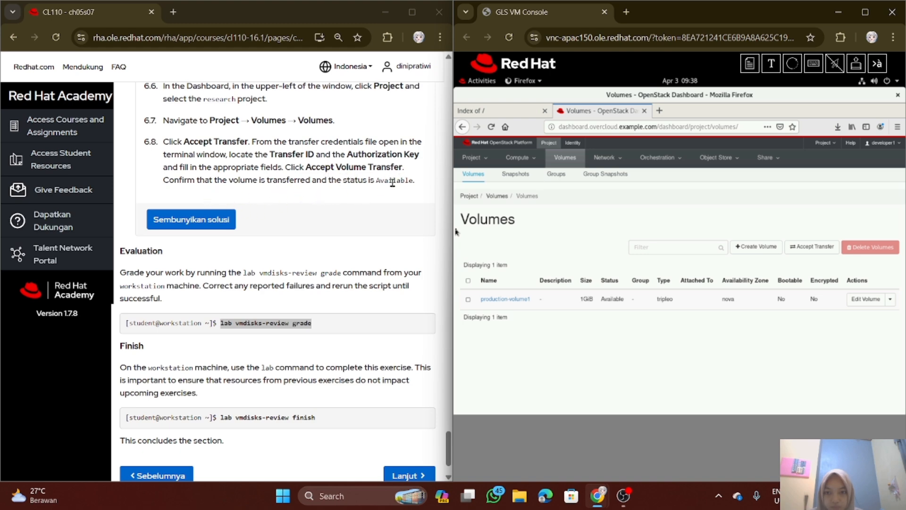
{"action": "left_click", "coordinate": [887, 142]}
{"action": "left_click", "coordinate": [871, 186]}
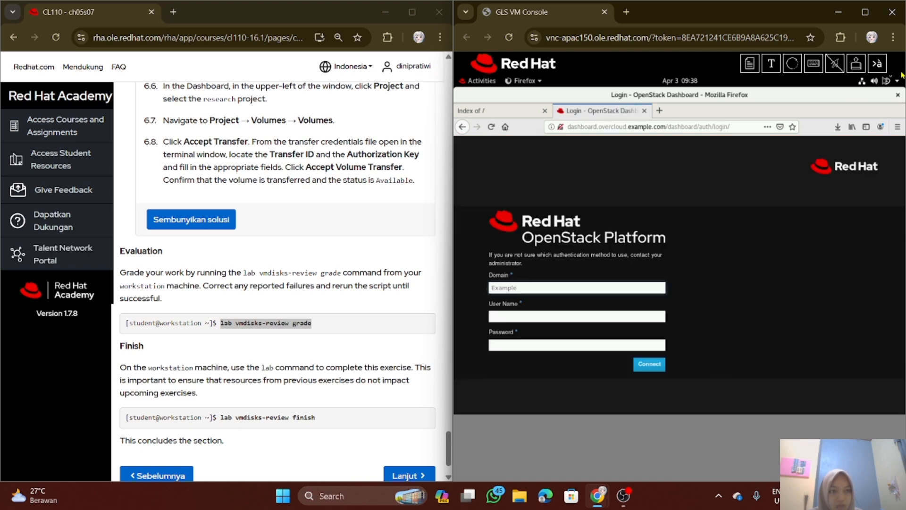
{"action": "left_click", "coordinate": [897, 94]}
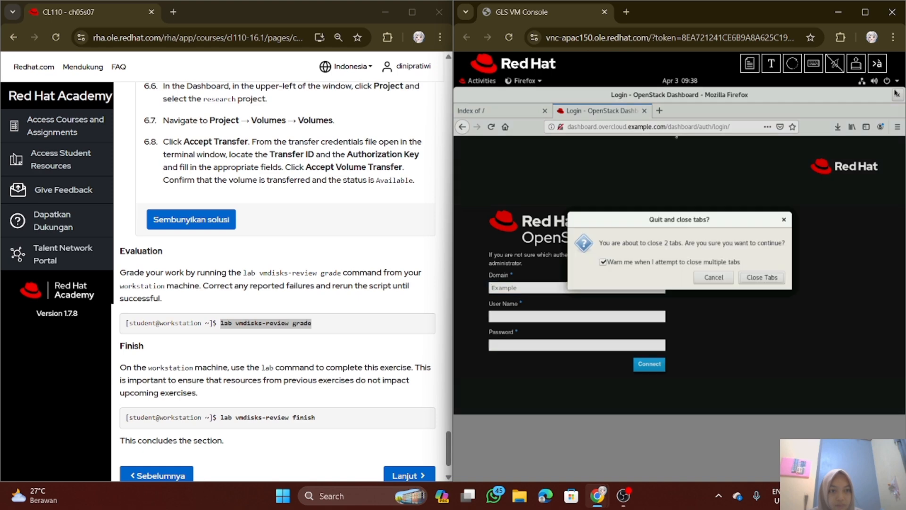
{"action": "left_click", "coordinate": [770, 280]}
Clean up the exercise by running the command lab vmdisks-review finish in the workstation terminal
{"action": "scroll", "coordinate": [388, 332], "scroll_direction": "down", "scroll_amount": 2}
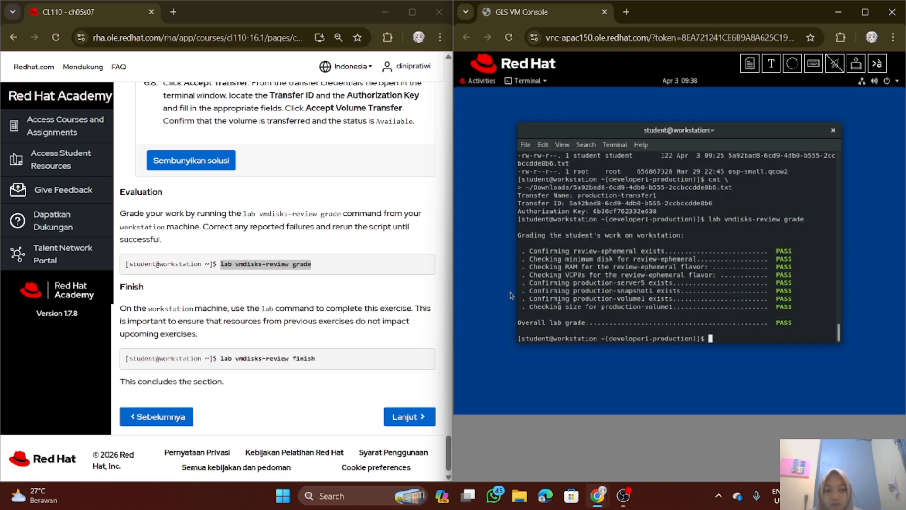
{"action": "left_click_drag", "start_coordinate": [220, 358], "coordinate": [316, 358]}
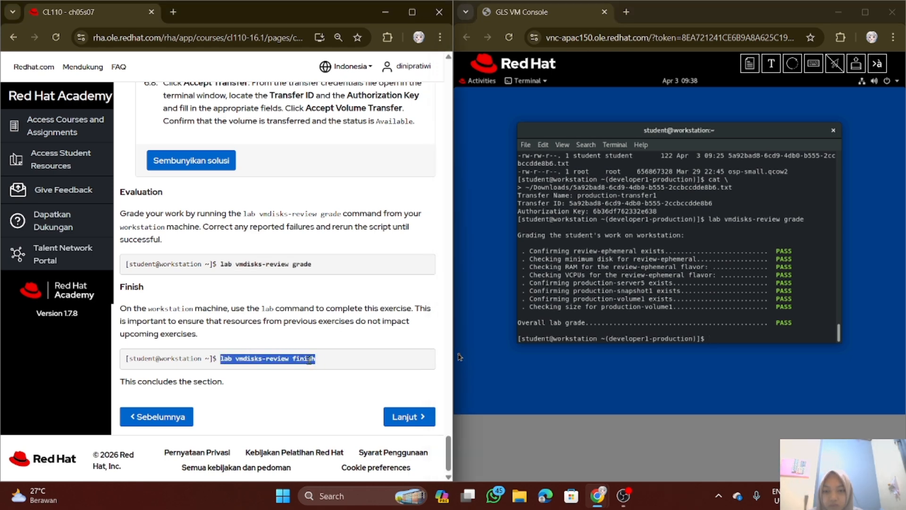
{"action": "left_click", "coordinate": [472, 359]}
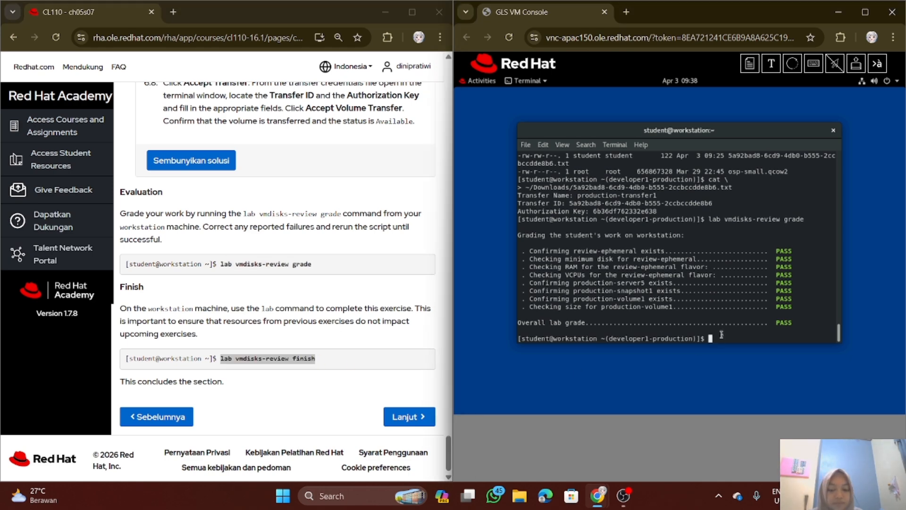
{"action": "type", "text": "lab vmdisks-review finish"}
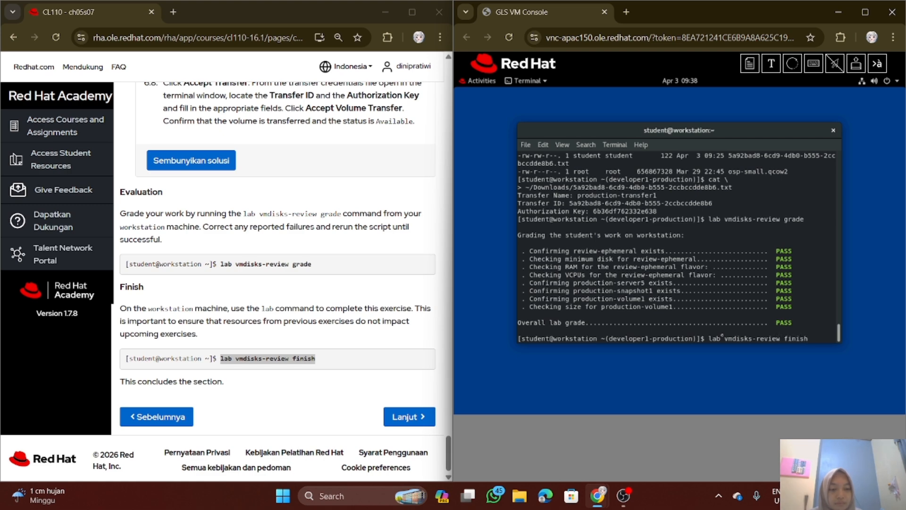
{"action": "key", "text": "Return"}
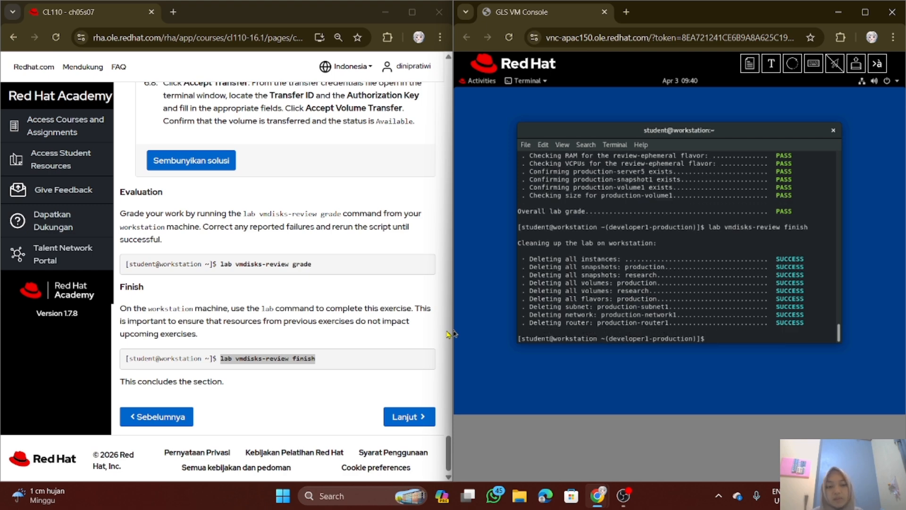
{"action": "left_click", "coordinate": [449, 334]}
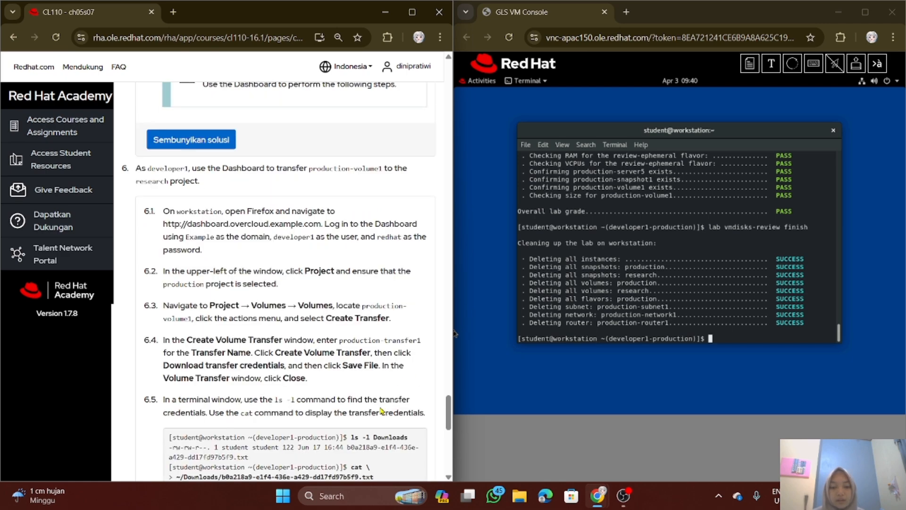
{"action": "scroll", "coordinate": [356, 420], "scroll_direction": "down", "scroll_amount": 8}
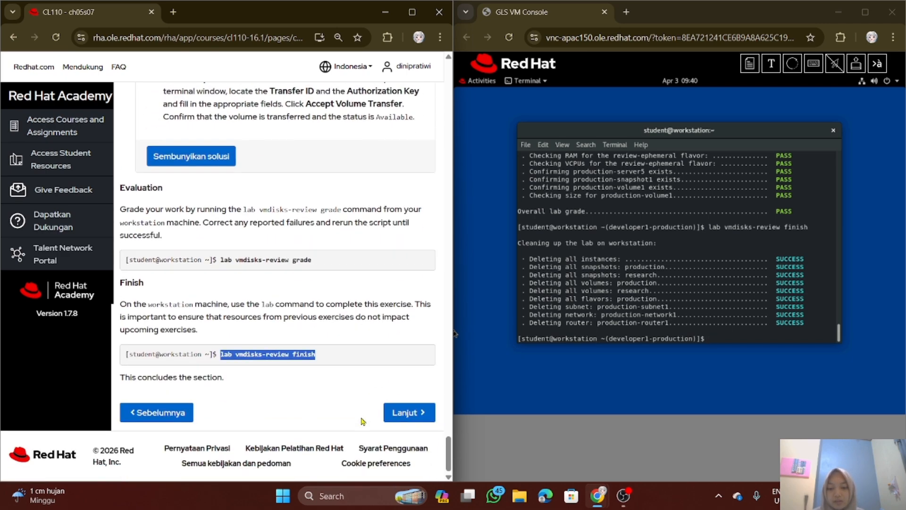
{"action": "scroll", "coordinate": [363, 421], "scroll_direction": "up", "scroll_amount": 2}
{"action": "scroll", "coordinate": [363, 418], "scroll_direction": "up", "scroll_amount": 7}
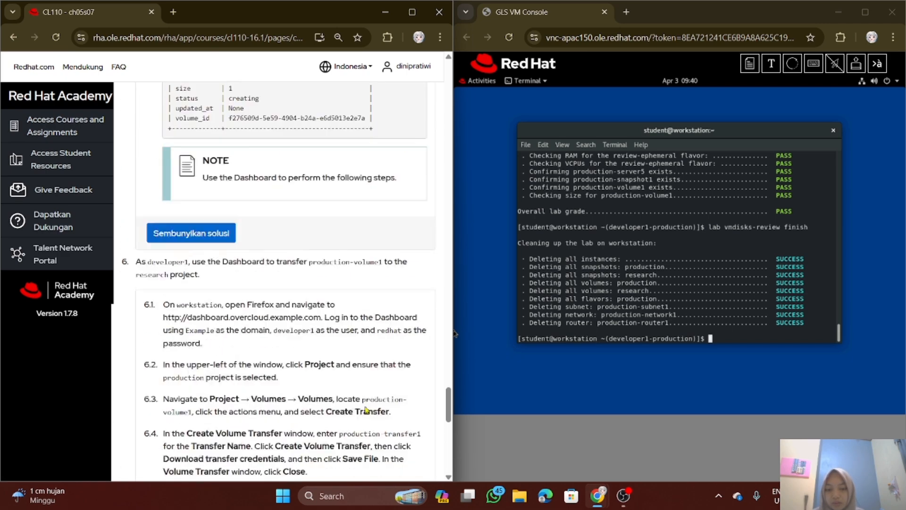
{"action": "left_click_drag", "start_coordinate": [449, 403], "coordinate": [470, 95]}
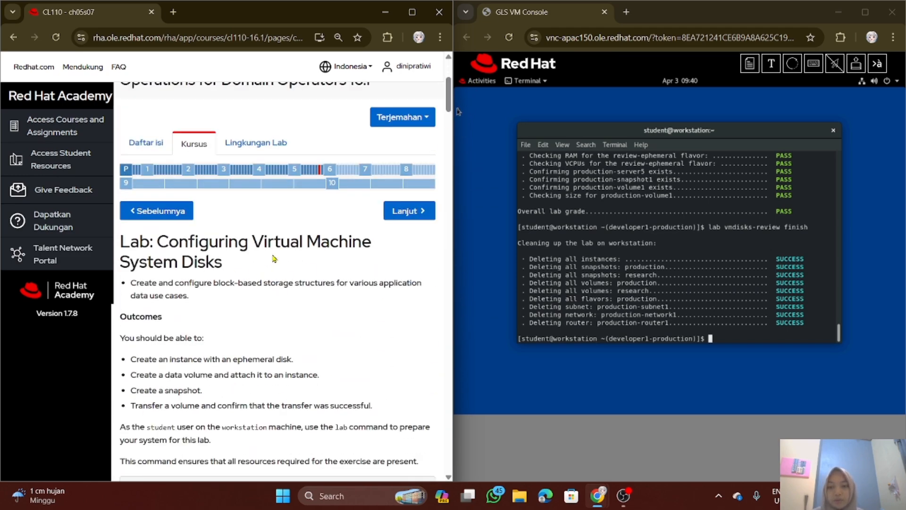